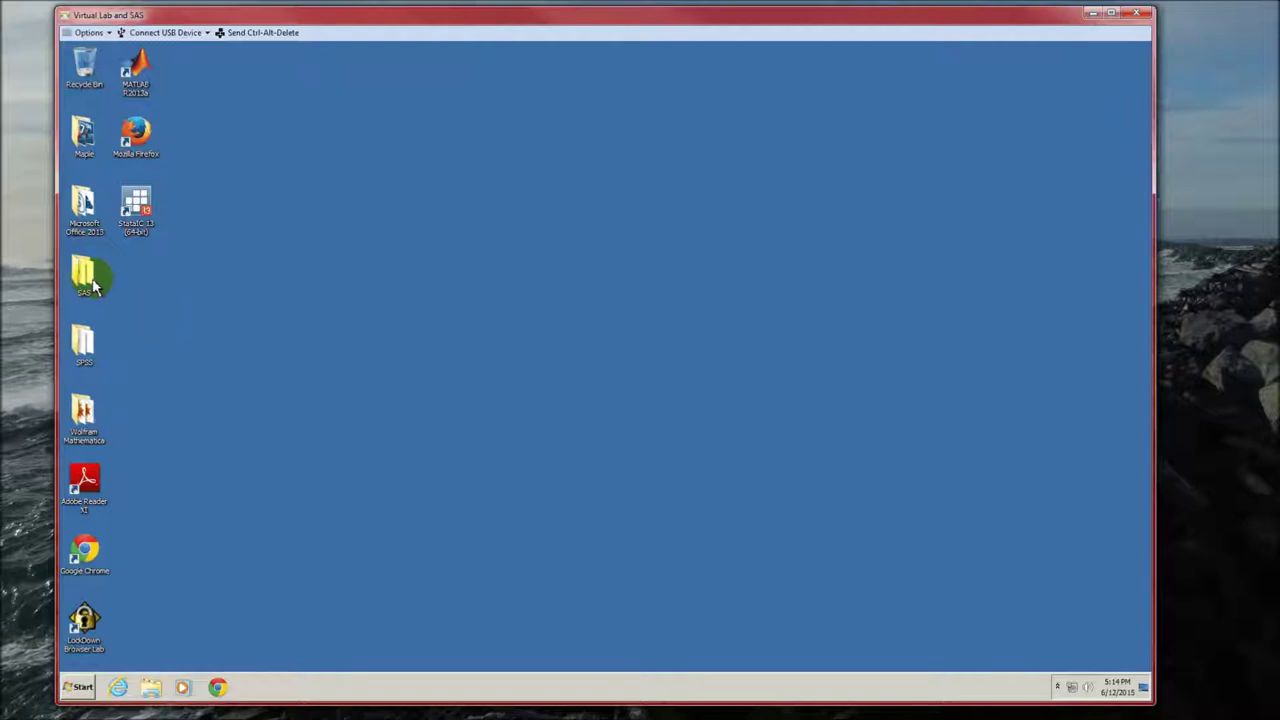
Launch SAS 9.4 (English) from the desktop SAS folder, dismiss the startup notice and maximize the window.
double_click(86, 276)
left_click(415, 273)
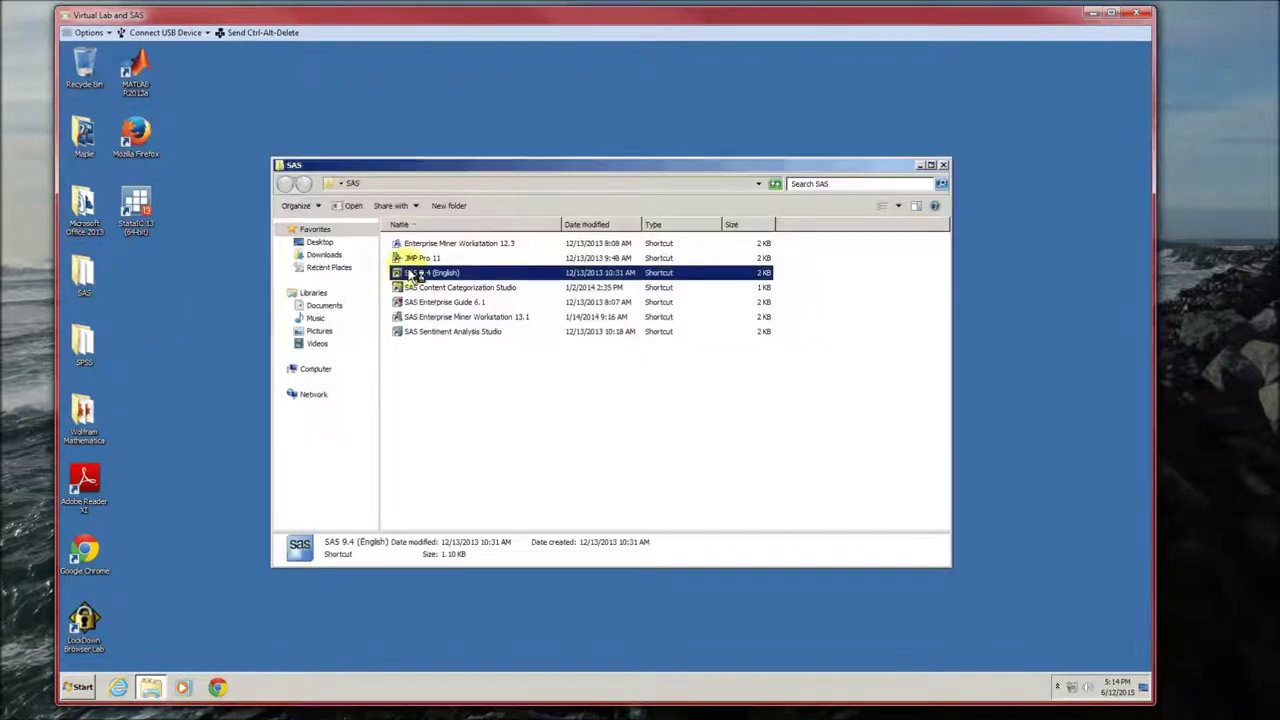
double_click(414, 273)
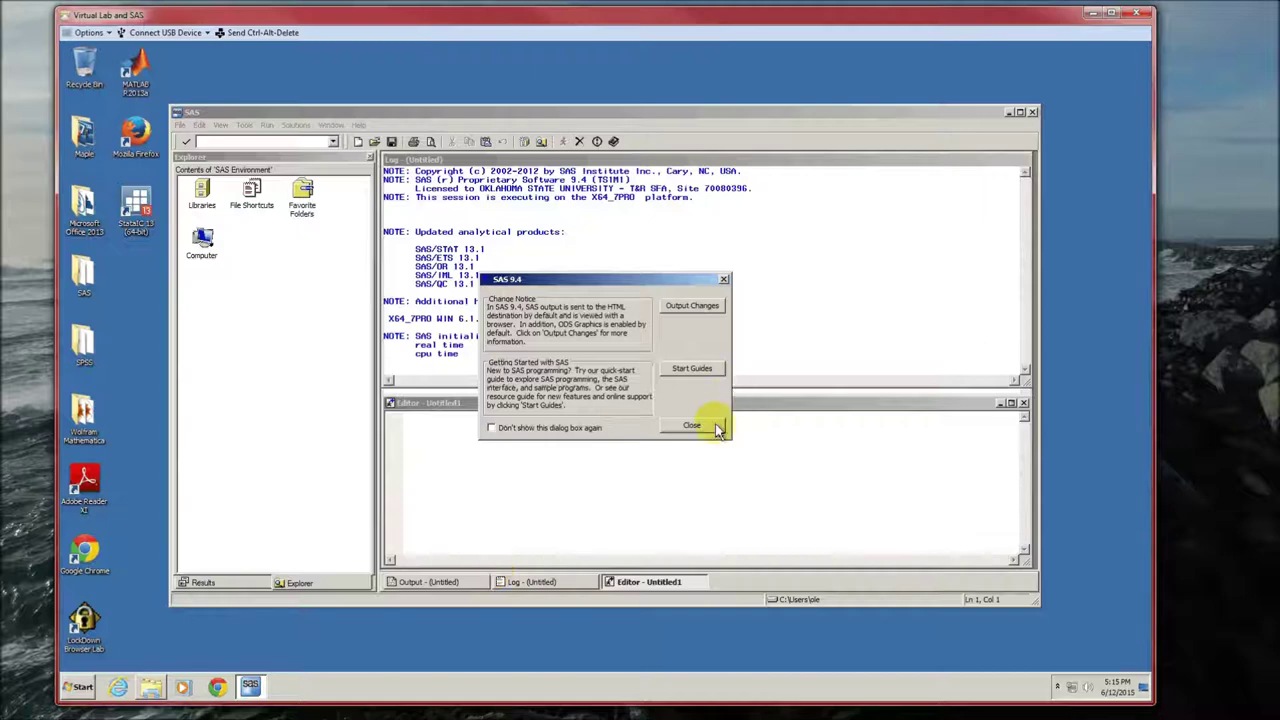
left_click(692, 426)
left_click(1019, 112)
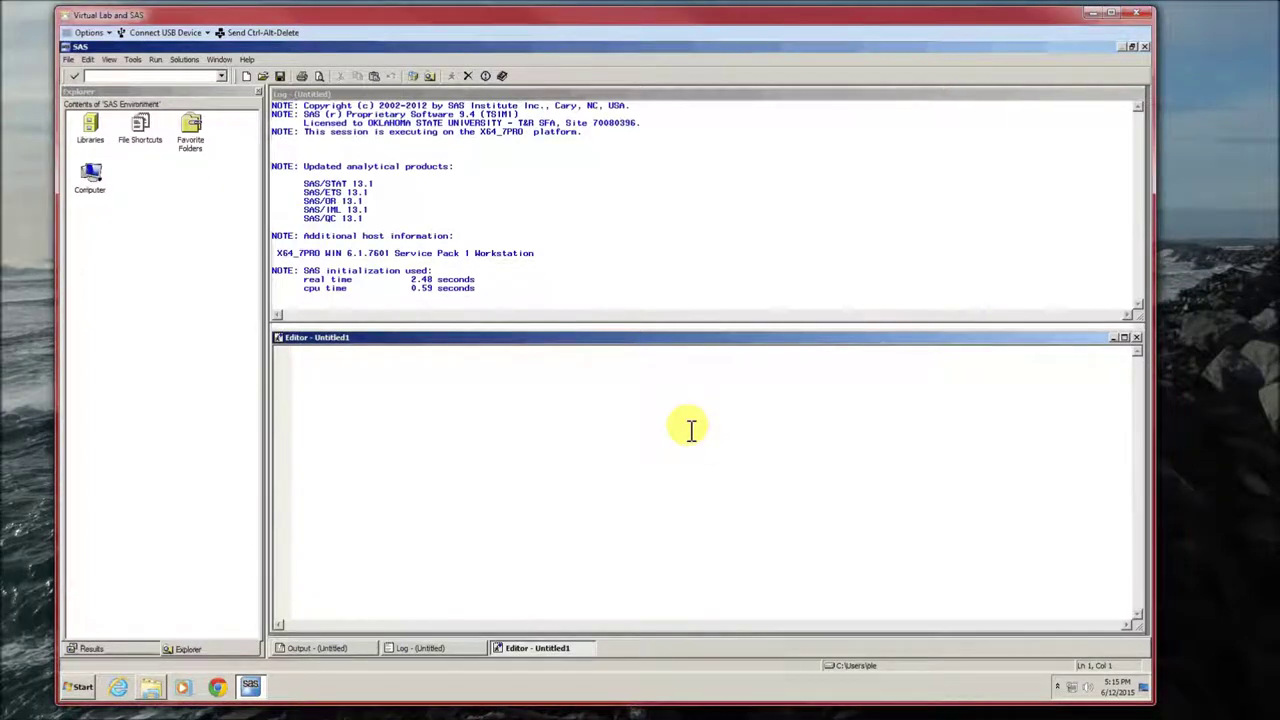
Paste the statgrades.csv data step and add gotPass = 'Failed' plus IF grade>=70 THEN gotPass="Passed".
type("filename datafile url 'http://rfs.kvasaheim.com/data/statgrades.csv';   data statData;   infile datafile delimiter=\",\" dsd firstobs=2;   input id $ grade gender $ gpa SATmath age college $ ;")
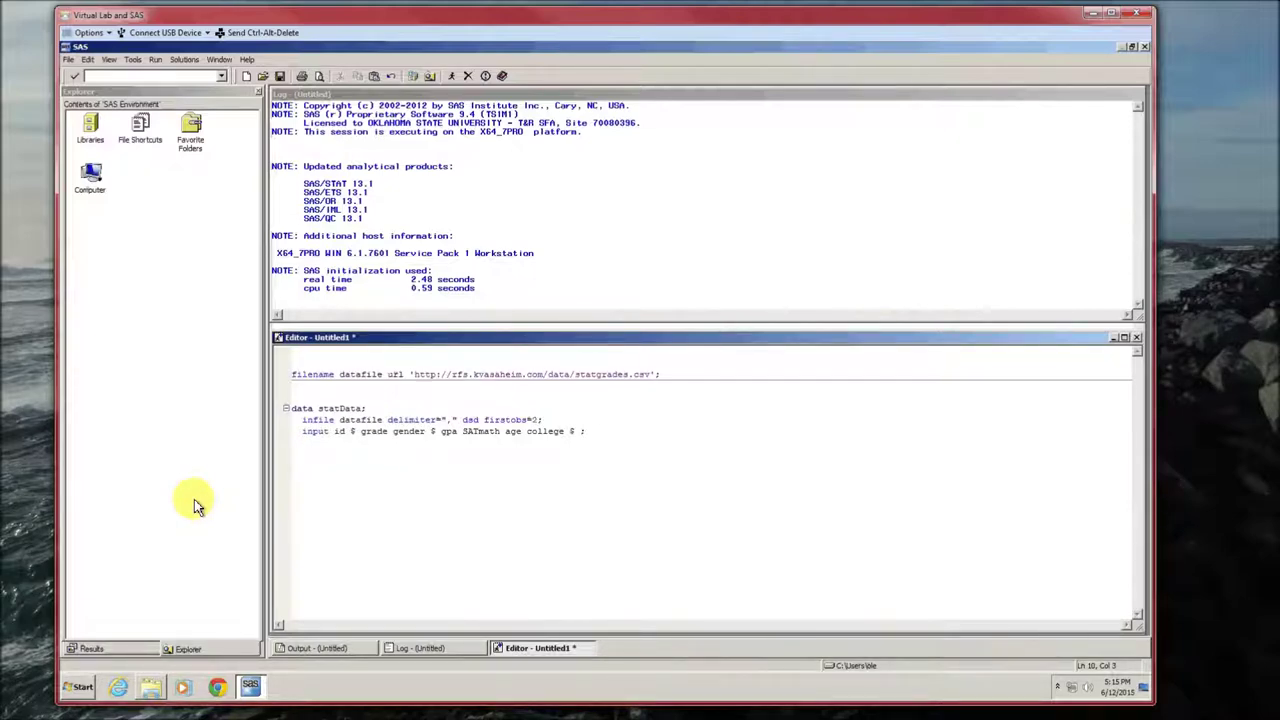
type("got")
type("Pass")
type(" = '")
type("Faile")
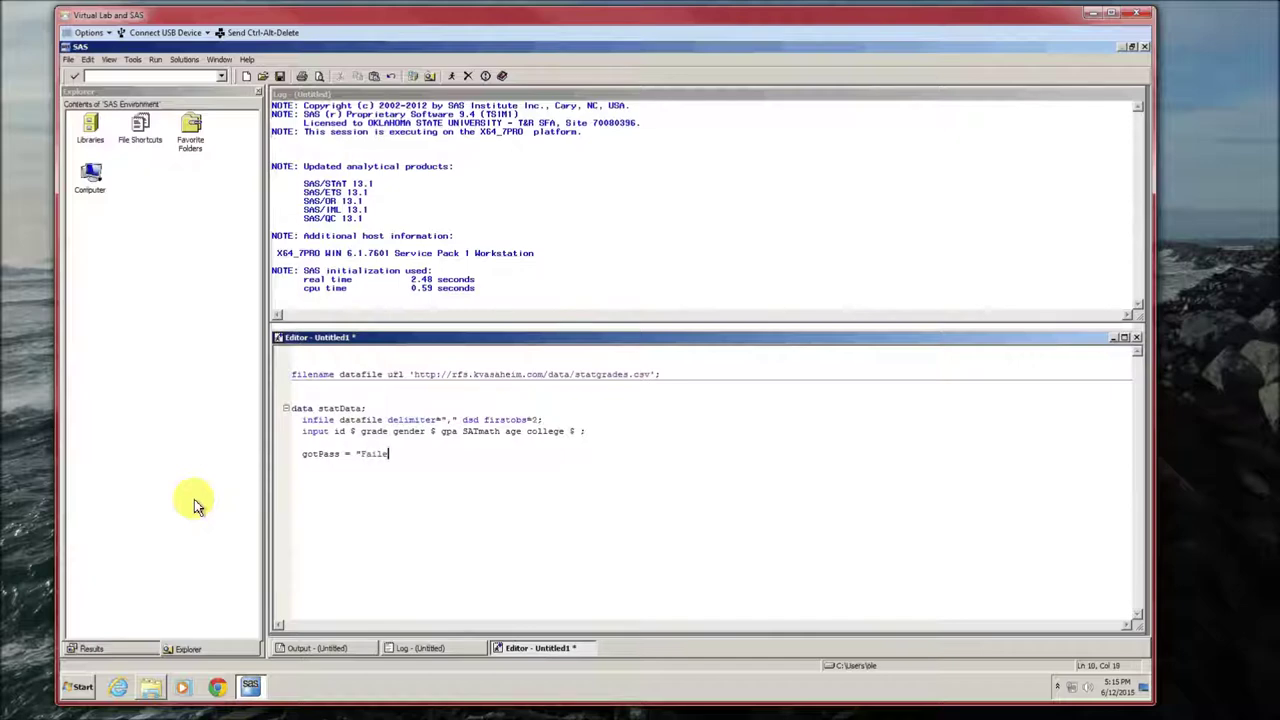
type("d\";")
key("Return")
type("IF grade>")
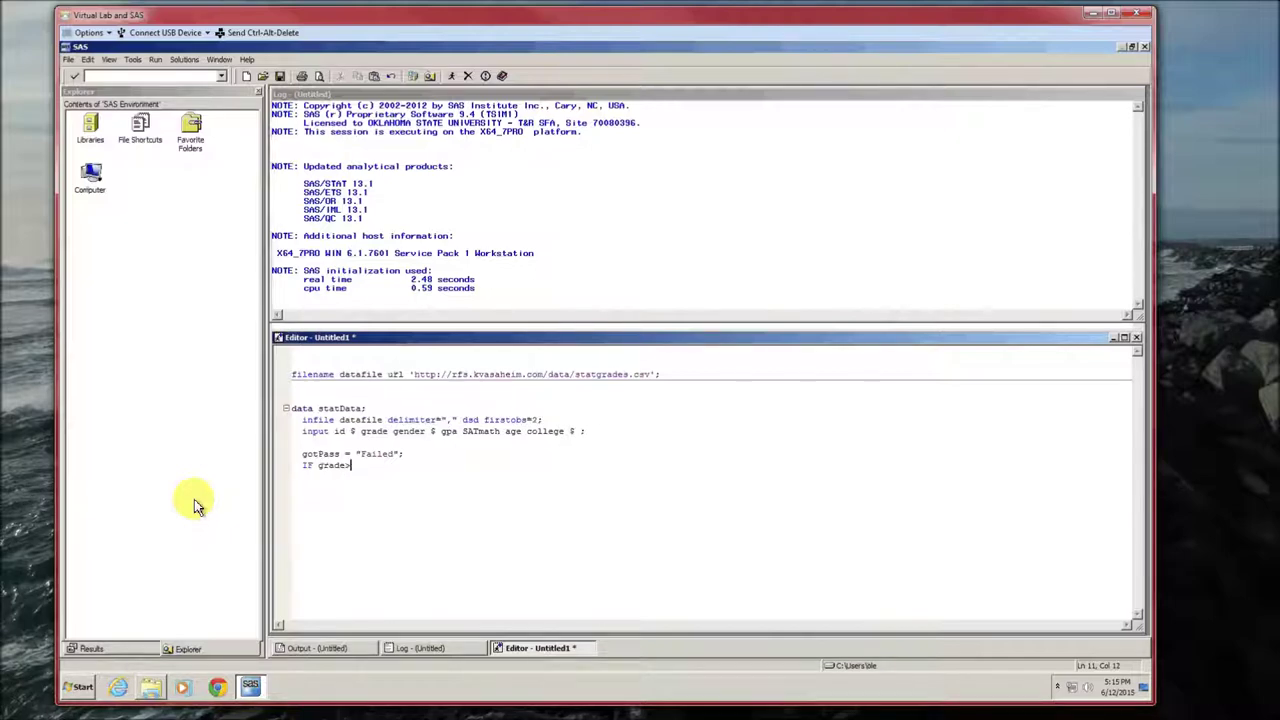
type("=70 THEN gotPass=\"Passed\"")
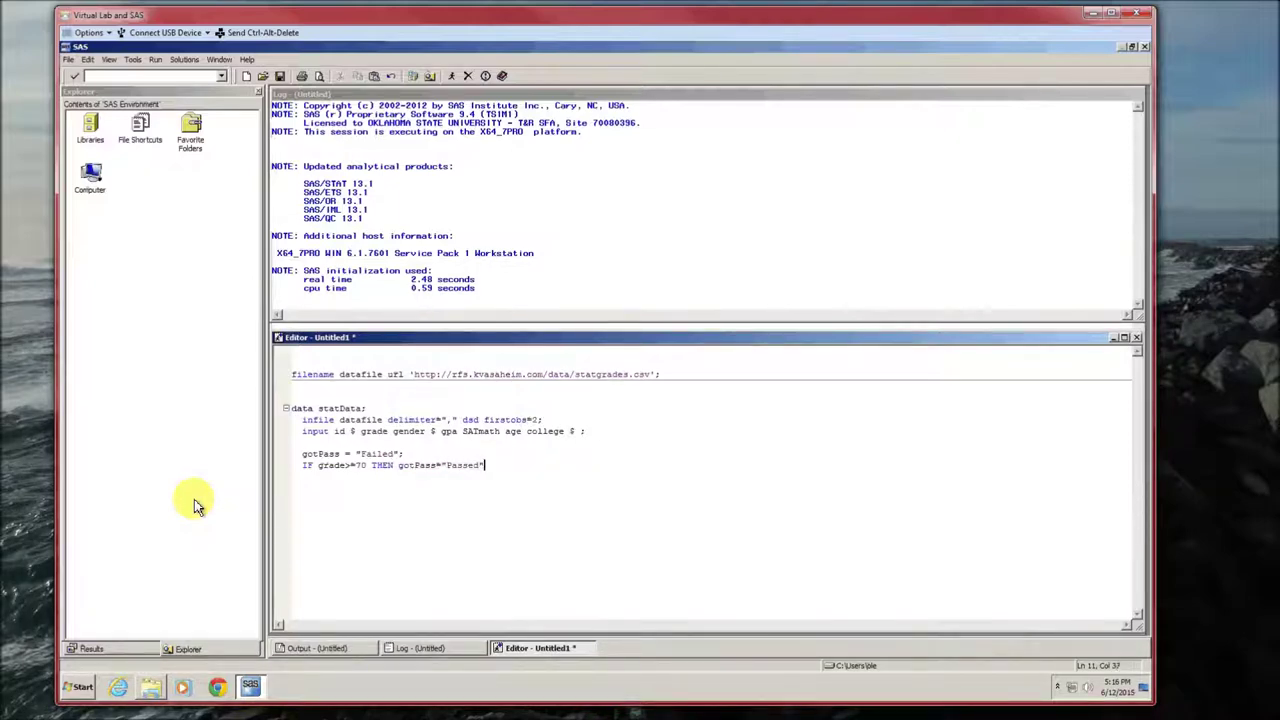
type(";")
key("Return")
Add TITLE1 "Grades for STAT 4013" and PROC PRINT data=statData; run;, then select the program code.
type("TITLE1")
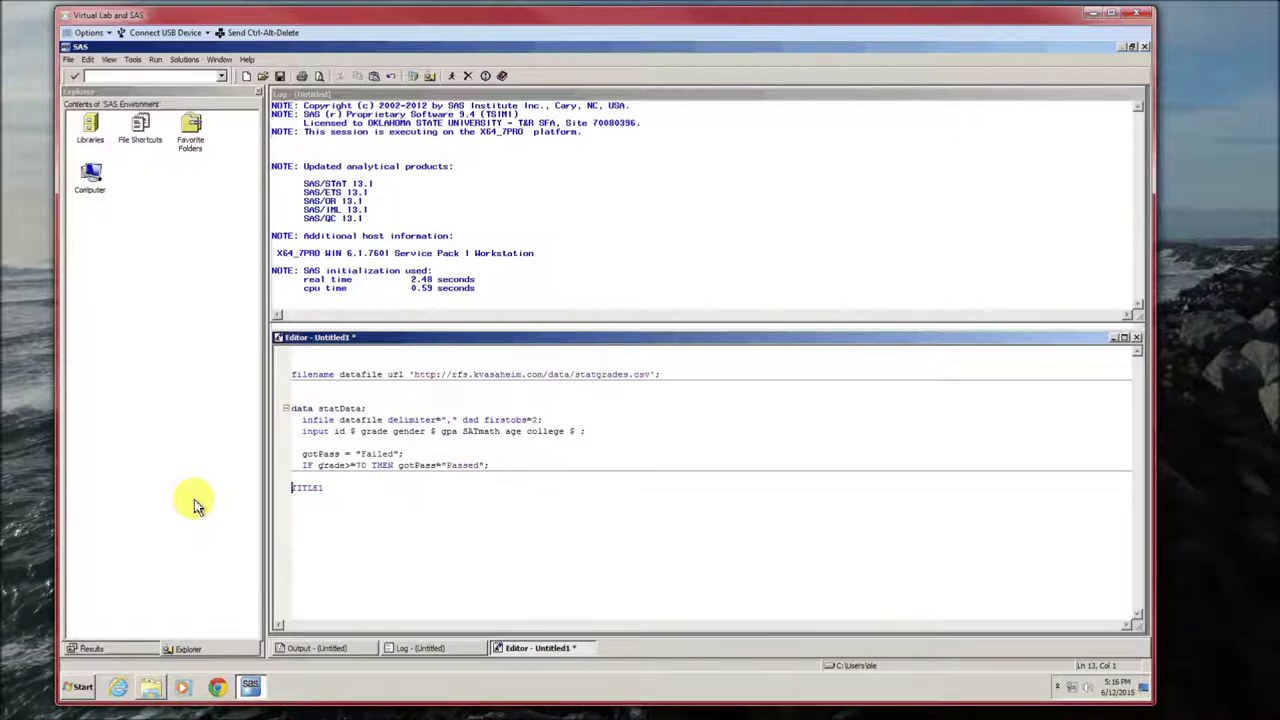
type(" \"Grades for STAT 4013\";")
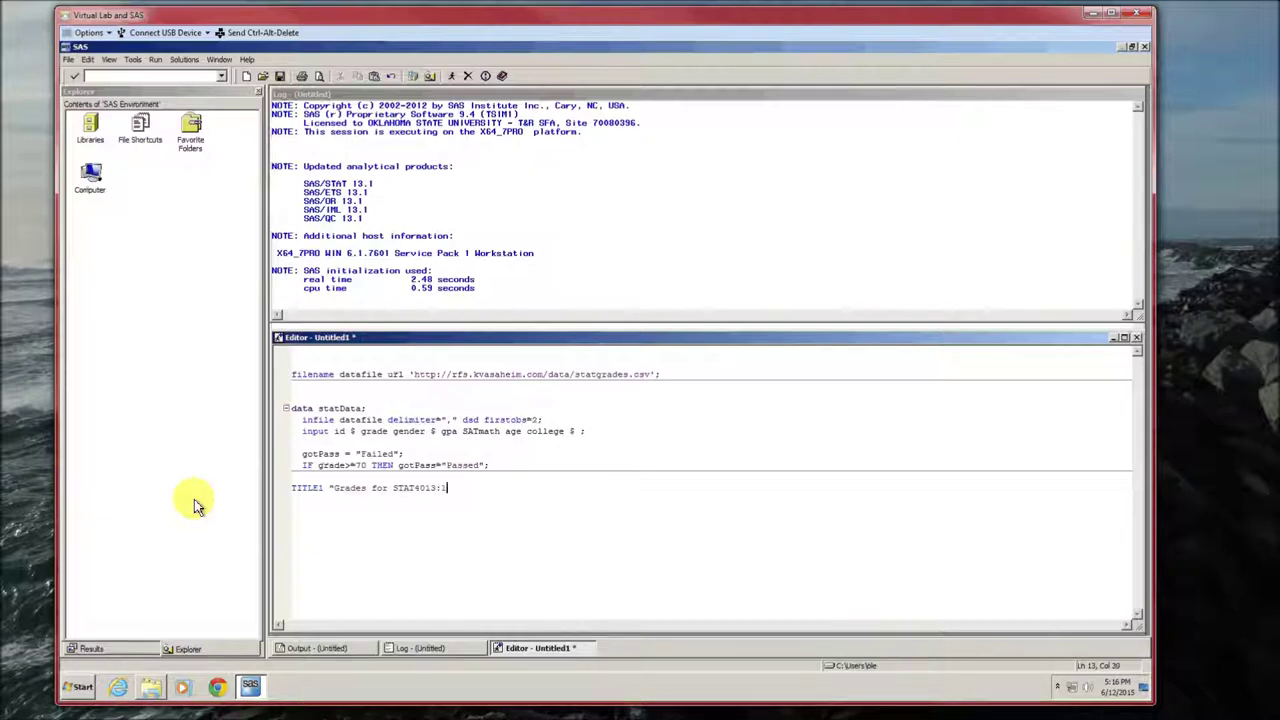
key("Return")
key("Return")
type("PRO")
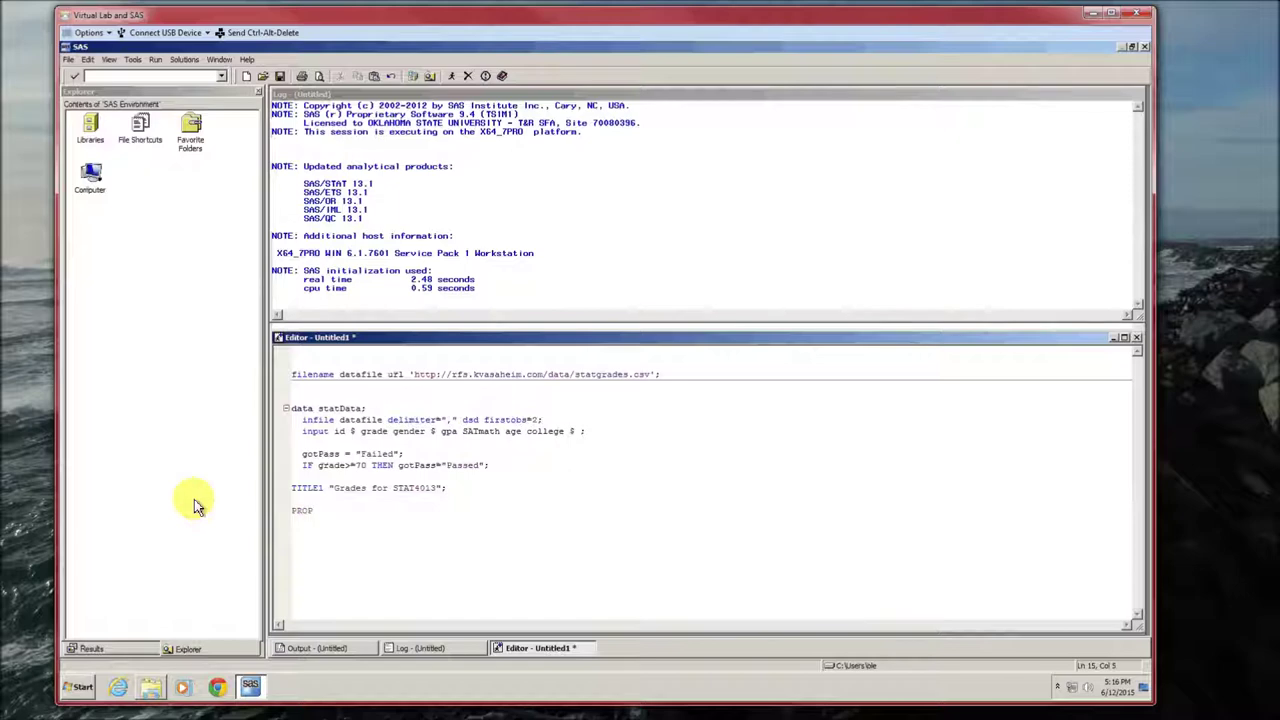
type("C PRI")
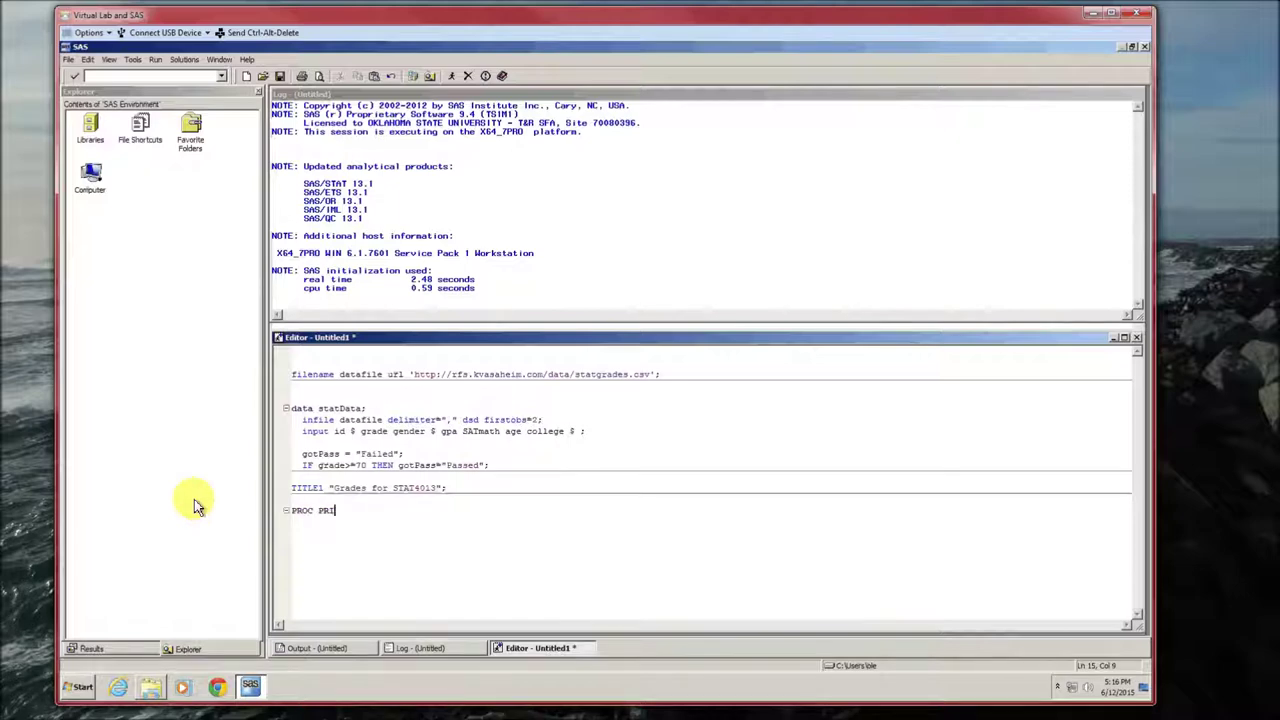
type("NT data=stat")
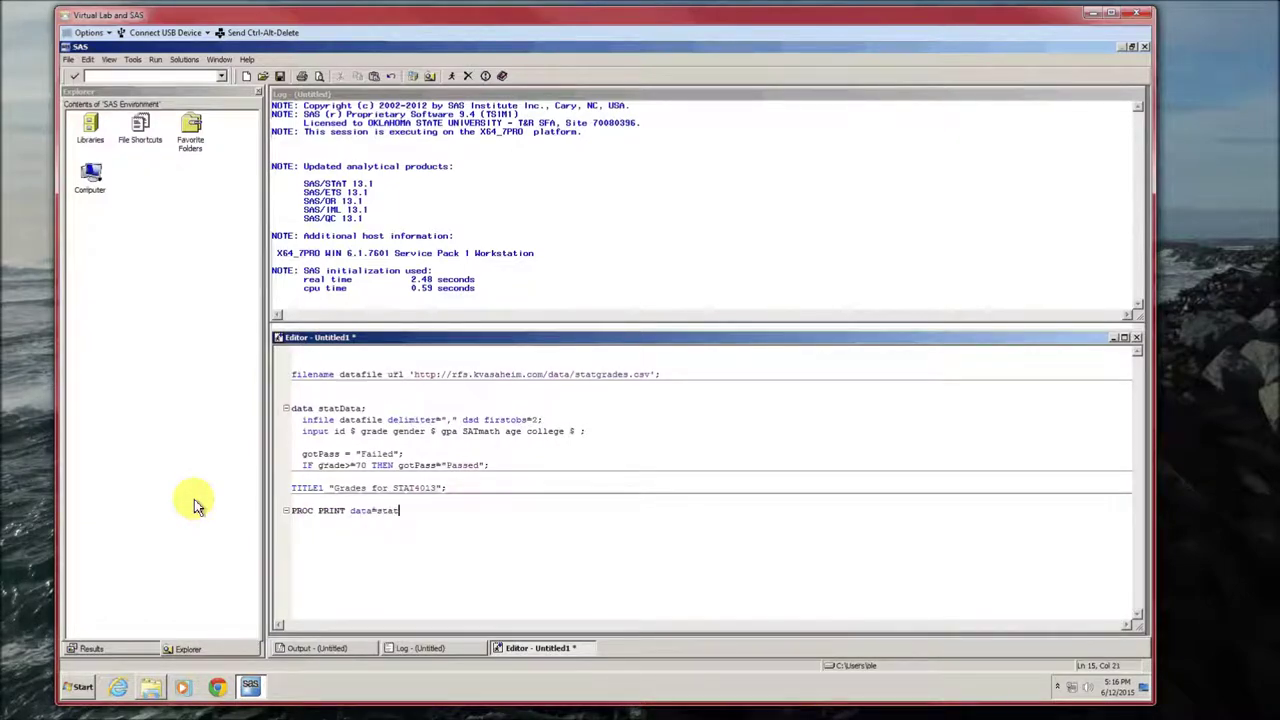
type("Data;")
key("Return")
key("Return")
type("run;")
key("Return")
key("shift+Up")
key("shift+Up")
key("shift+Up")
key("shift+Up")
key("shift+Up")
key("shift+Up")
key("shift+Up")
key("shift+Up")
key("shift+Up")
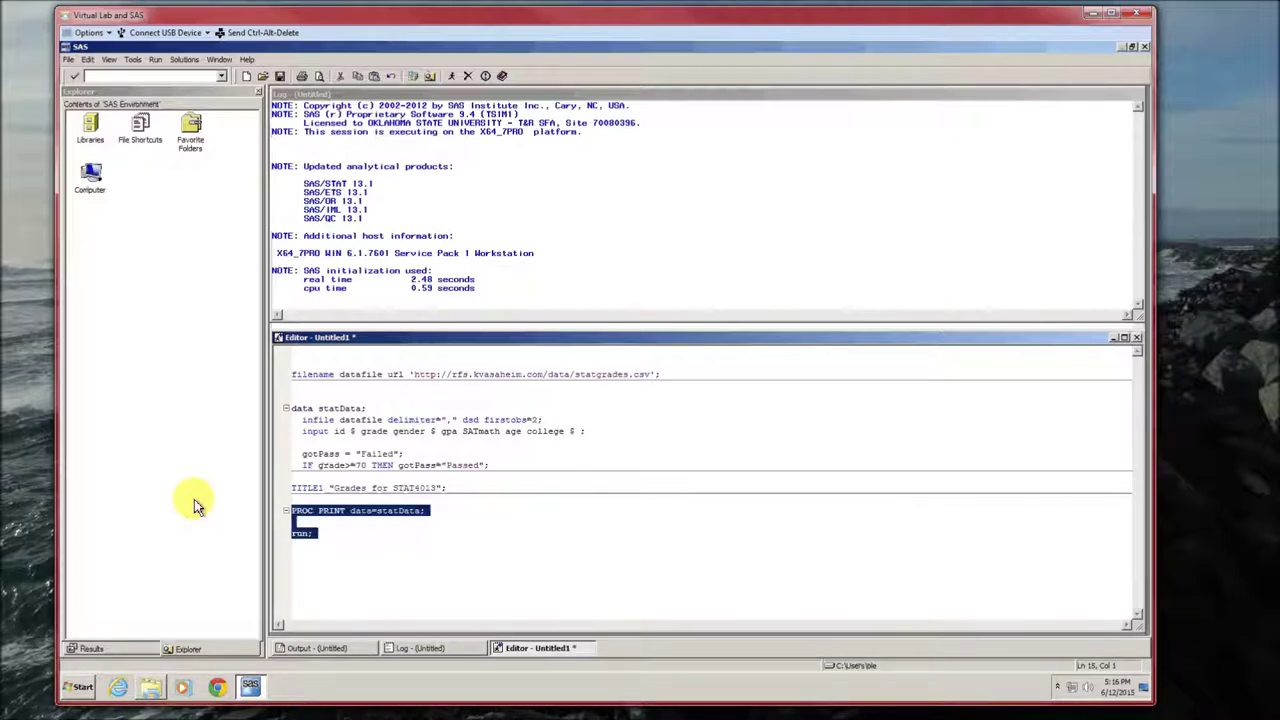
key("shift+Up")
key("shift+Up")
key("shift+Up")
key("shift+Up")
key("shift+Up")
key("shift+Up")
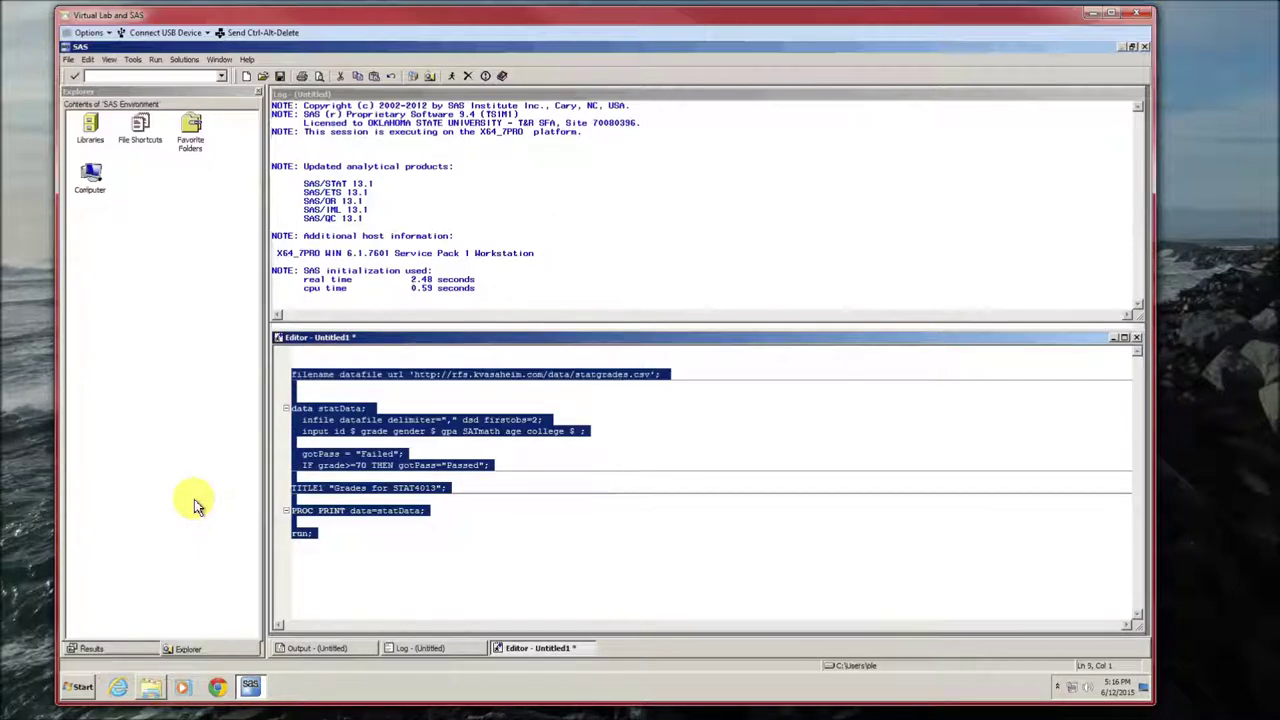
Submit the program to print the 100-row grades table with gotPass, then close the Results Viewer.
key("F3")
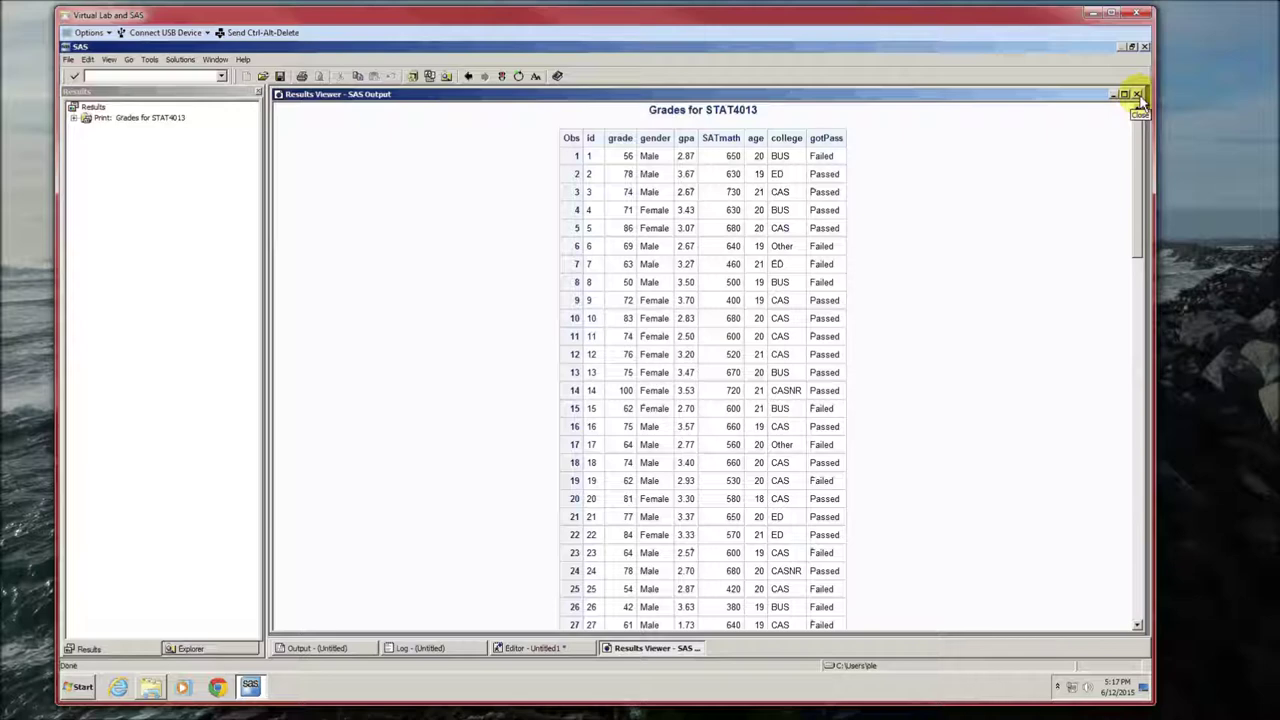
left_click(1140, 97)
left_click(417, 548)
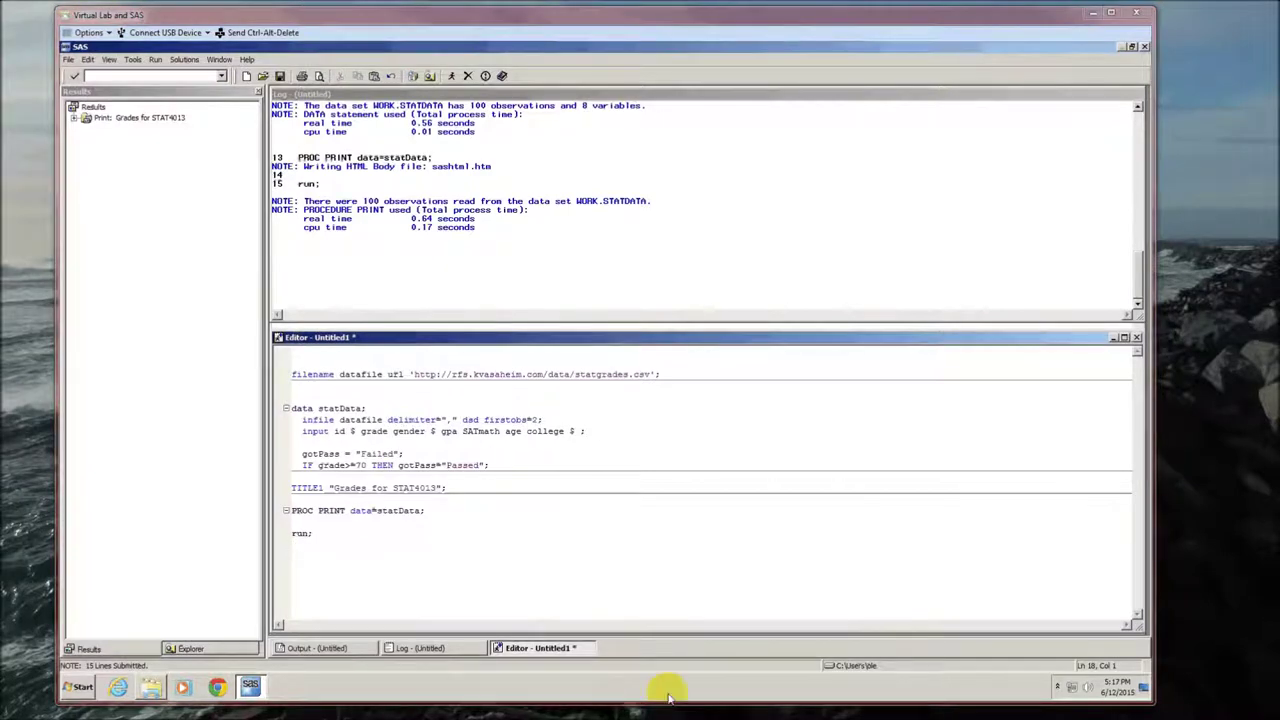
Below the print step, add PROC SORT data=statData; BY gender;.
left_click(400, 603)
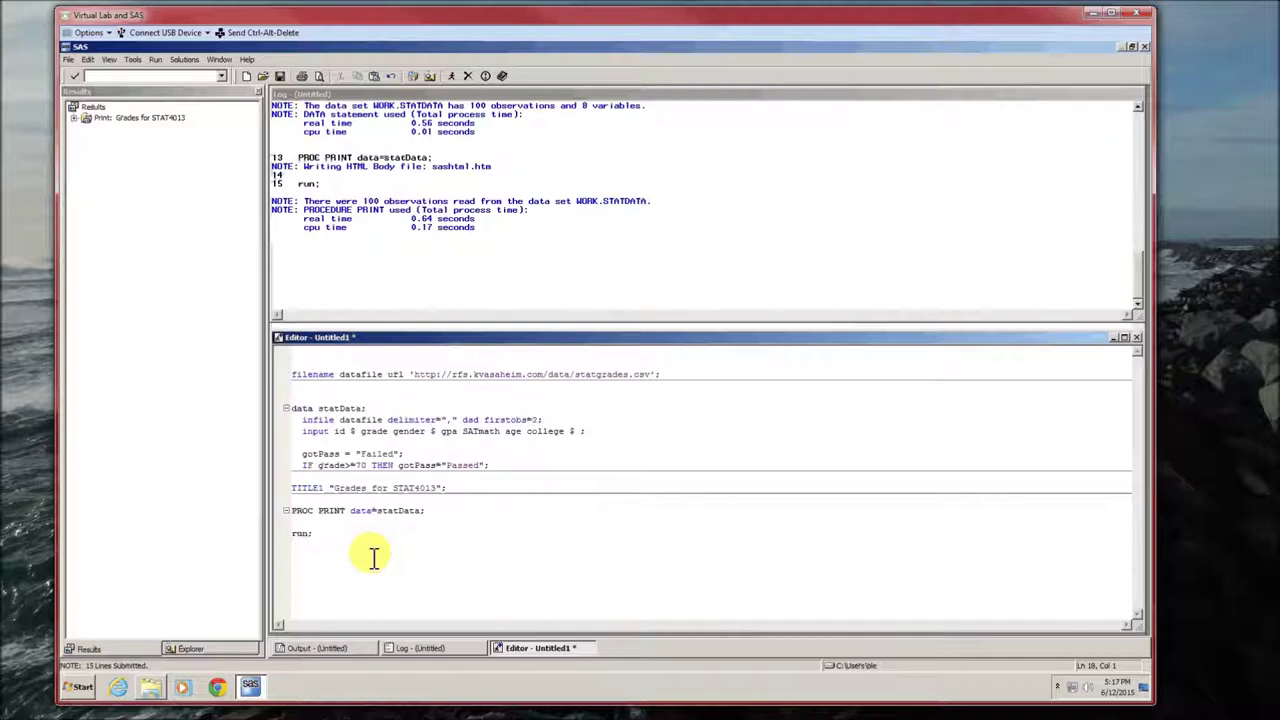
key("Return")
key("Return")
key("Return")
key("Return")
left_click(338, 587)
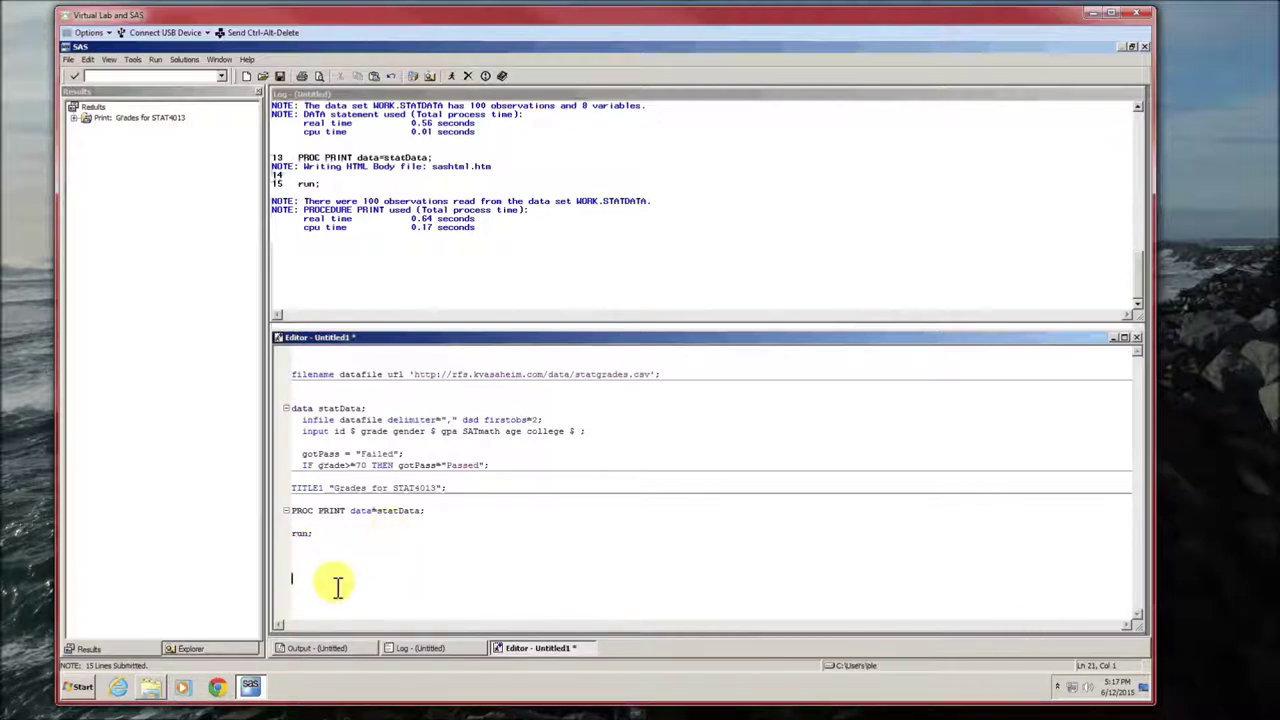
left_click(338, 546)
key("Return")
key("Return")
key("Return")
key("Return")
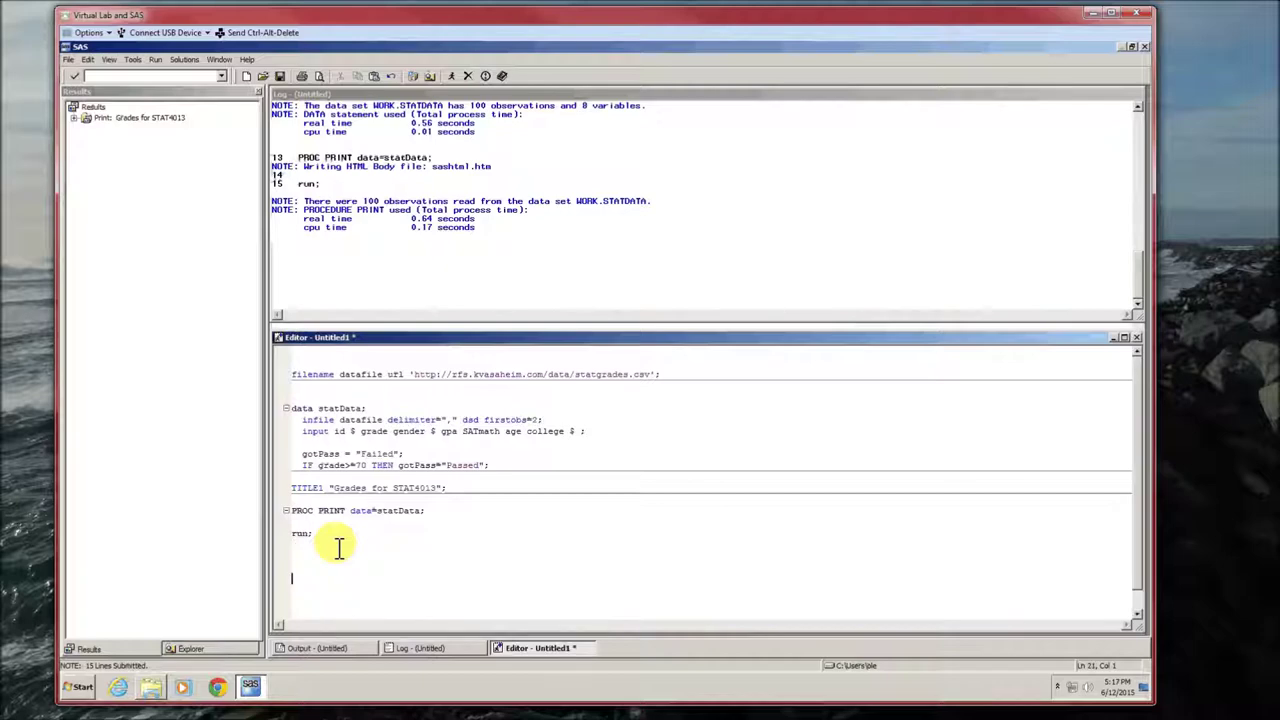
scroll(338, 546, "down", 2)
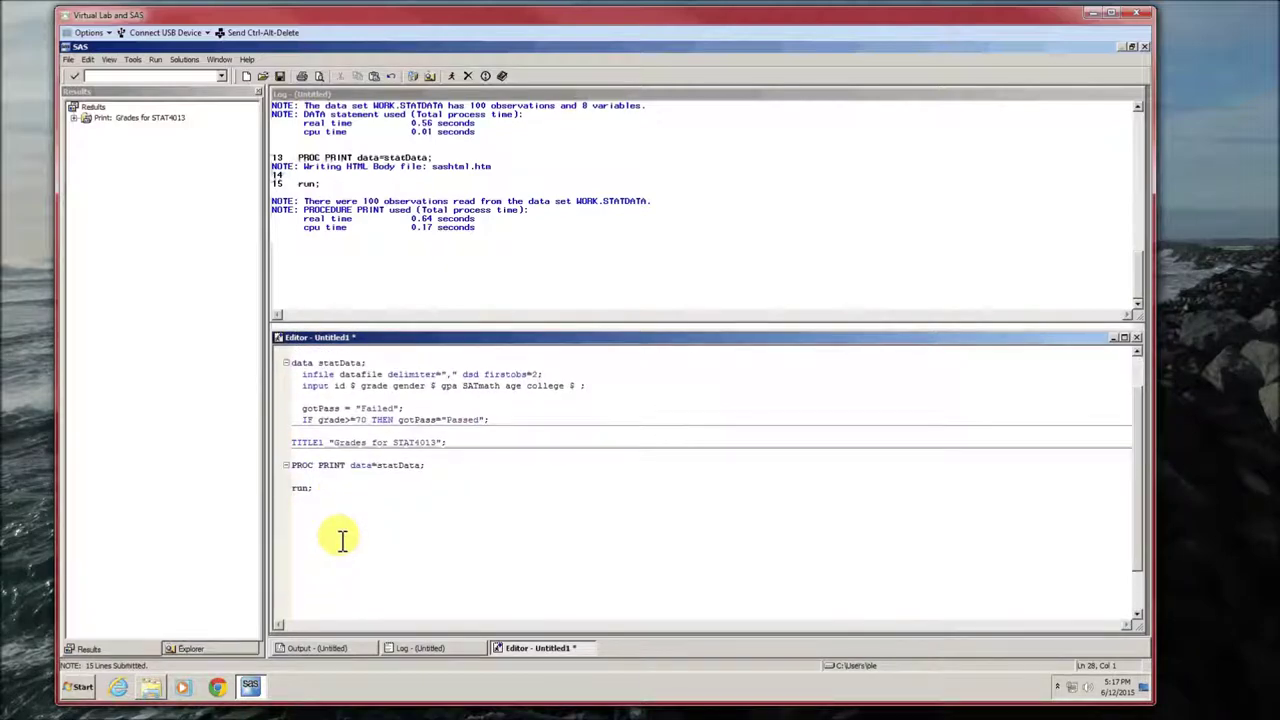
left_click(344, 537)
type("PR")
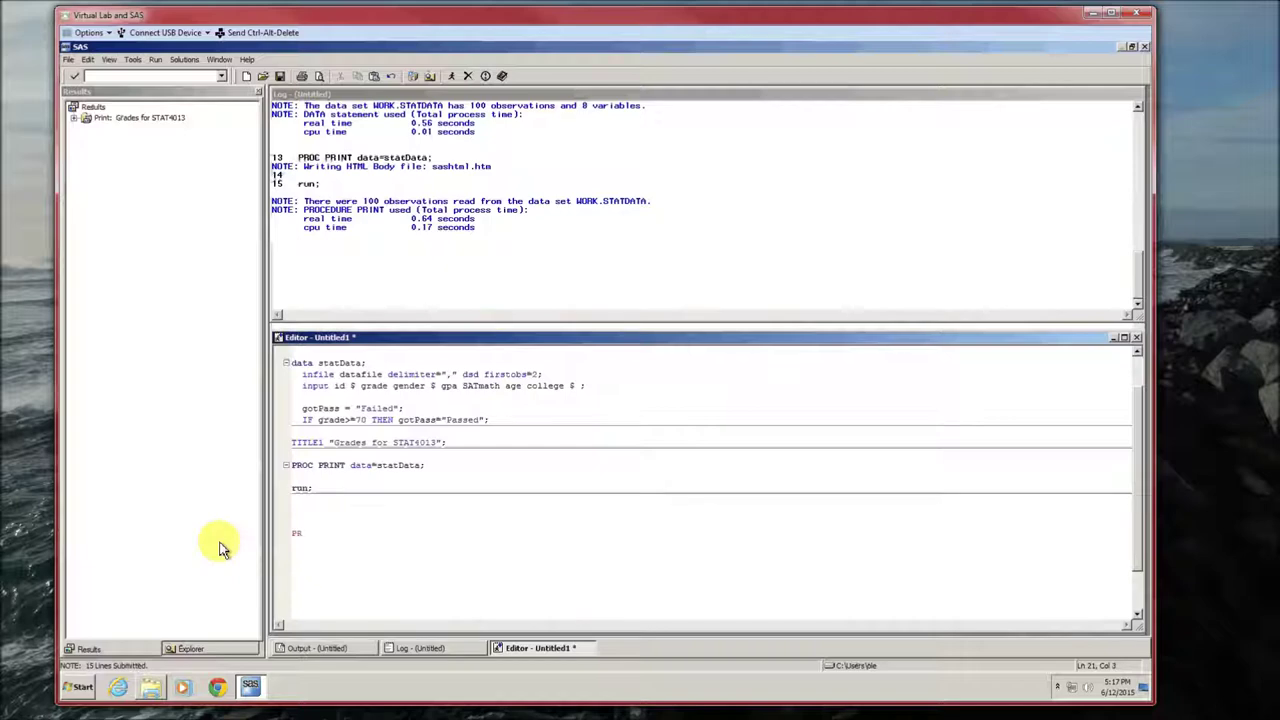
type("OC SORT data=statData;")
key("Return")
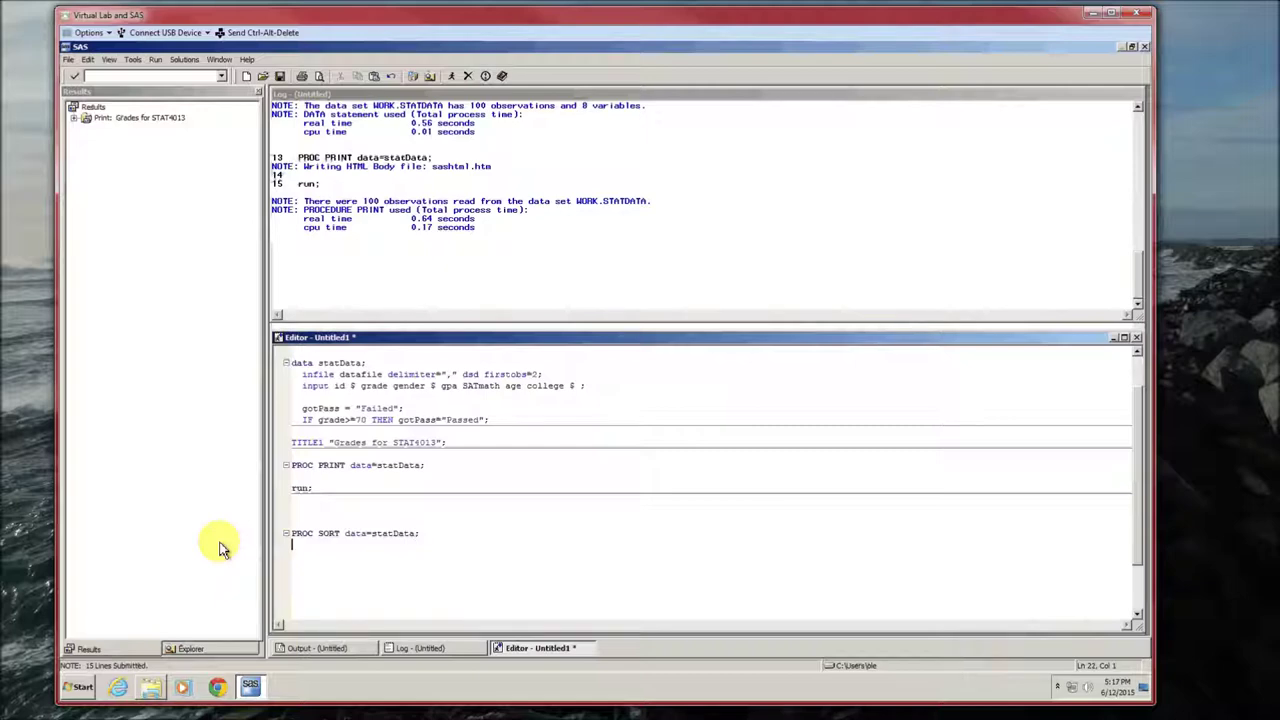
type("BY gender;")
key("Return")
key("Return")
Add PROC BOXPLOT with PLOT gpa*gender / boxstyle=schematic; run;, then submit the sort and box plot code.
key("BackSpace")
type("PROC")
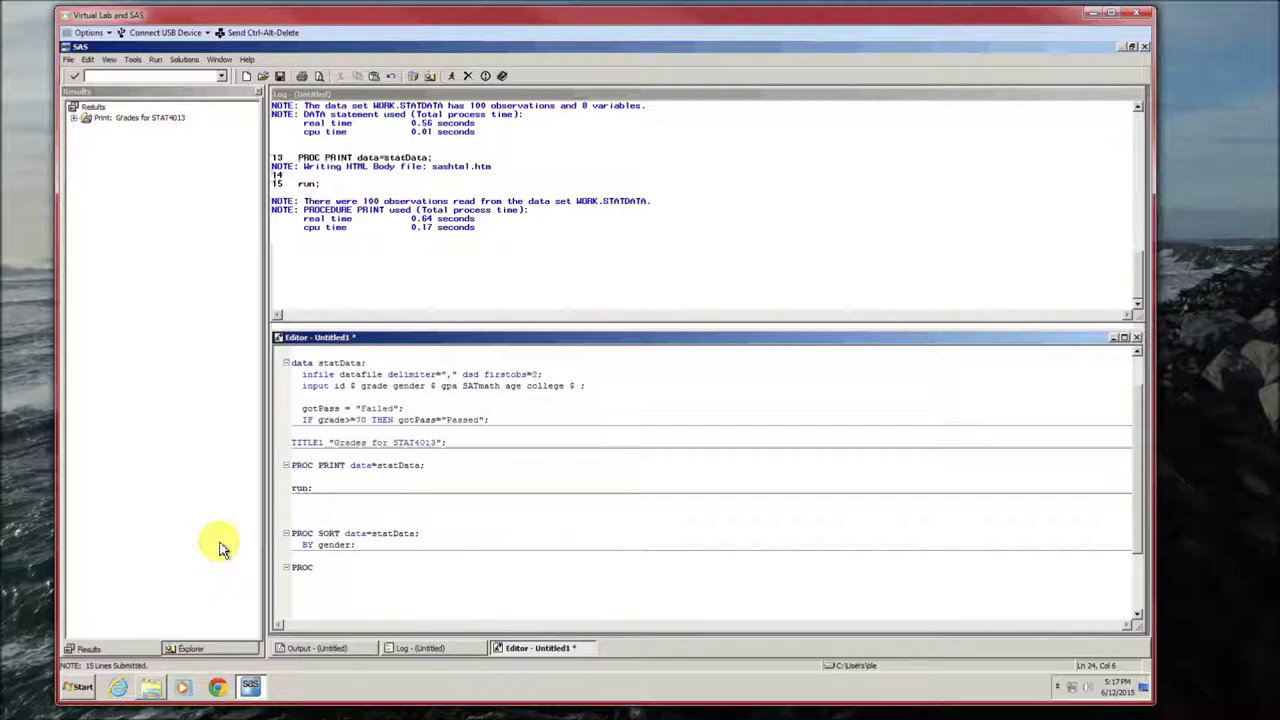
type("BOXPLOT data=statData;")
key("Return")
type("PLOT")
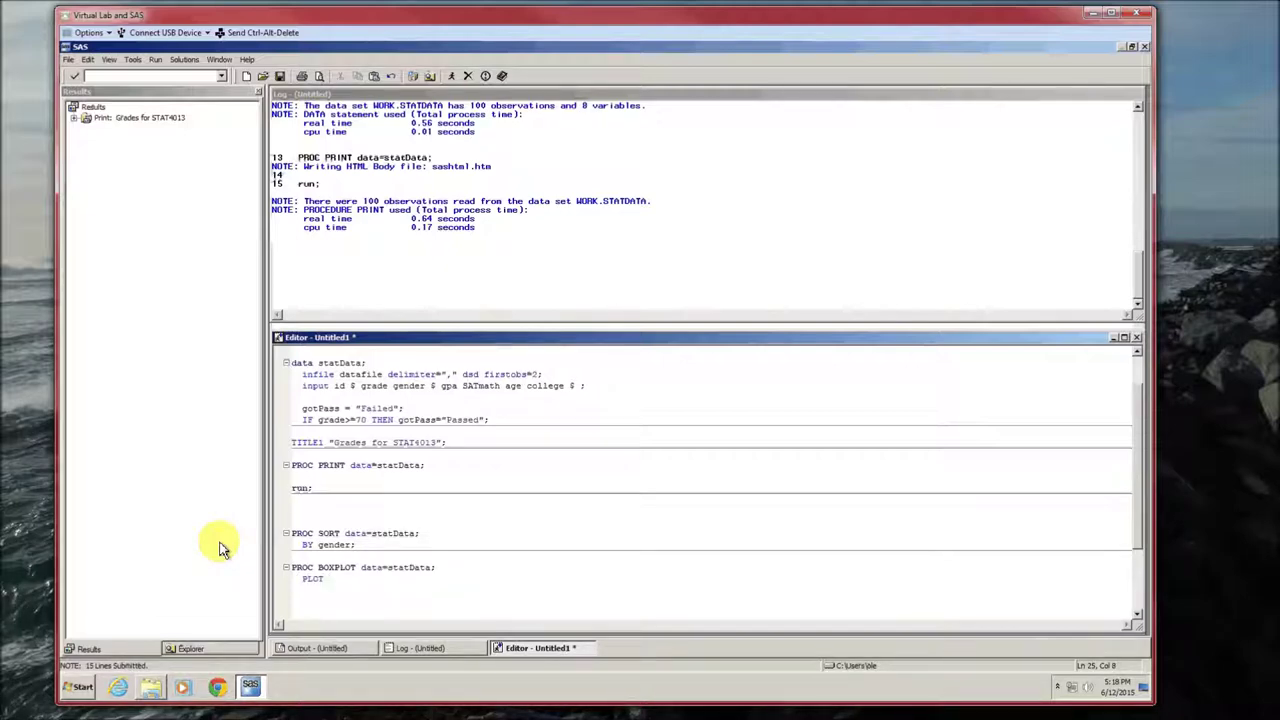
type(" gpa*gender / boxstyle=schematic;")
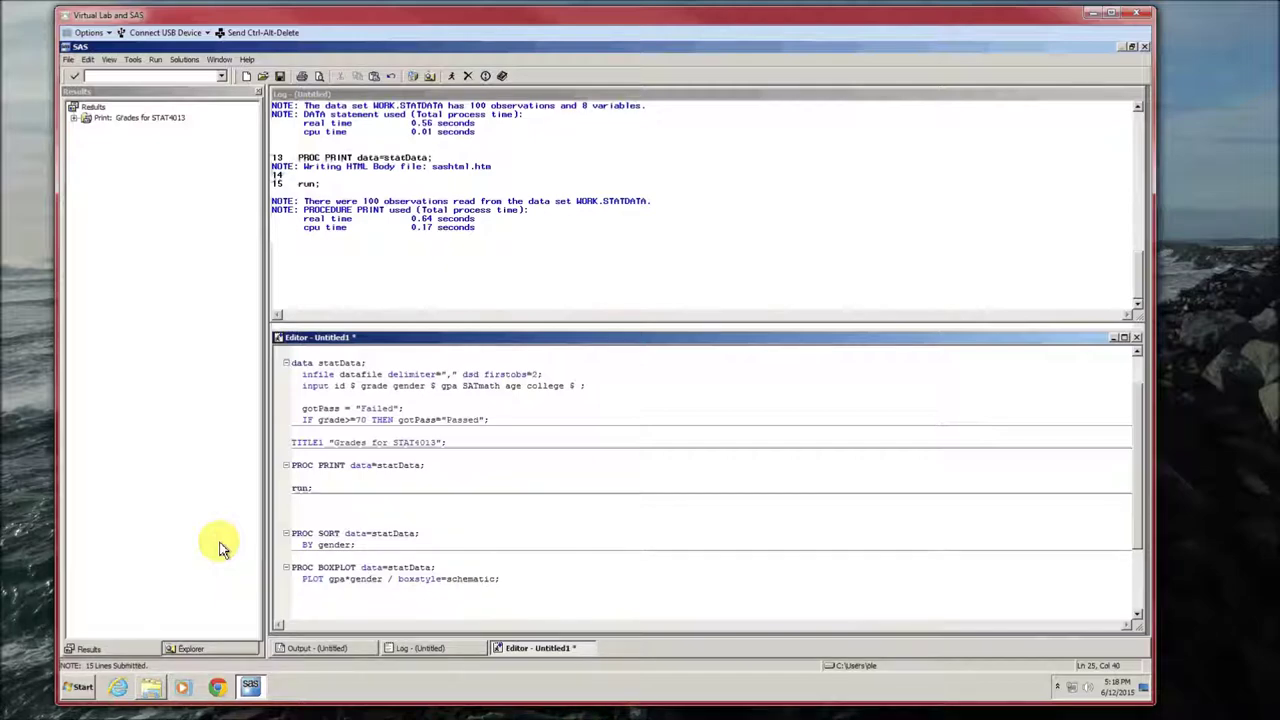
key("Return")
key("BackSpace")
key("BackSpace")
type("run;")
key("shift+Home")
key("shift+Up")
key("shift+Up")
key("shift+Up")
key("shift+Up")
key("shift+Up")
key("shift+Up")
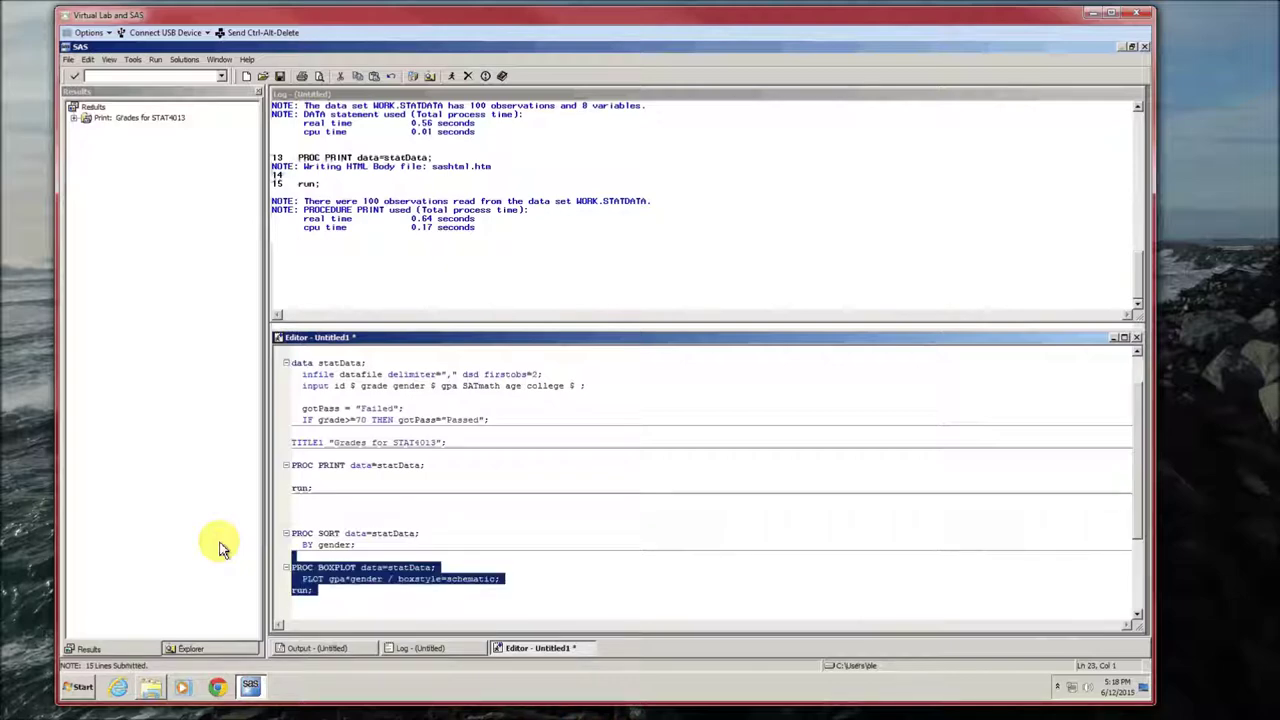
key("F8")
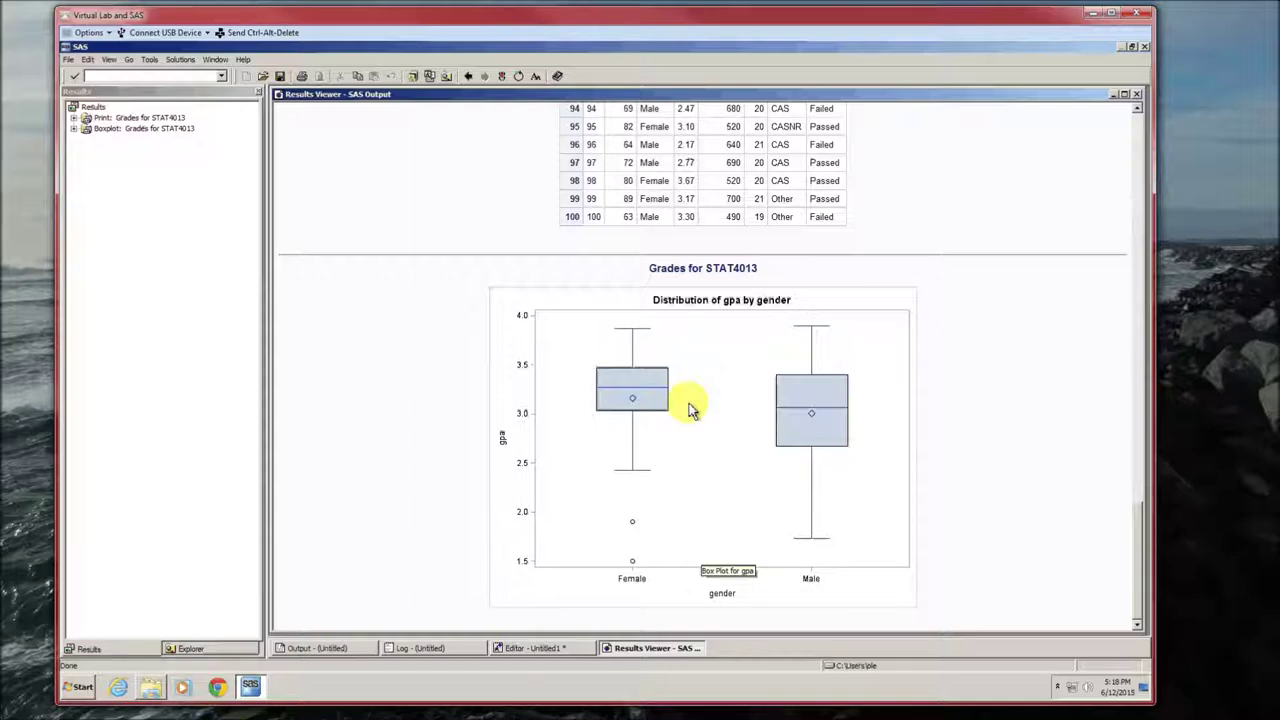
Close the box plot results and scroll down the program in the Editor.
left_click(1138, 97)
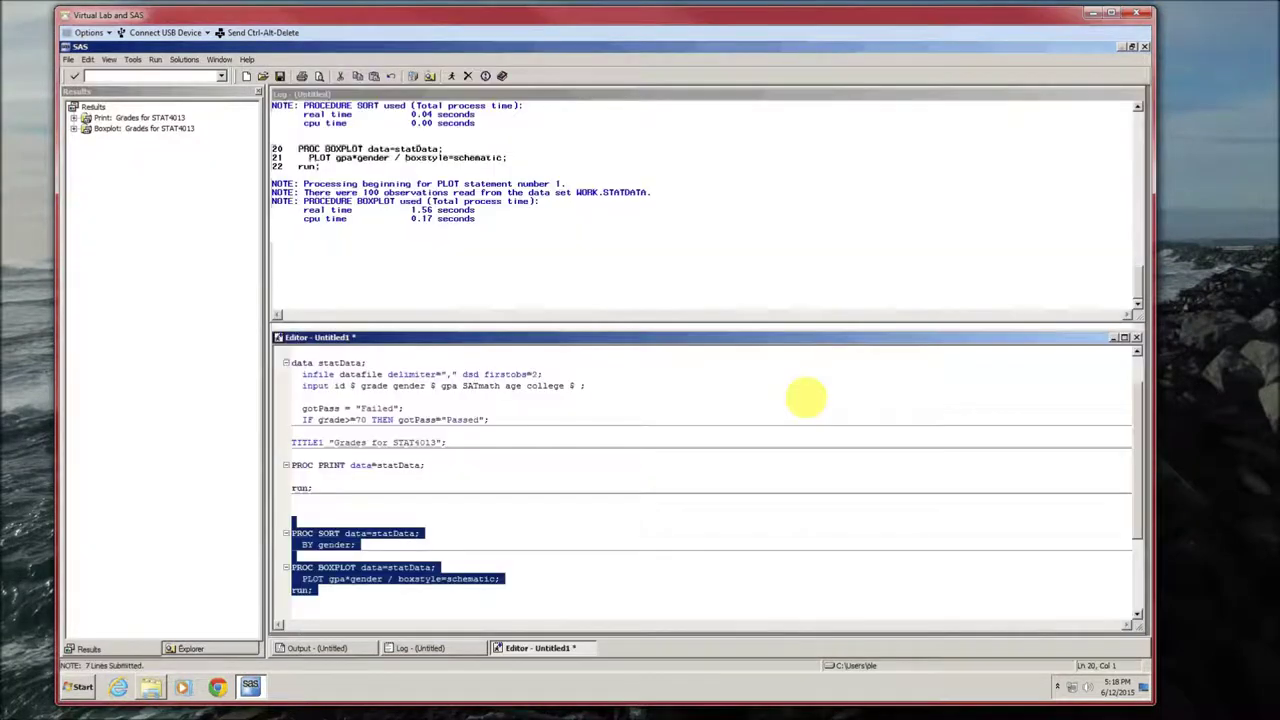
scroll(329, 557, "down", 3)
Paste the Histograms code block (PROC SORT and PROC UNIVARIATE with HISTOGRAM) below the box plot code.
left_click(332, 560)
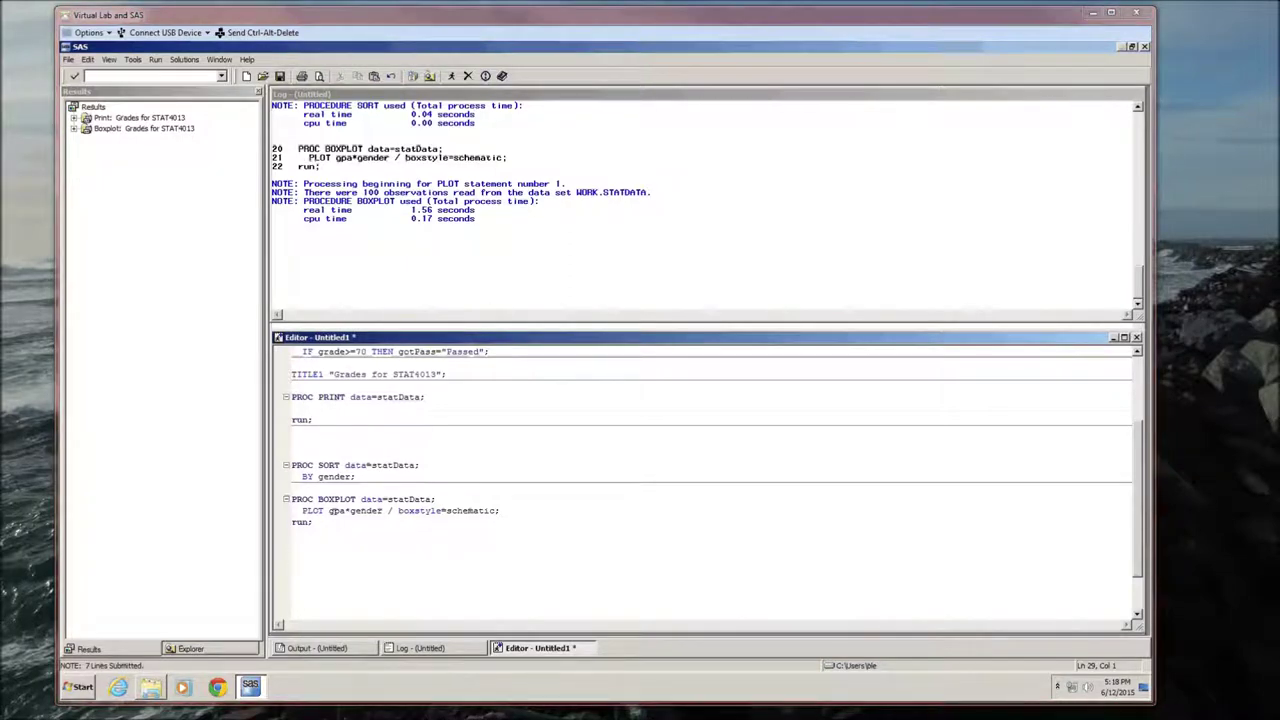
left_click(329, 571)
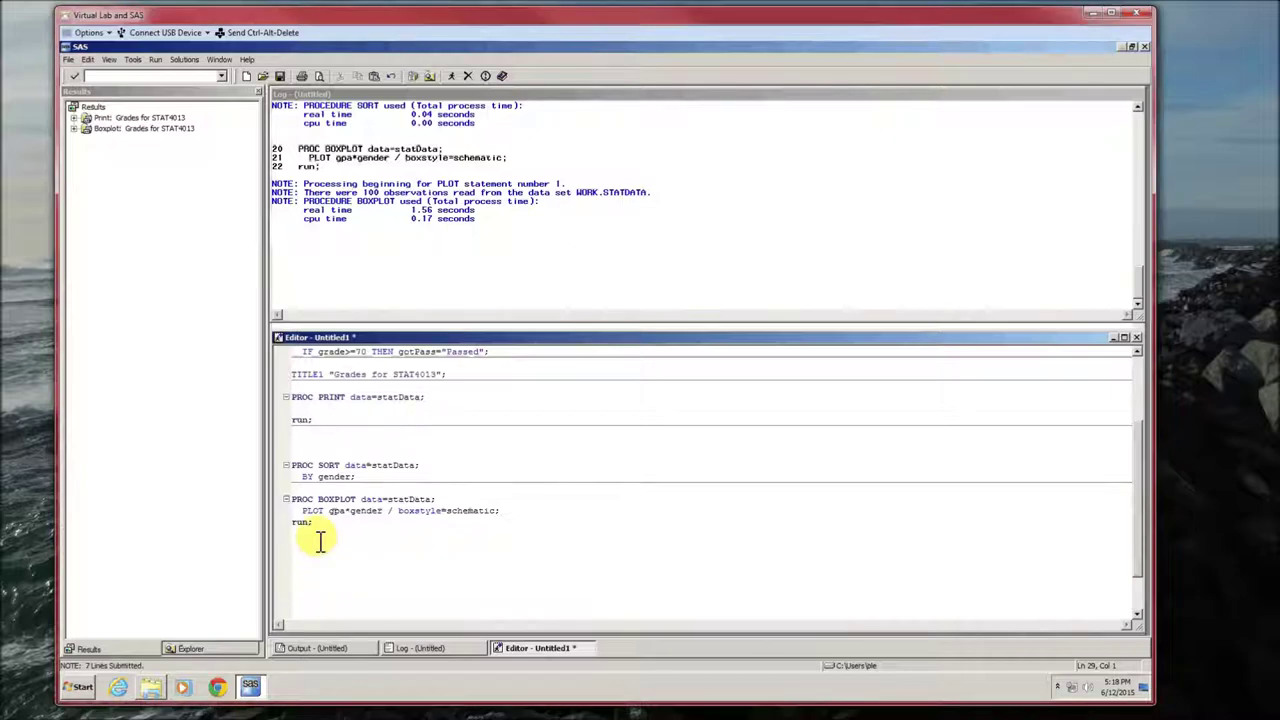
key("Return")
key("Return")
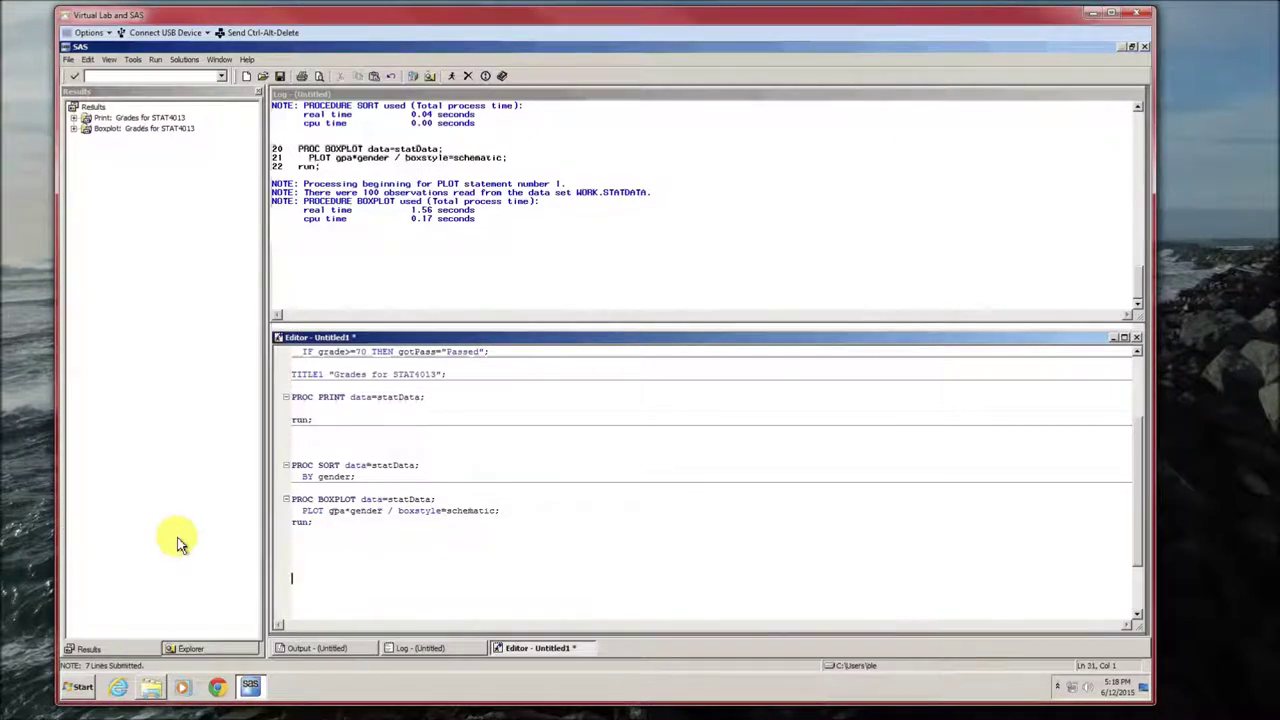
type("/* Histograms */ PROC SORT data=statData;   BY GENDER;  PROC UNIVARIATE data=statData noprint;   VAR gpa;   HISTOGRAM;   BY gender; run;")
key("Up")
key("Up")
key("Up")
key("Up")
key("Up")
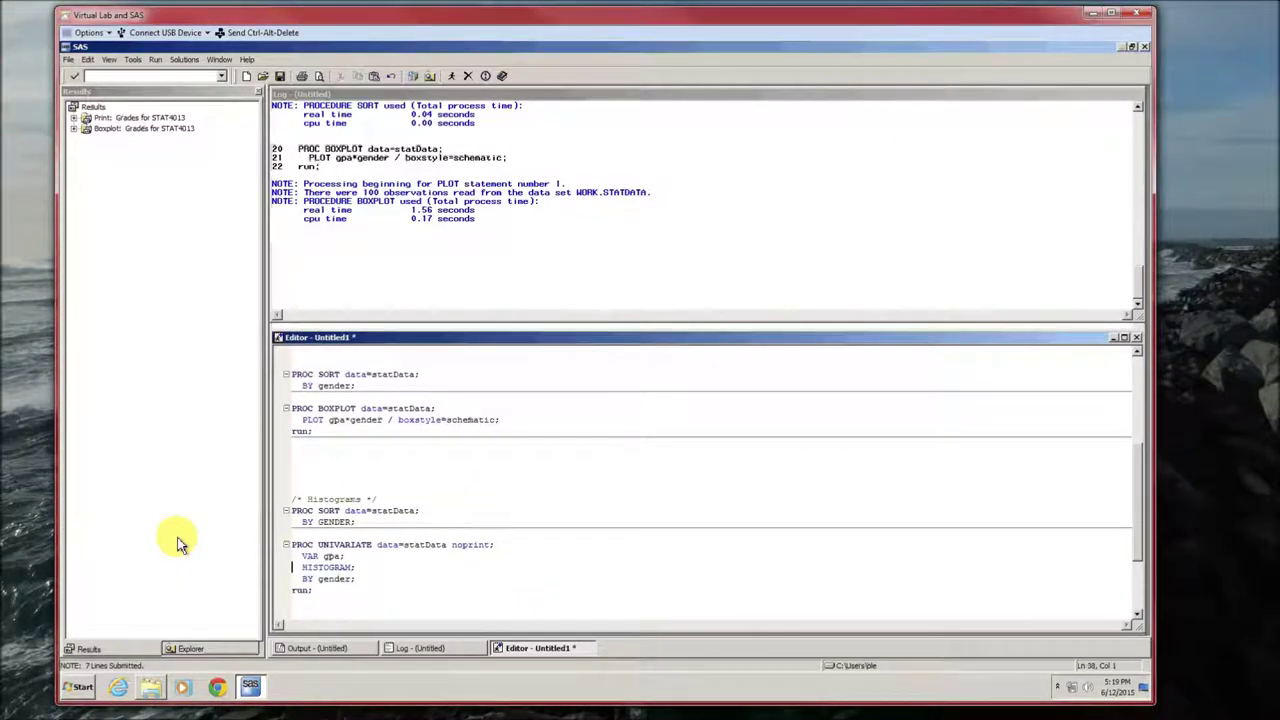
key("shift+Up")
key("shift+Up")
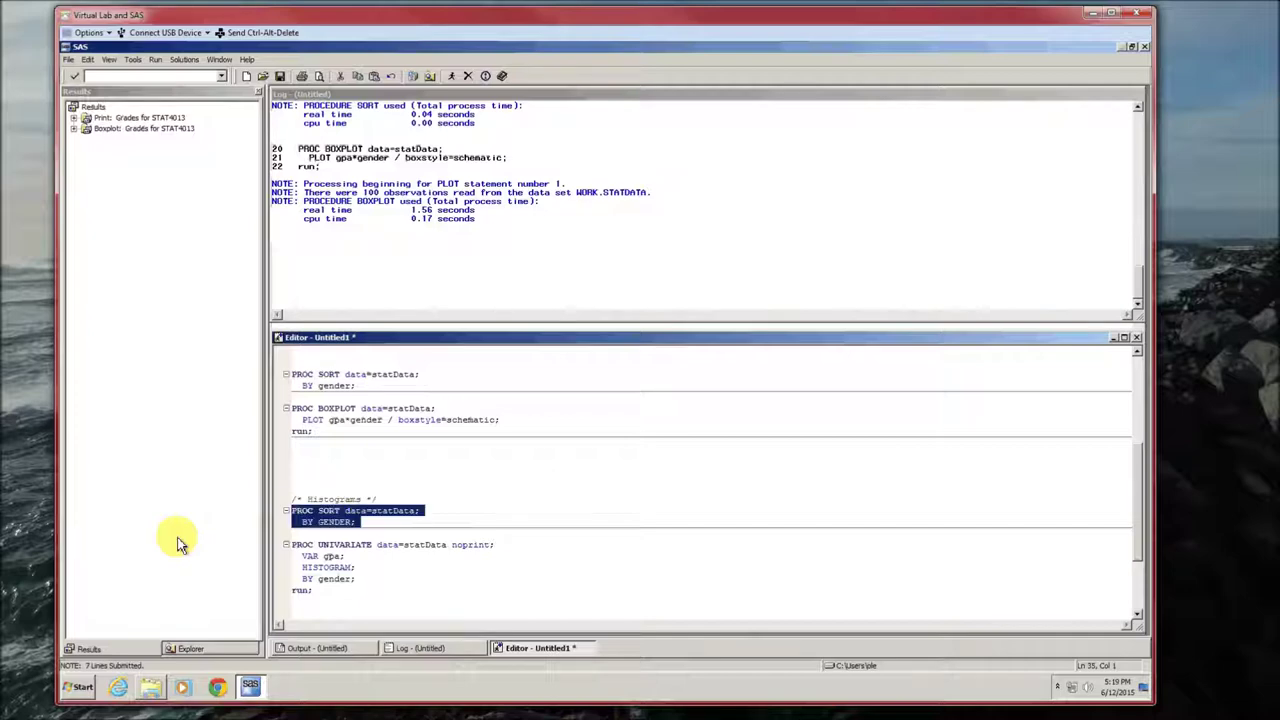
Select the PROC UNIVARIATE step (VAR gpa, BY gender, run) and submit it with F3.
key("Down")
key("shift+Down")
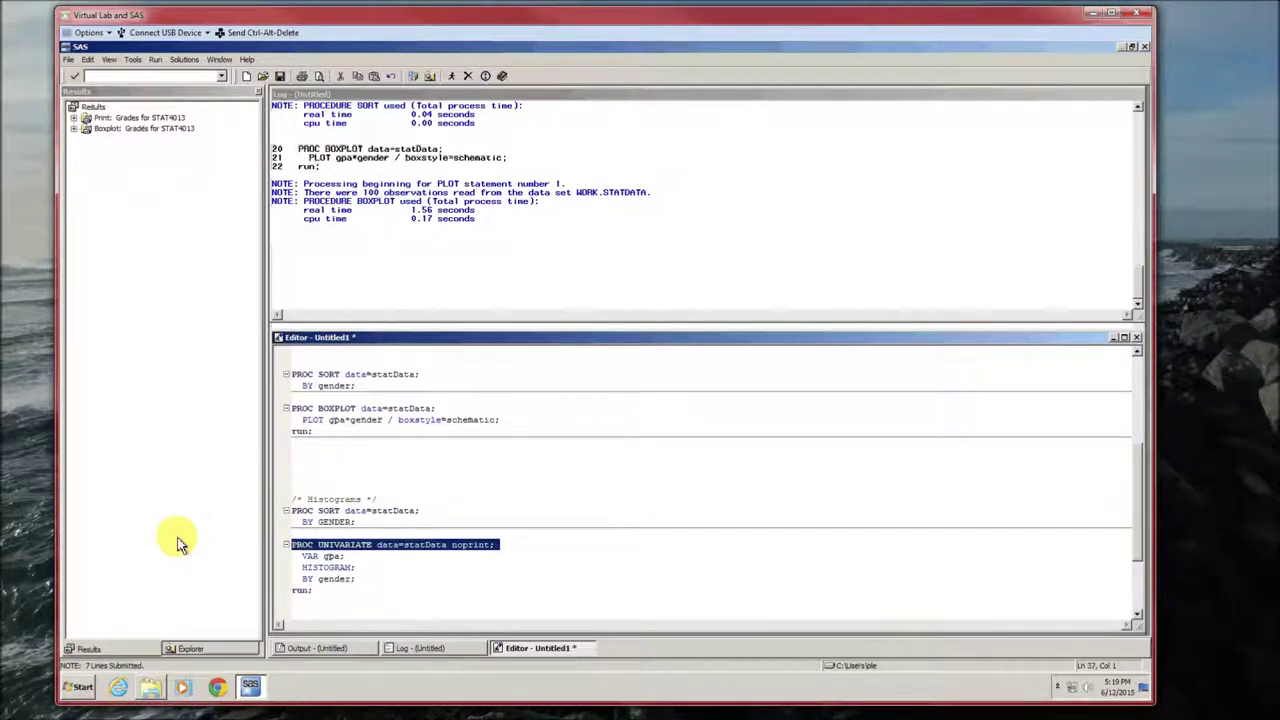
key("shift+Down")
key("shift+Down")
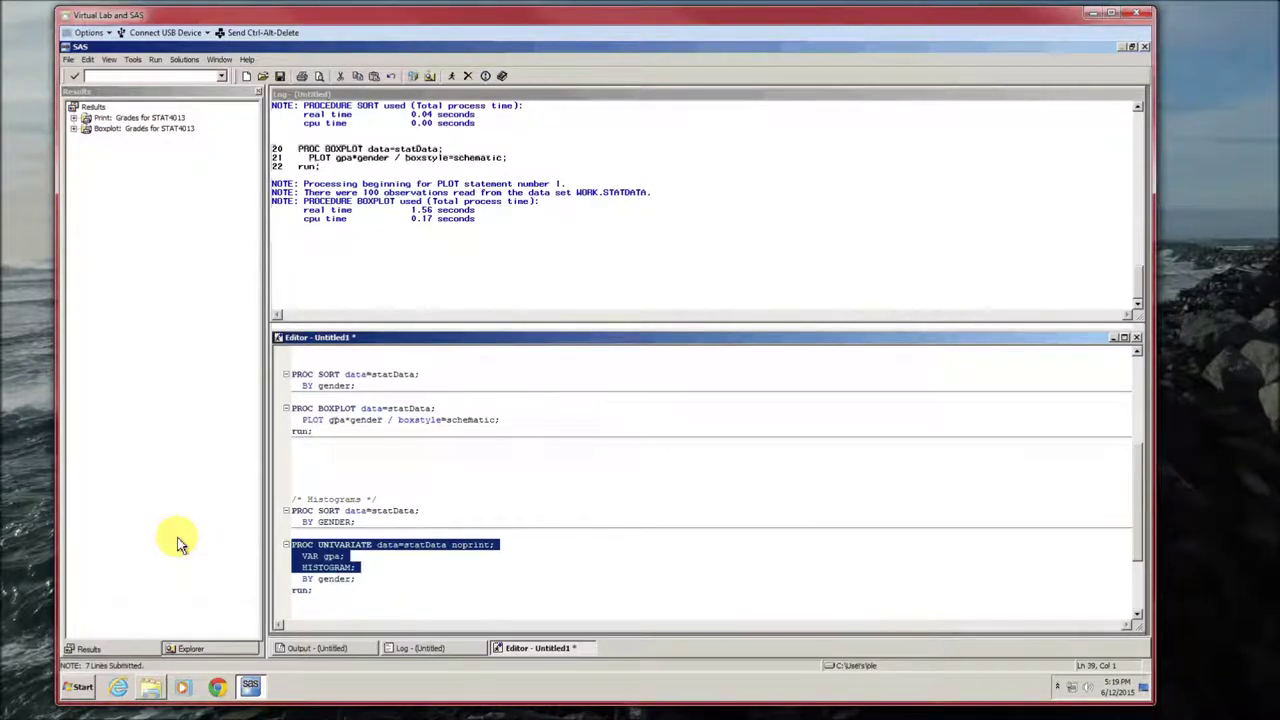
key("shift+Down")
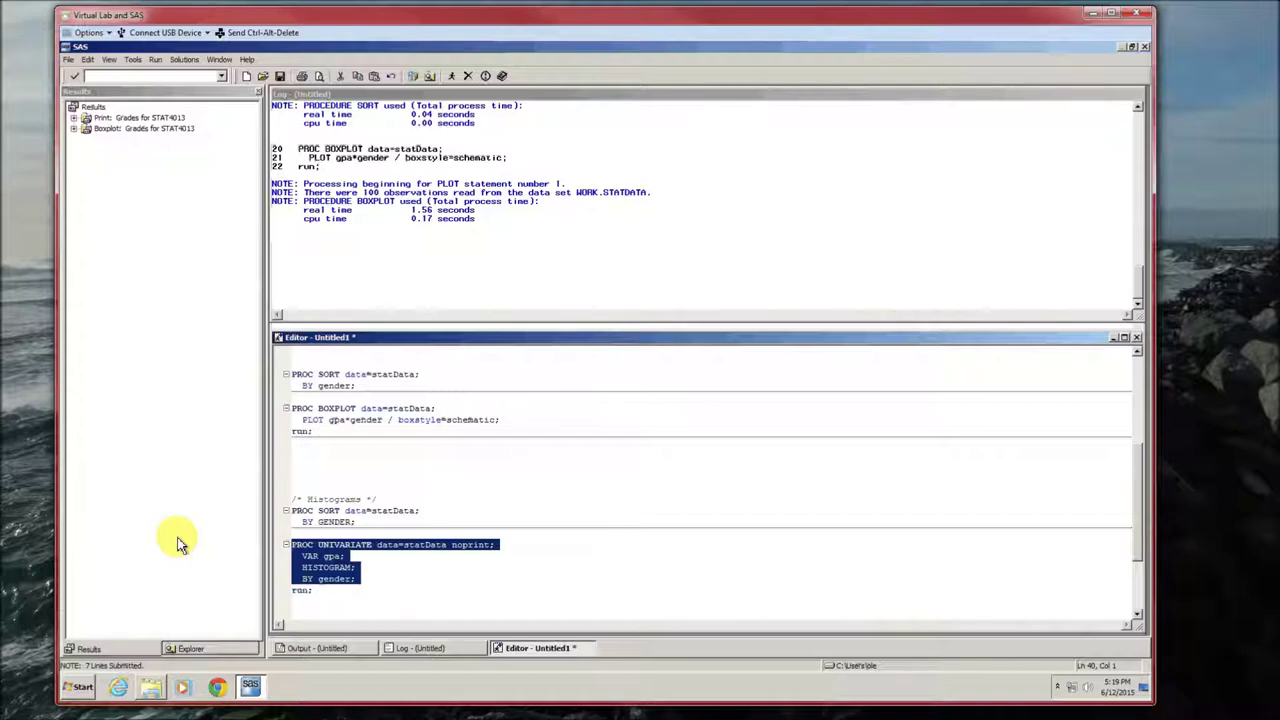
key("shift+Down")
key("F3")
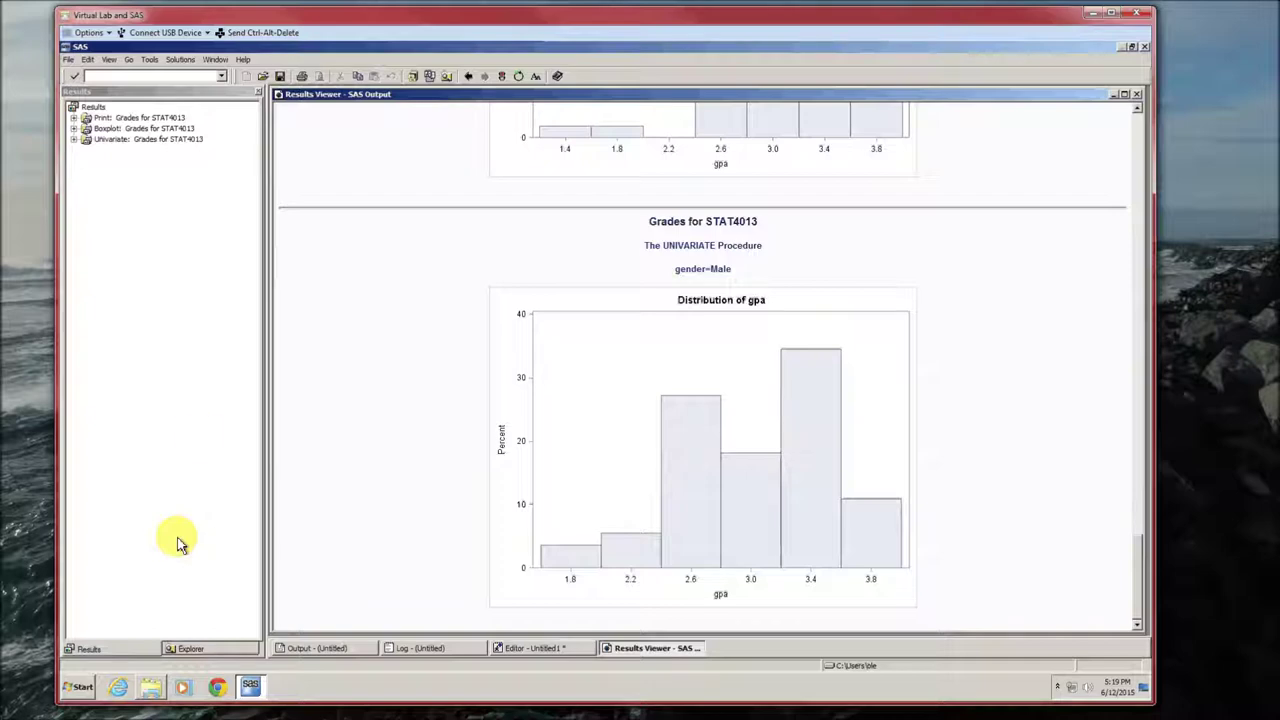
Scroll between the Female and Male gpa histograms, then close the histogram results.
left_click(203, 437)
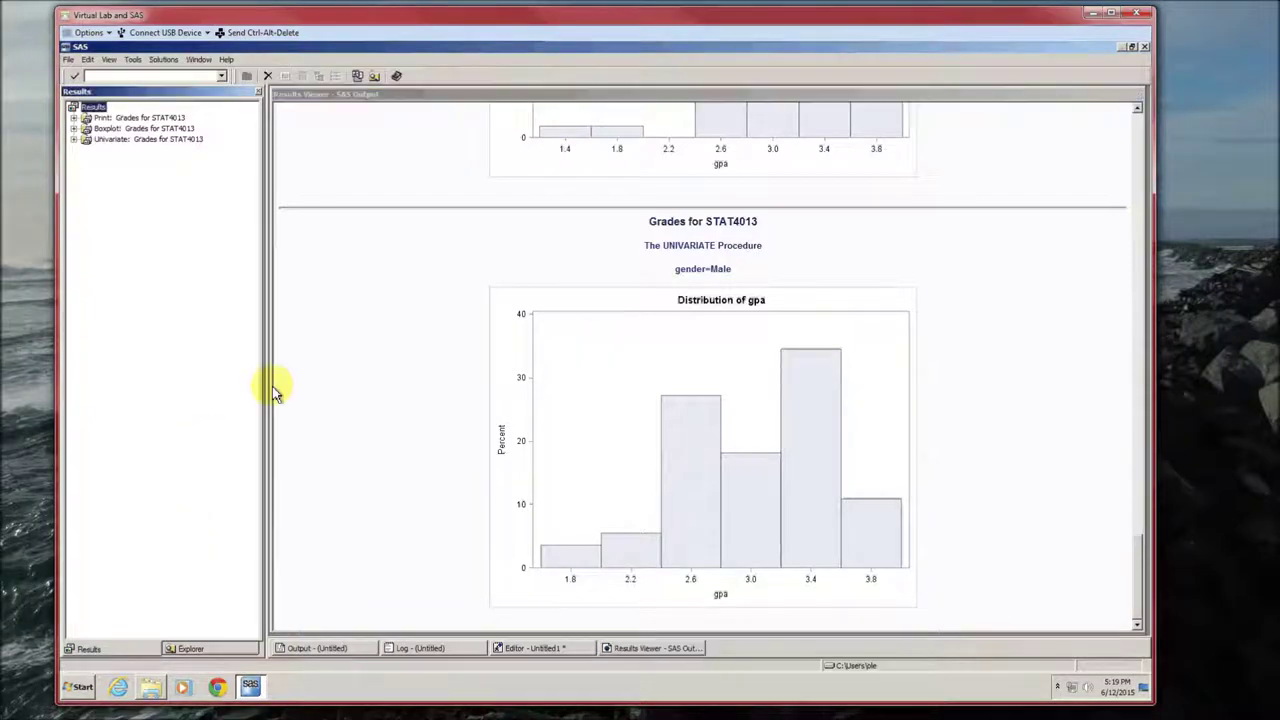
left_click(335, 380)
scroll(335, 380, "up", 3)
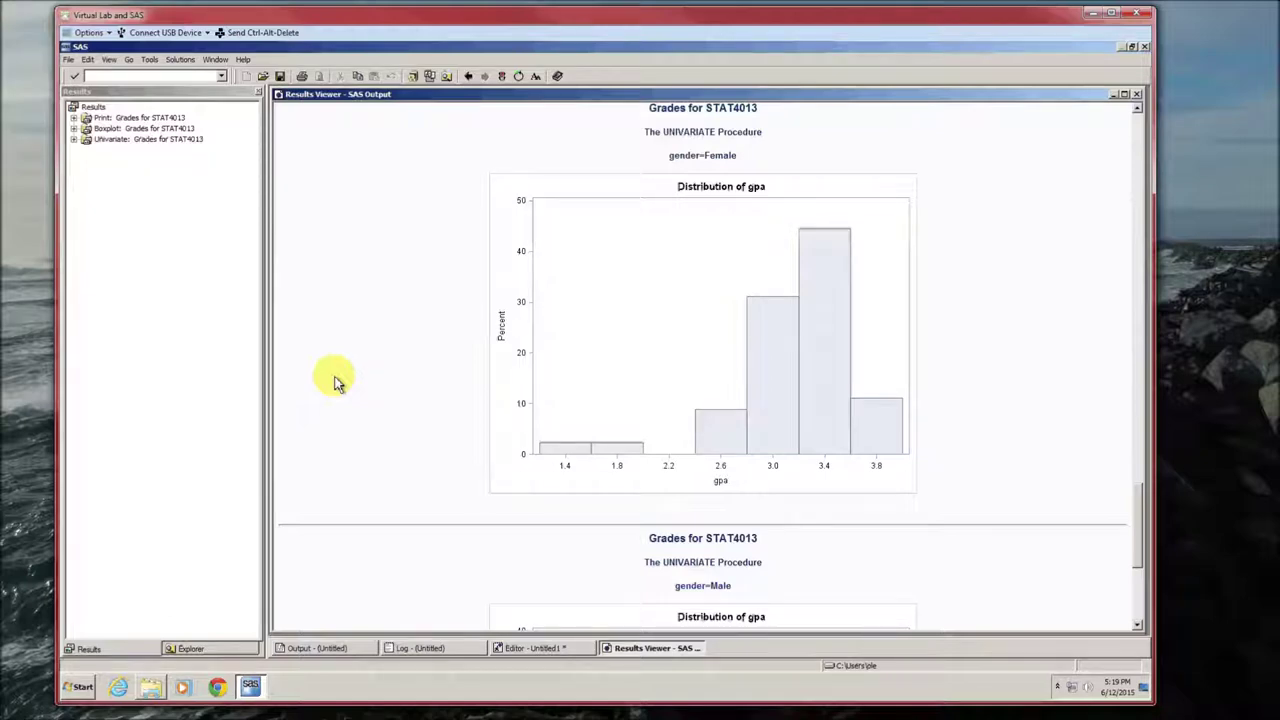
scroll(335, 380, "down", 3)
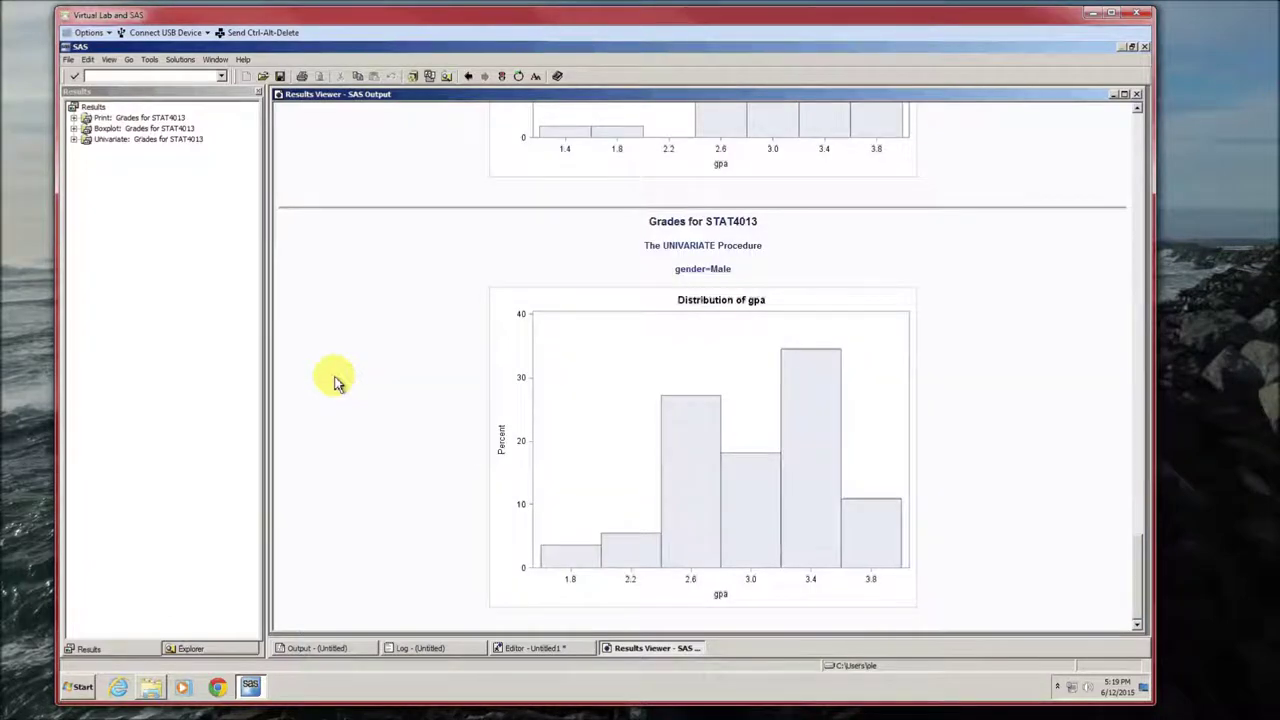
scroll(335, 380, "up", 3)
scroll(335, 380, "up", 1)
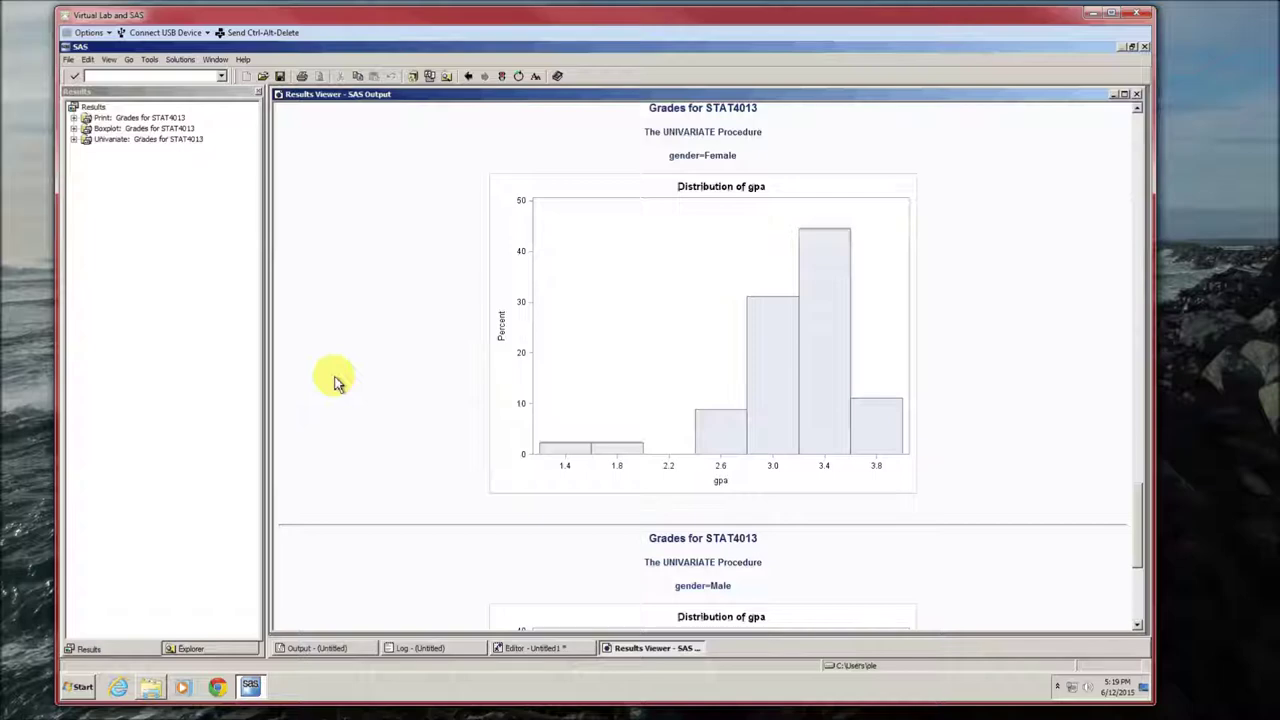
scroll(335, 380, "down", 4)
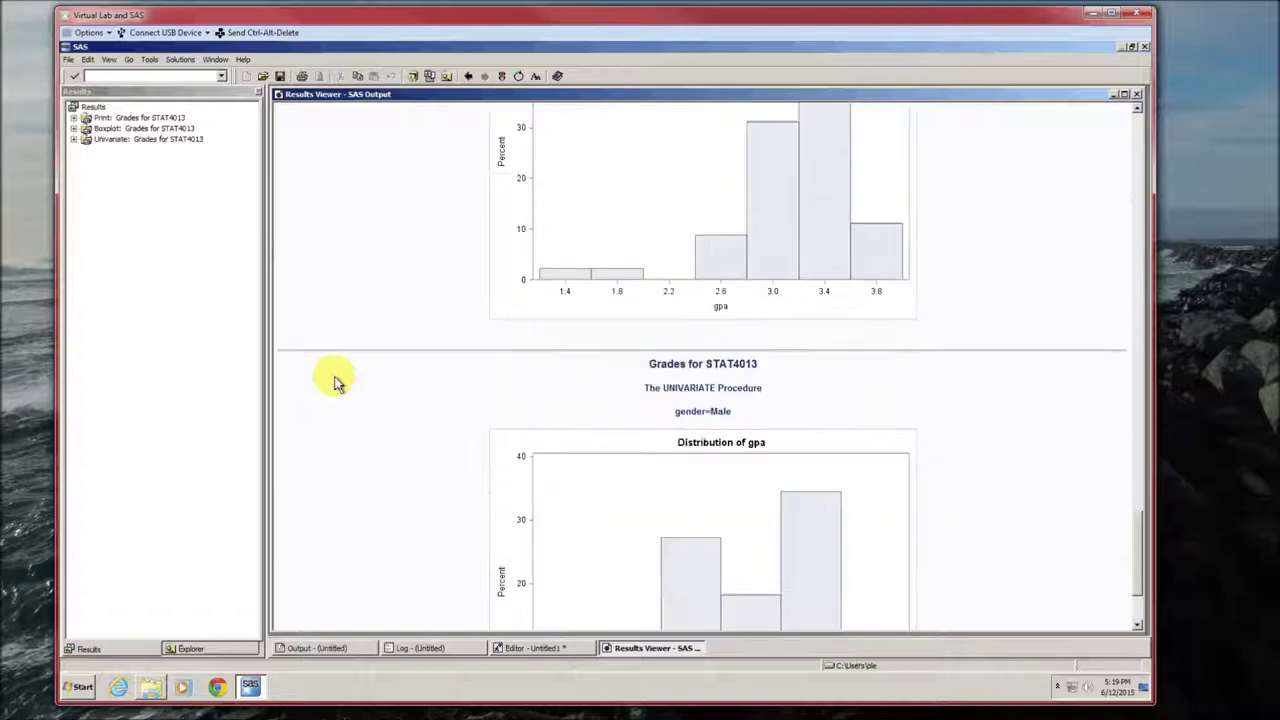
left_click(1137, 95)
Paste the Two-sample t-test block (PROC TTEST data=statData; VAR gpa; CLASS gender; run;) below the histograms.
scroll(630, 490, "down", 2)
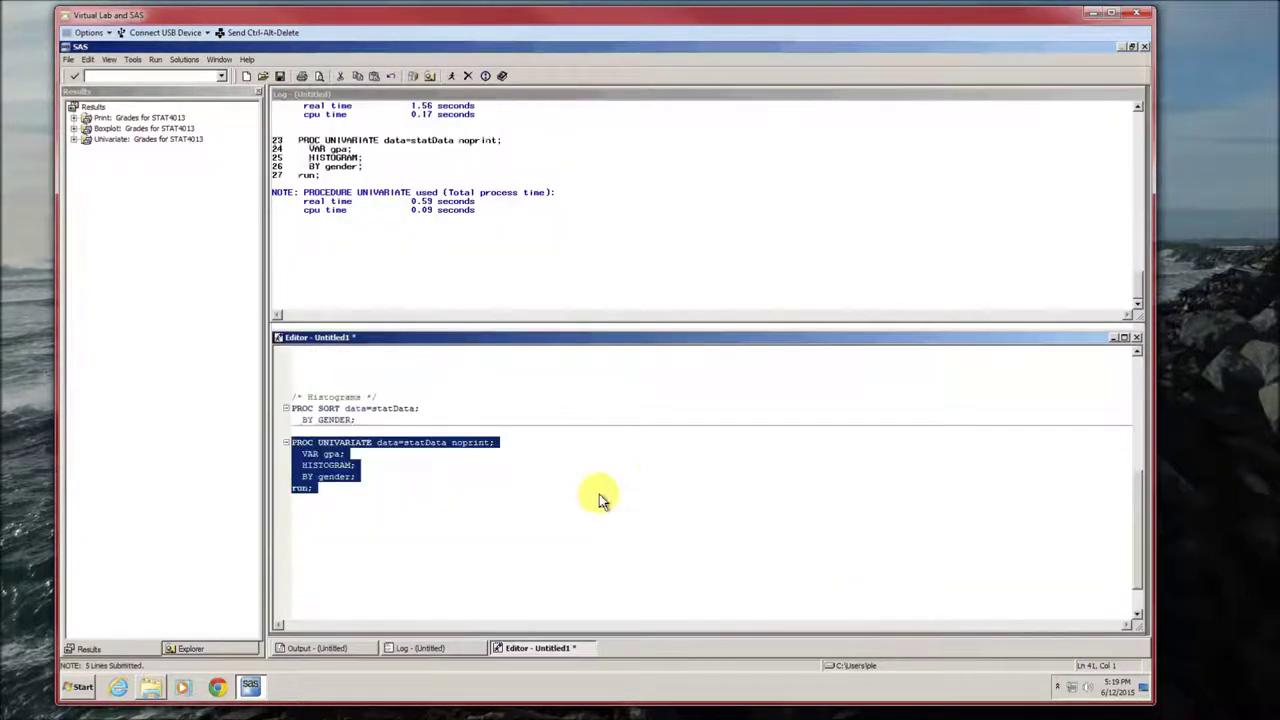
left_click(440, 537)
key("Return")
key("Return")
key("Return")
key("Return")
key("Return")
key("Return")
key("Return")
key("Return")
key("Return")
key("Return")
key("Return")
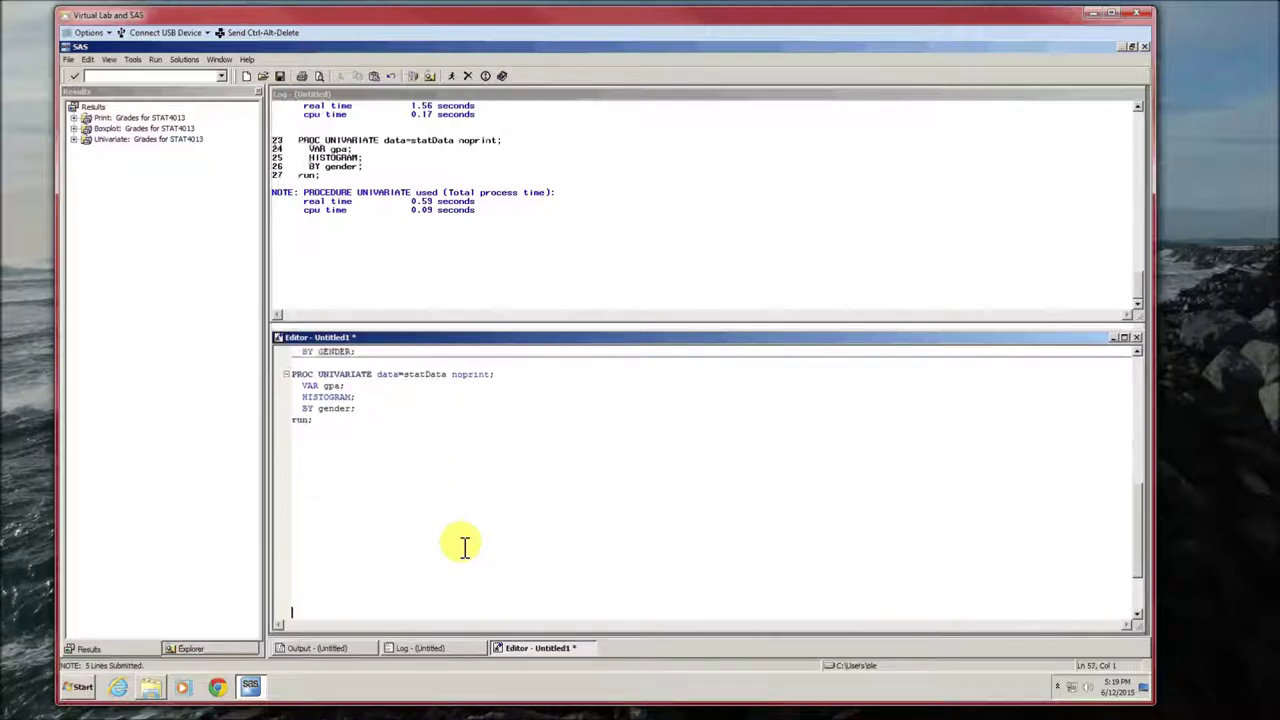
key("Return")
key("Return")
key("Return")
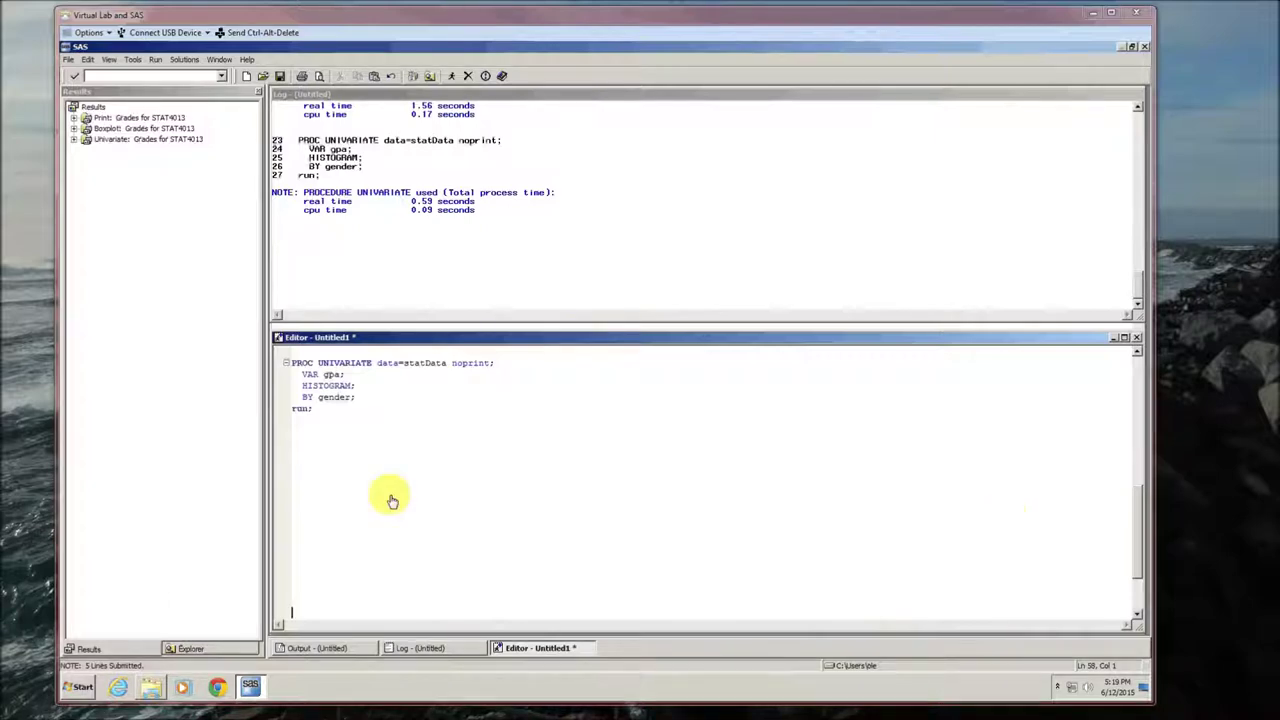
left_click(343, 497)
type("/* Two-sample t-test */  PROC TTEST data=statData;   VAR gpa;   CLASS gender; run;")
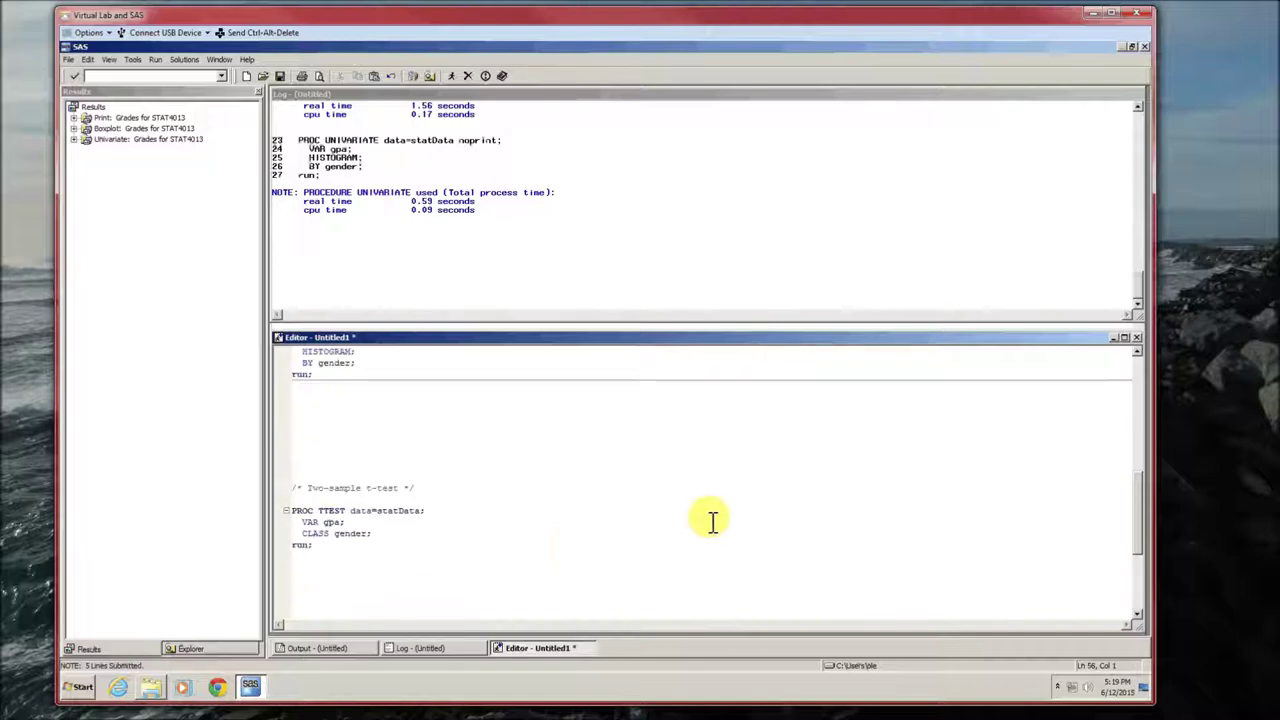
scroll(712, 519, "down", 3)
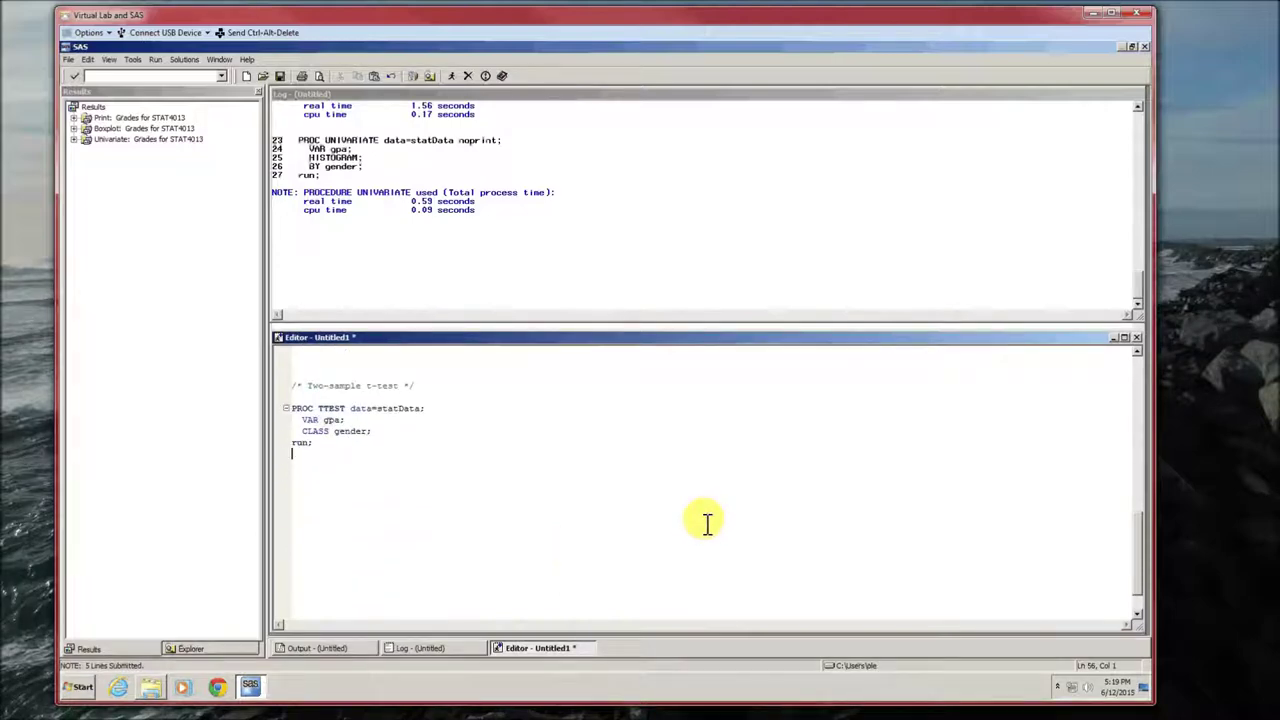
key("Return")
key("Return")
key("Return")
key("Return")
key("Return")
key("Return")
key("Return")
key("Return")
key("Return")
key("Return")
key("Return")
key("Return")
key("Return")
Highlight the PROC TTEST, VAR gpa and CLASS gender lines in turn, then select the t-test step.
left_click_drag(292, 408, 417, 418)
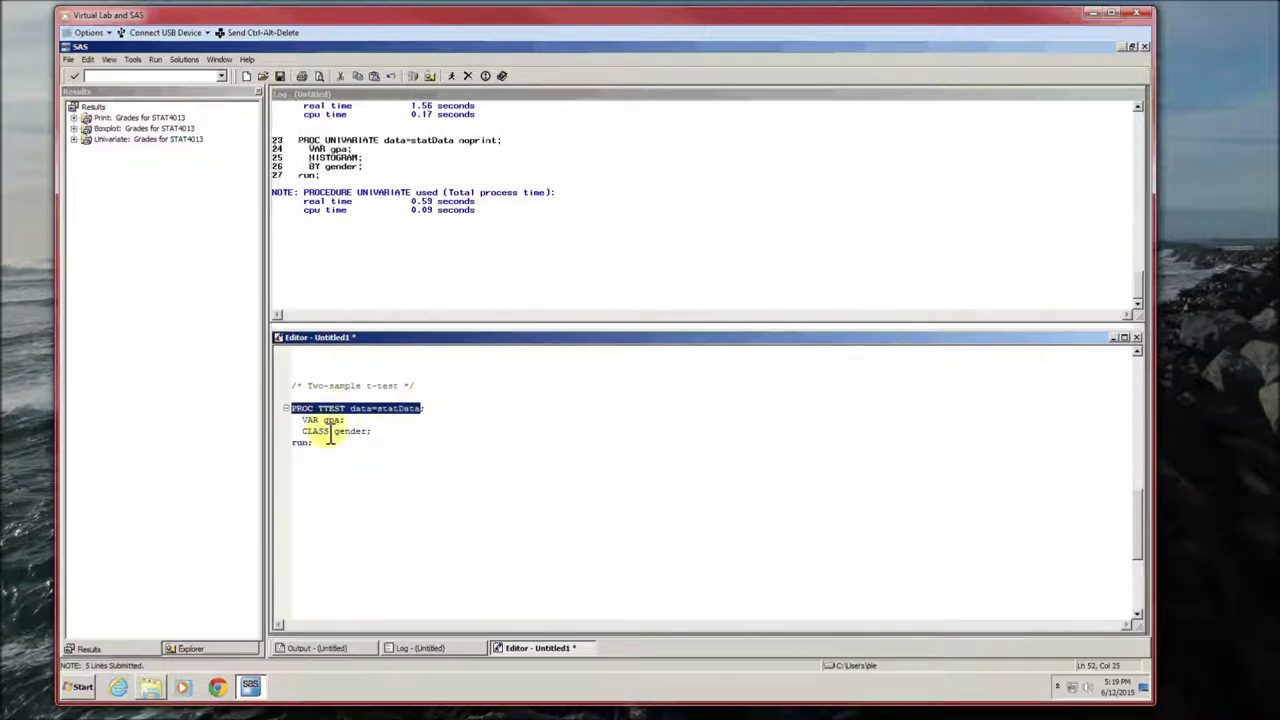
left_click_drag(302, 420, 257, 405)
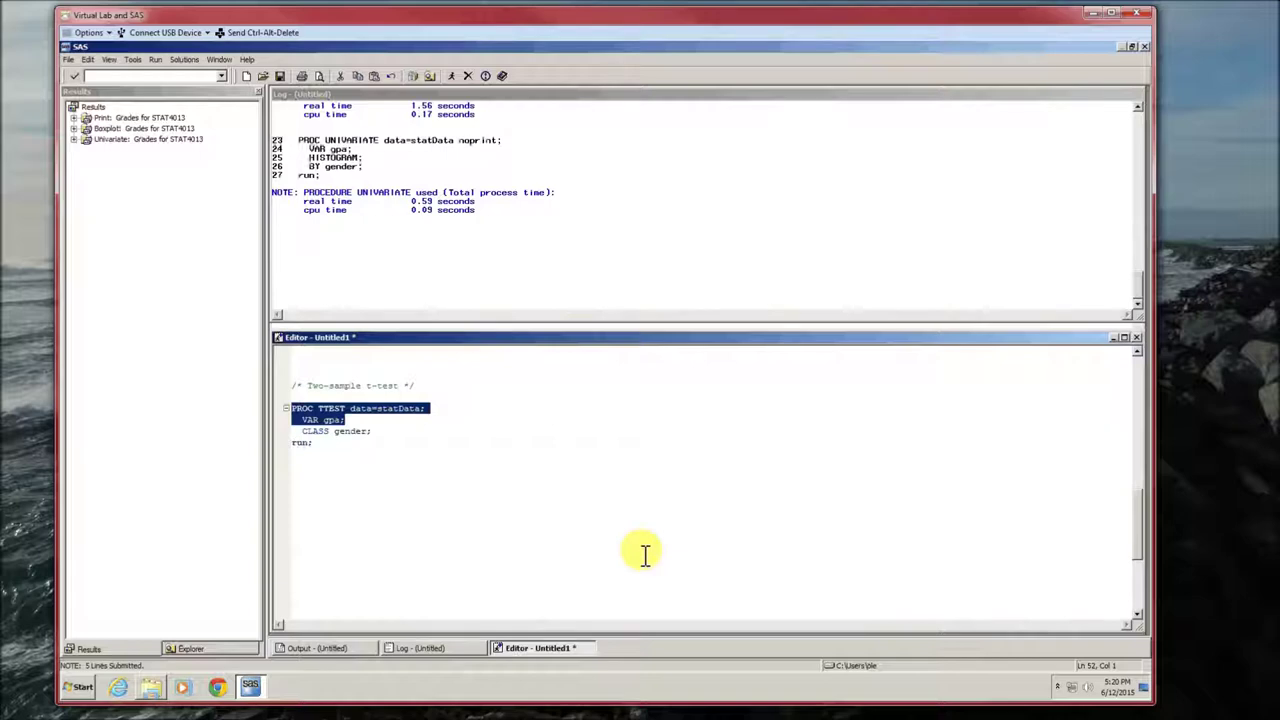
double_click(320, 431)
left_click_drag(335, 432, 368, 431)
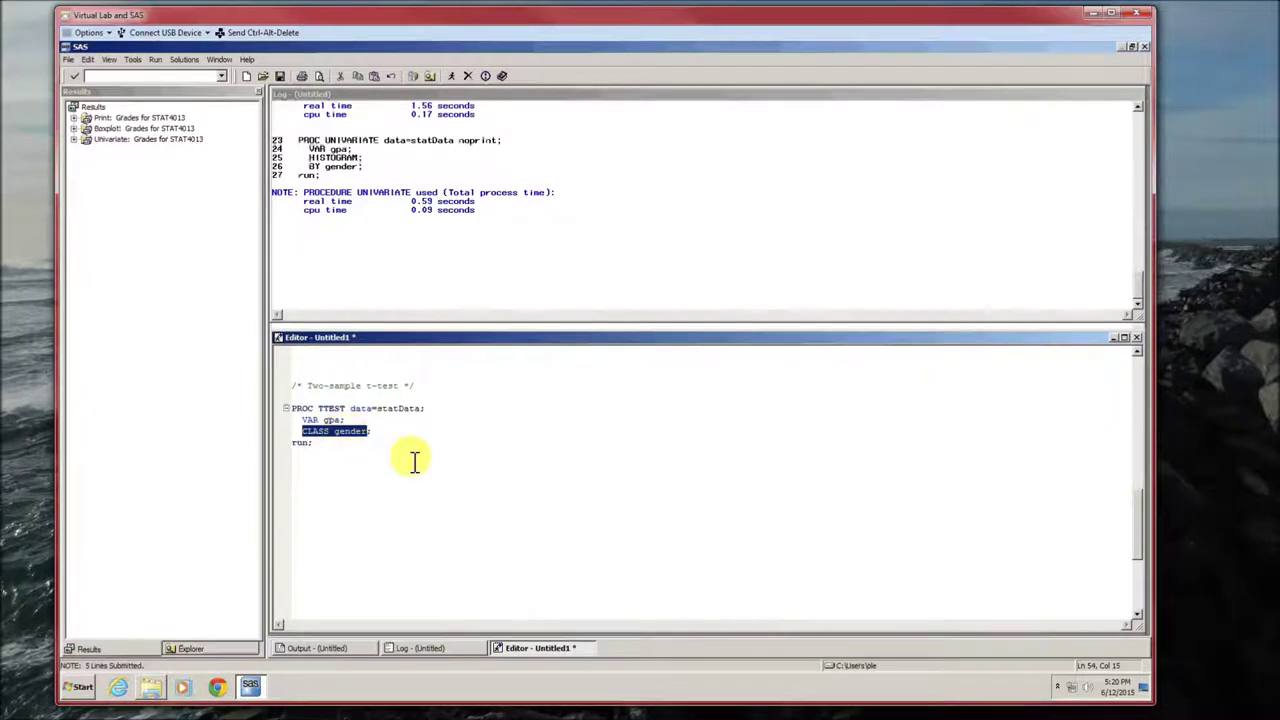
left_click(400, 458)
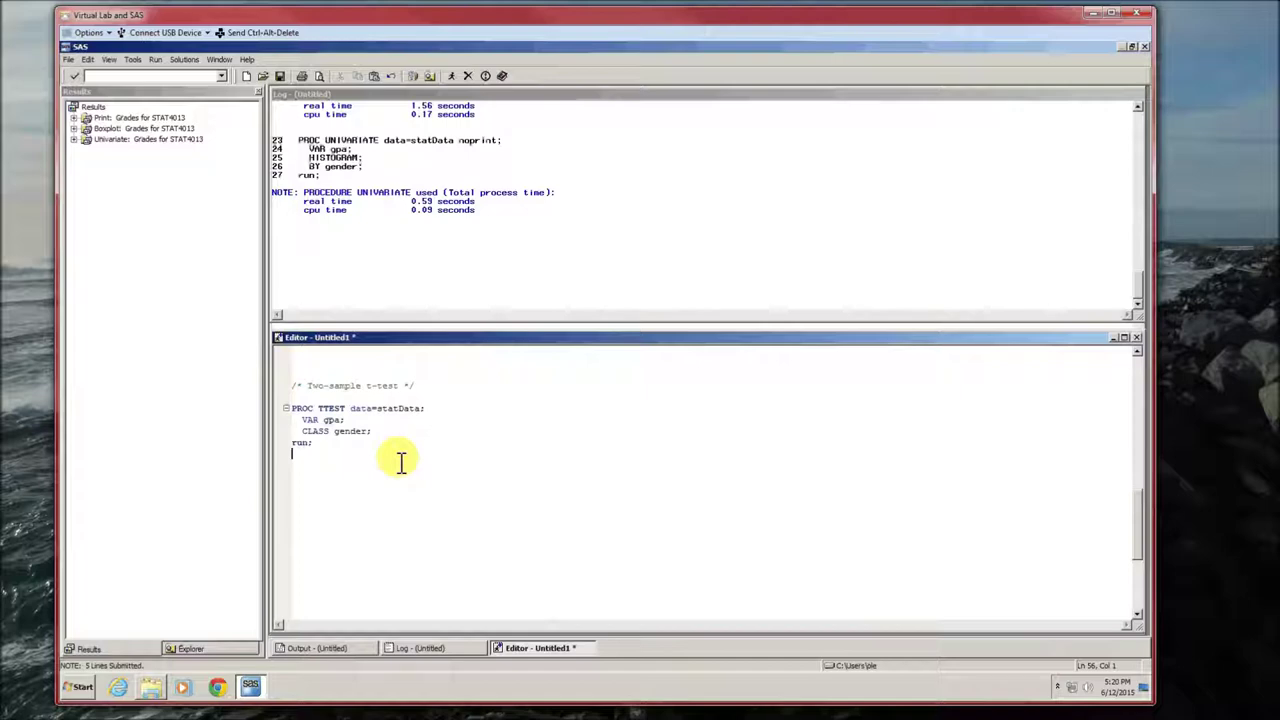
left_click(363, 398, "shift")
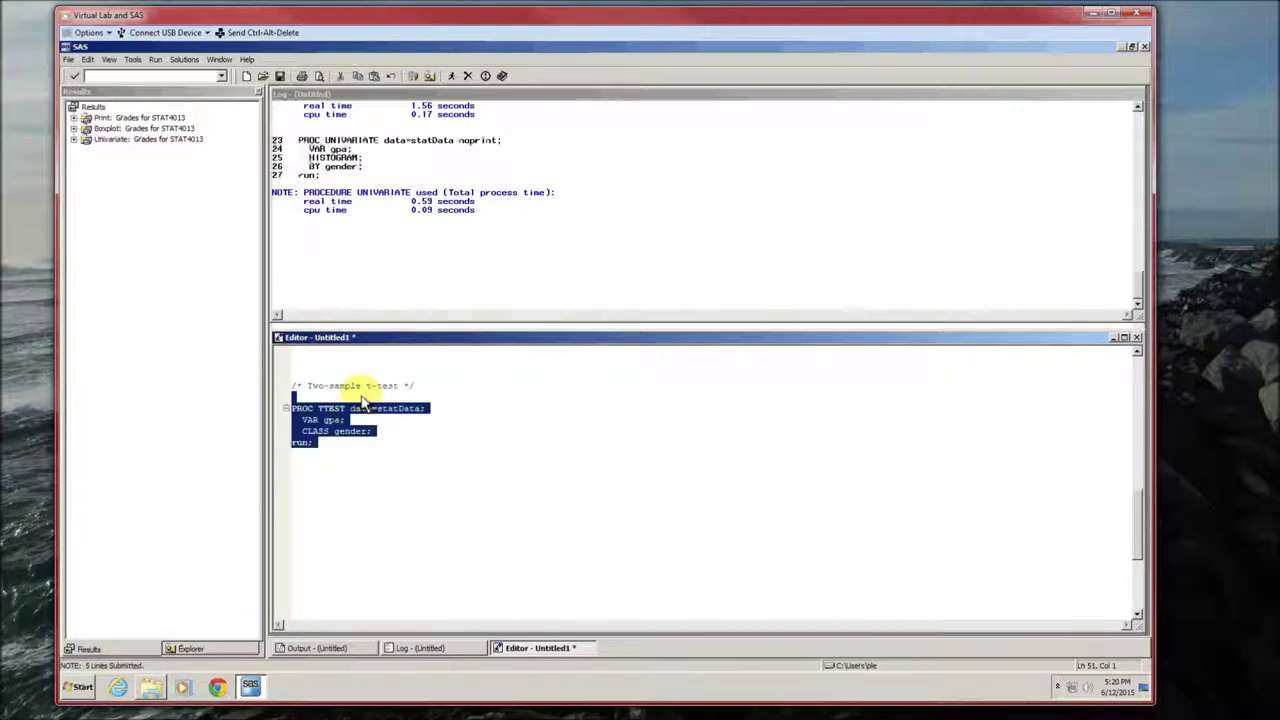
Run the t-test and review the TTEST tables: mean difference 0.1568, pooled t 1.59, p 0.1140.
key("F3")
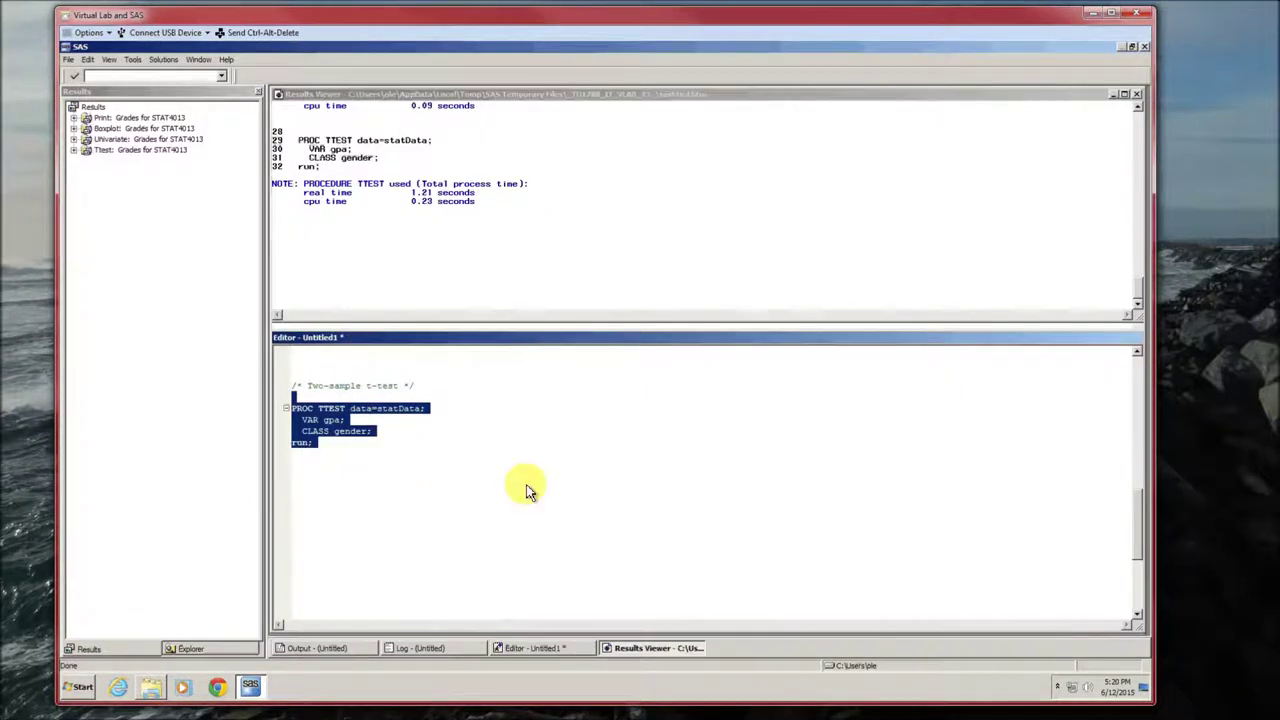
scroll(420, 425, "up", 10)
scroll(420, 425, "up", 3)
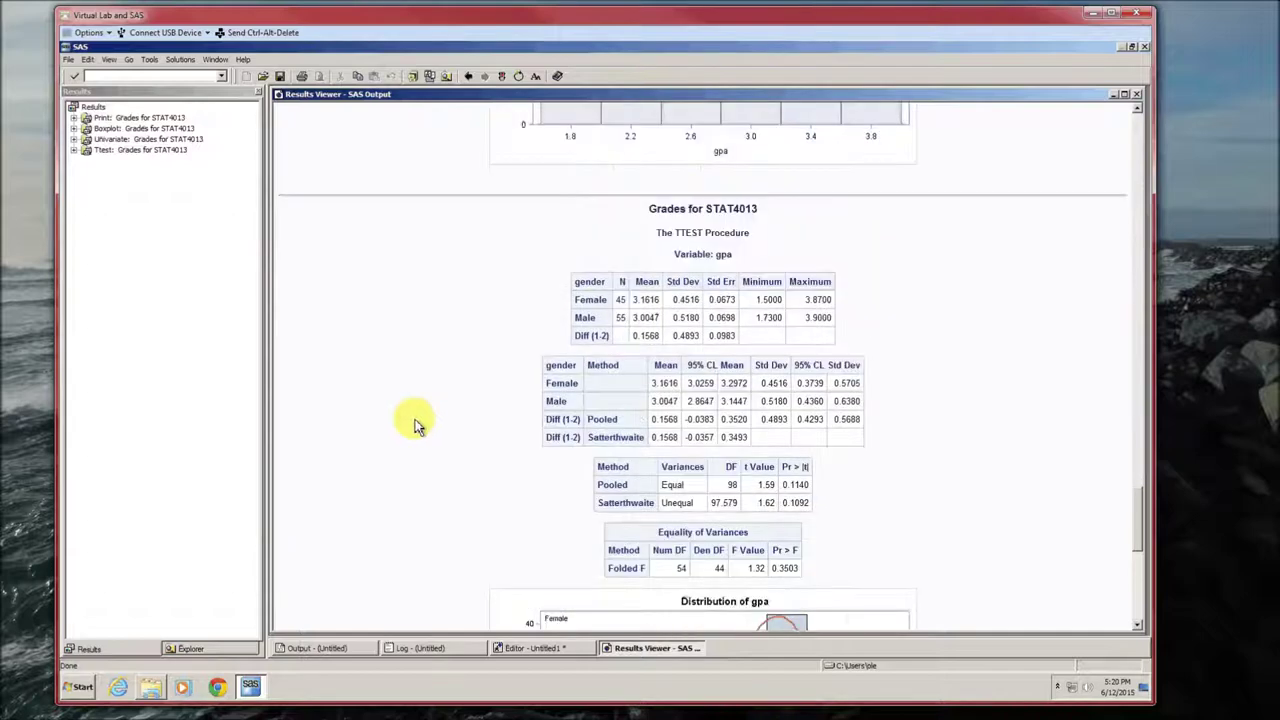
scroll(417, 425, "down", 2)
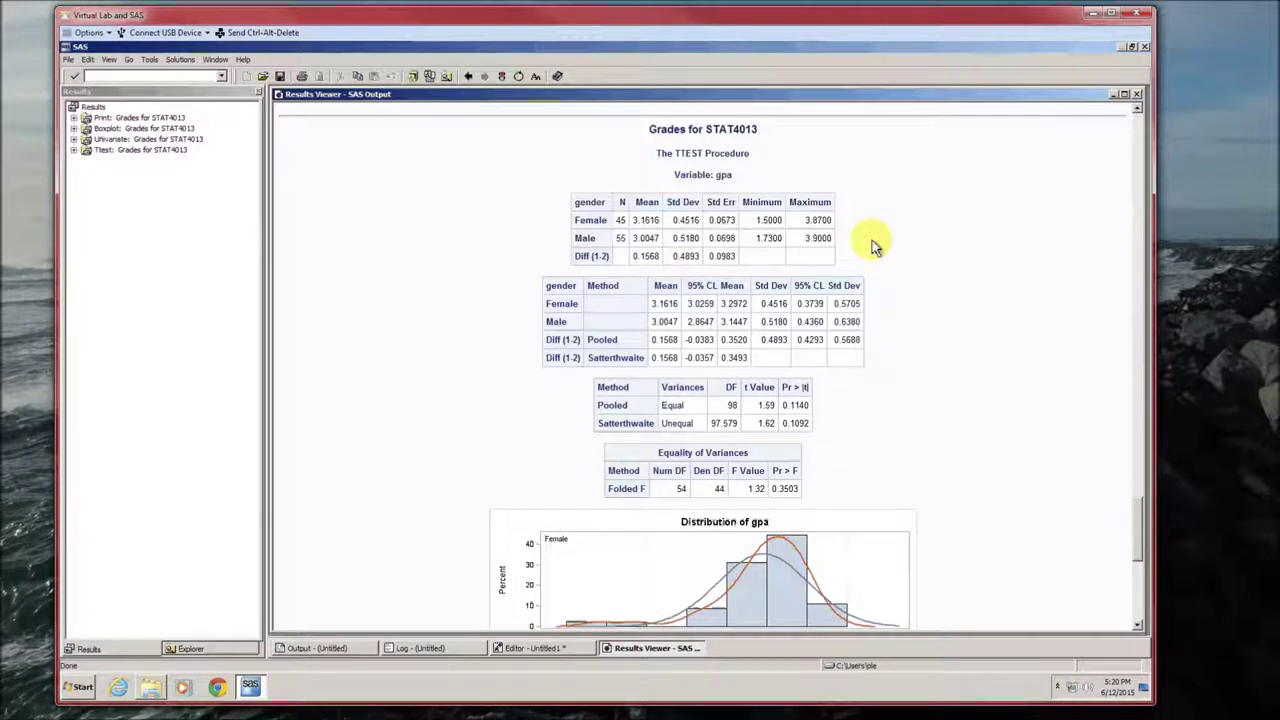
scroll(888, 241, "down", 2)
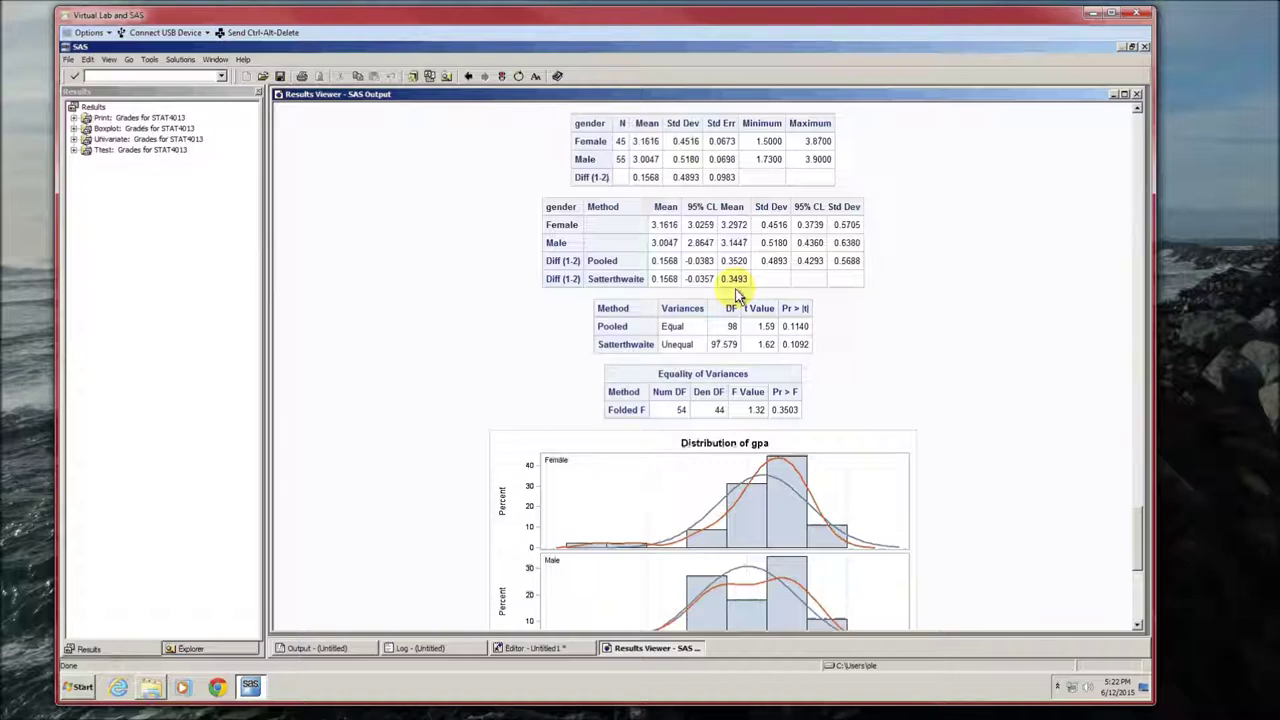
scroll(737, 294, "down", 2)
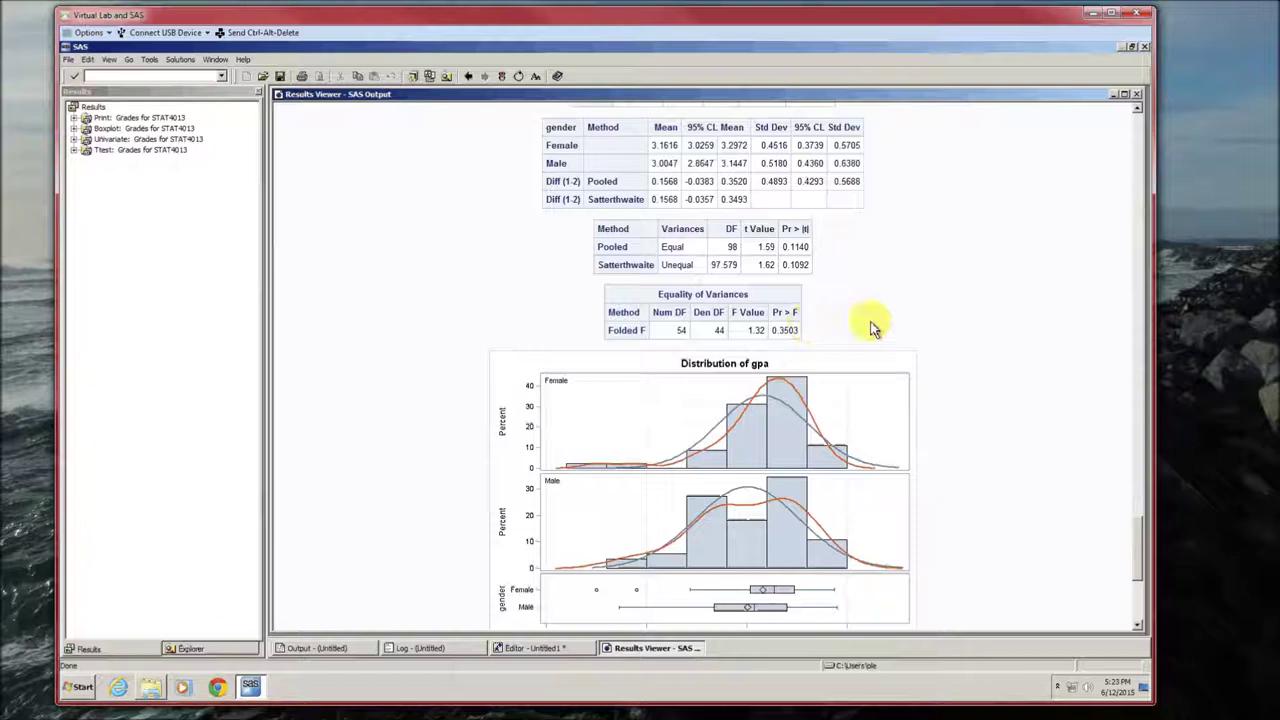
left_click(527, 650)
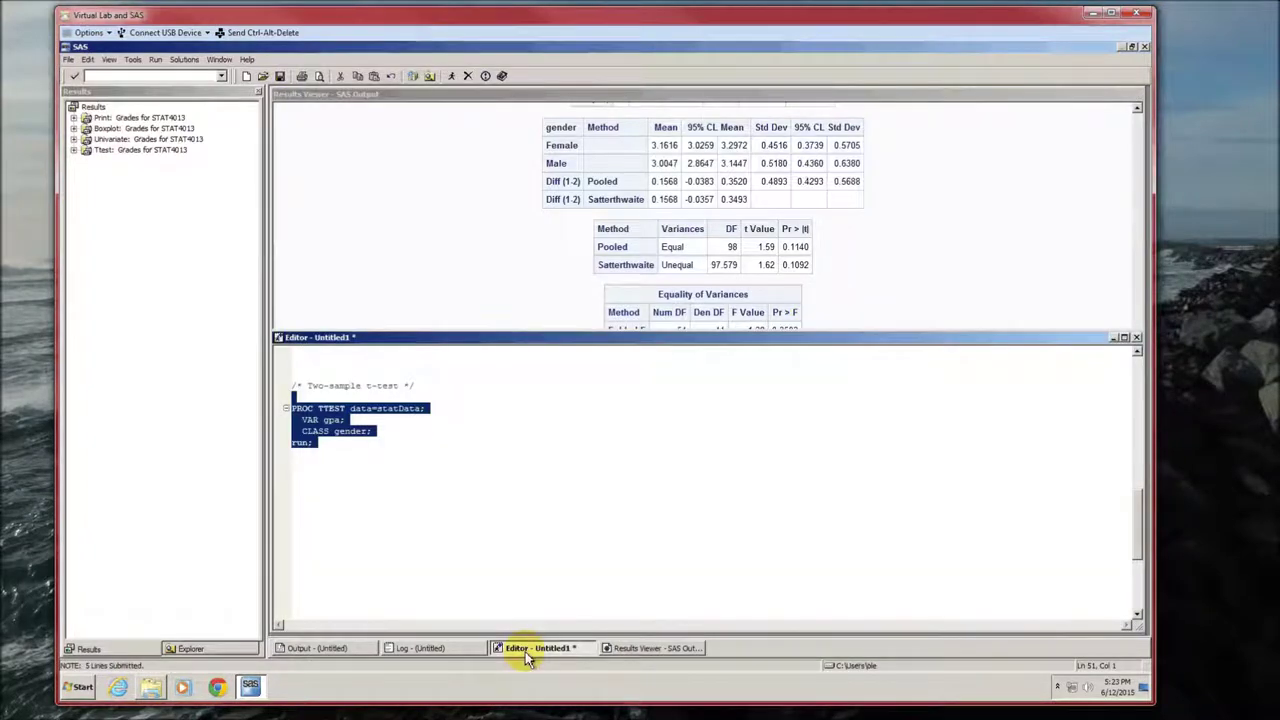
Paste PROC UNIVARIATE data=statData NORMAL; VAR gpa; CLASS gender; below the t-test and select it.
left_click(443, 500)
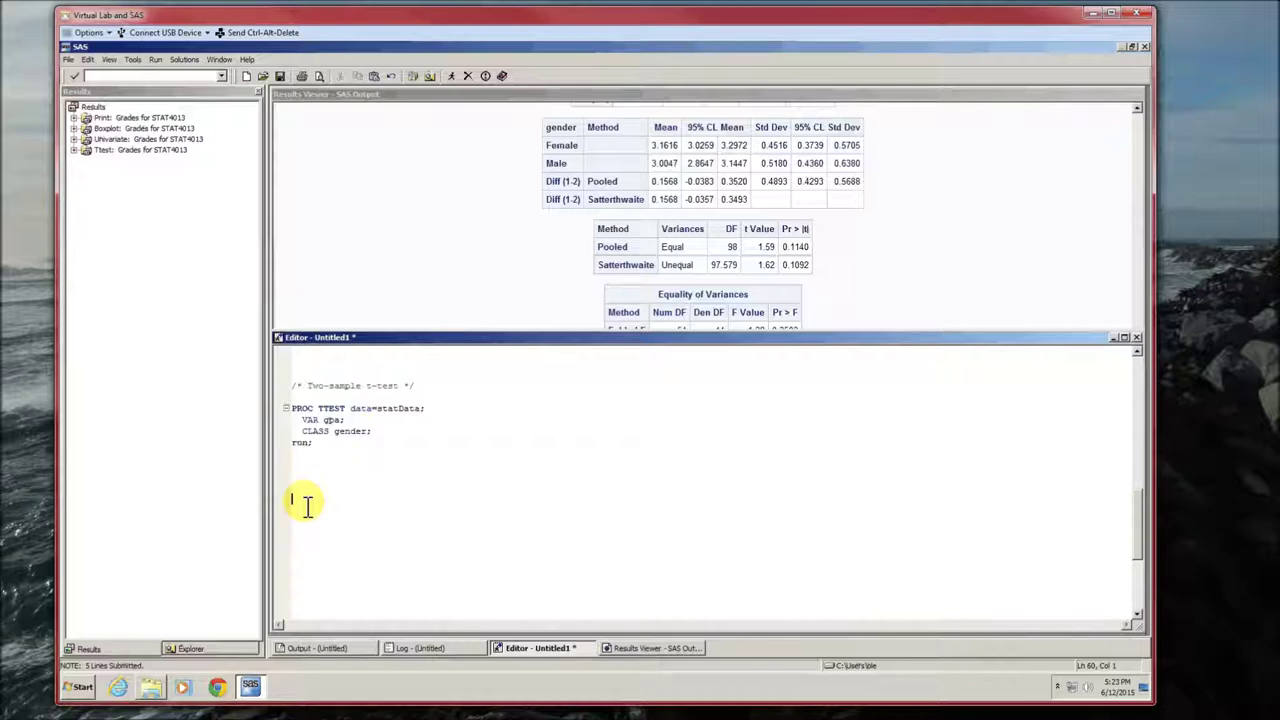
type("PROC UNIVARIATE data=statData NORMAL;   VAR gpa;   CLASS gender; run;")
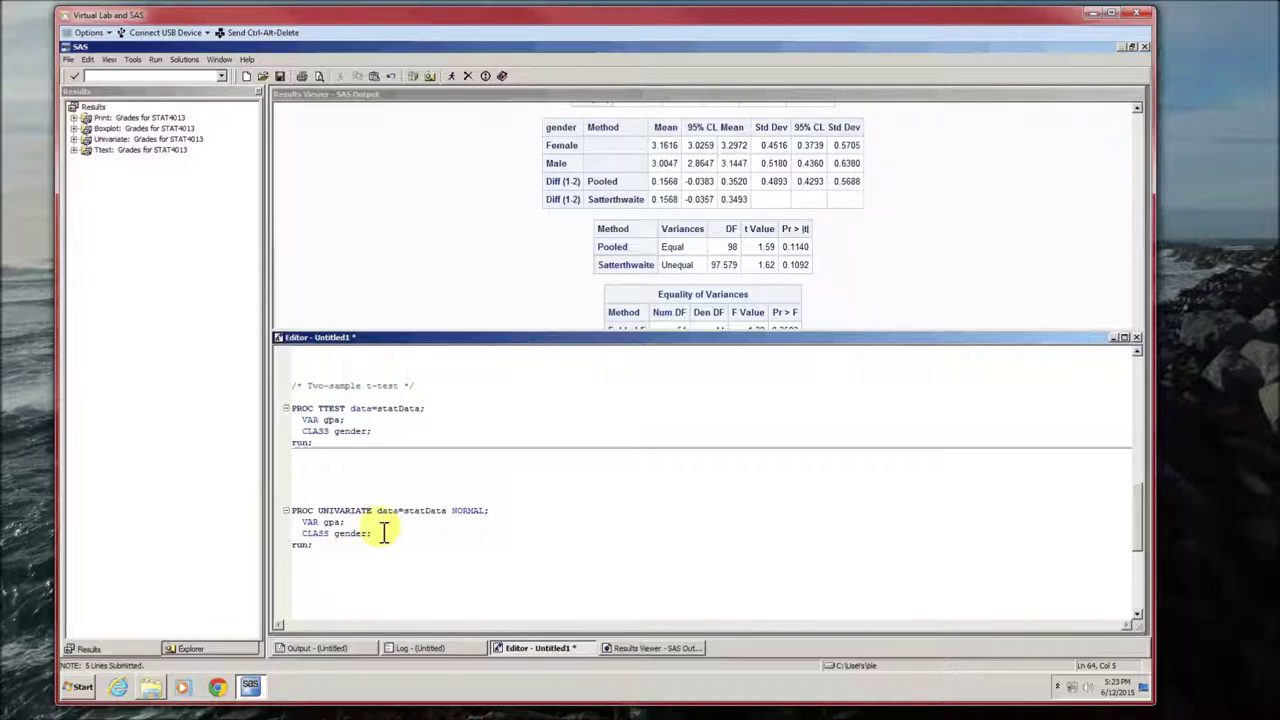
left_click_drag(377, 537, 380, 533)
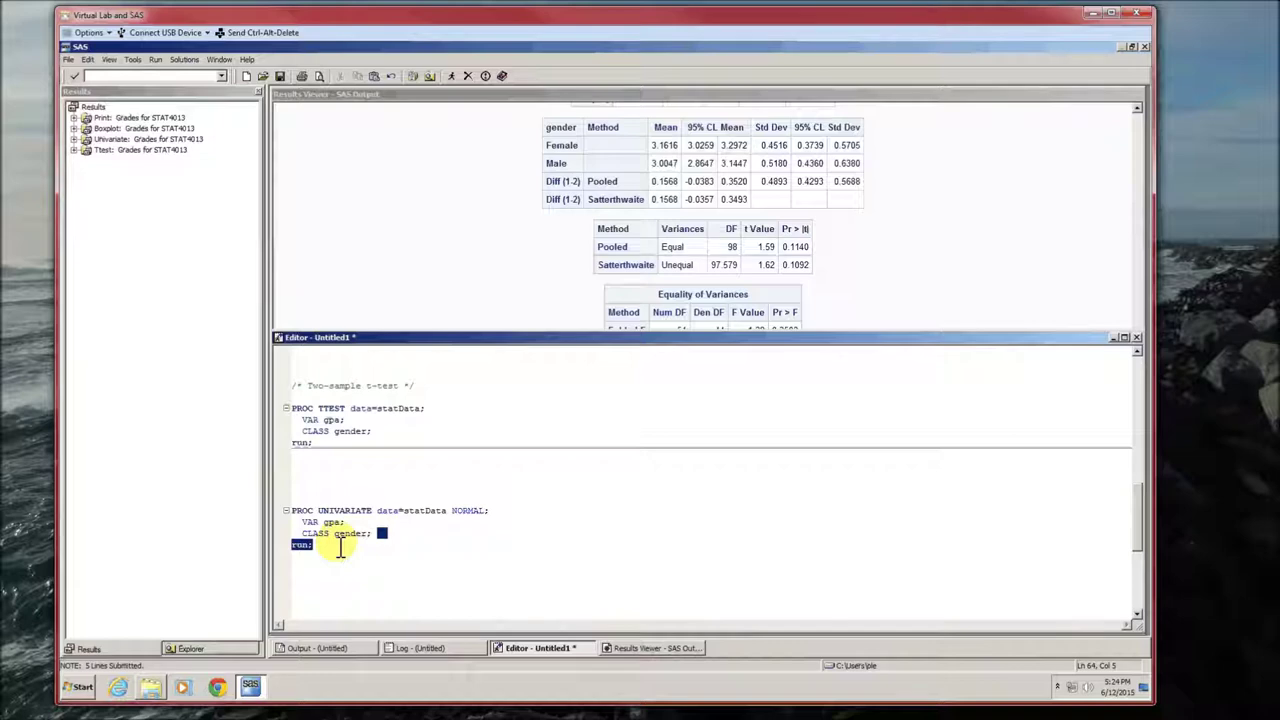
left_click(273, 532)
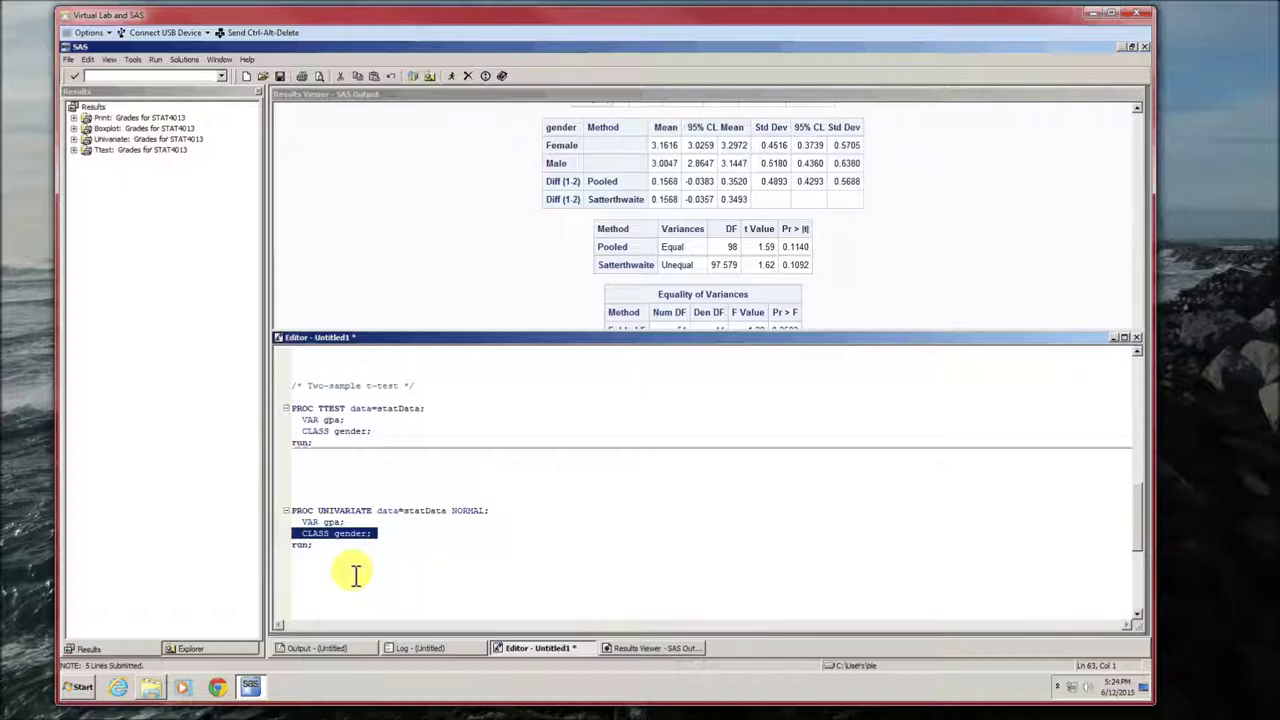
left_click(345, 572)
left_click_drag(300, 486, 315, 548)
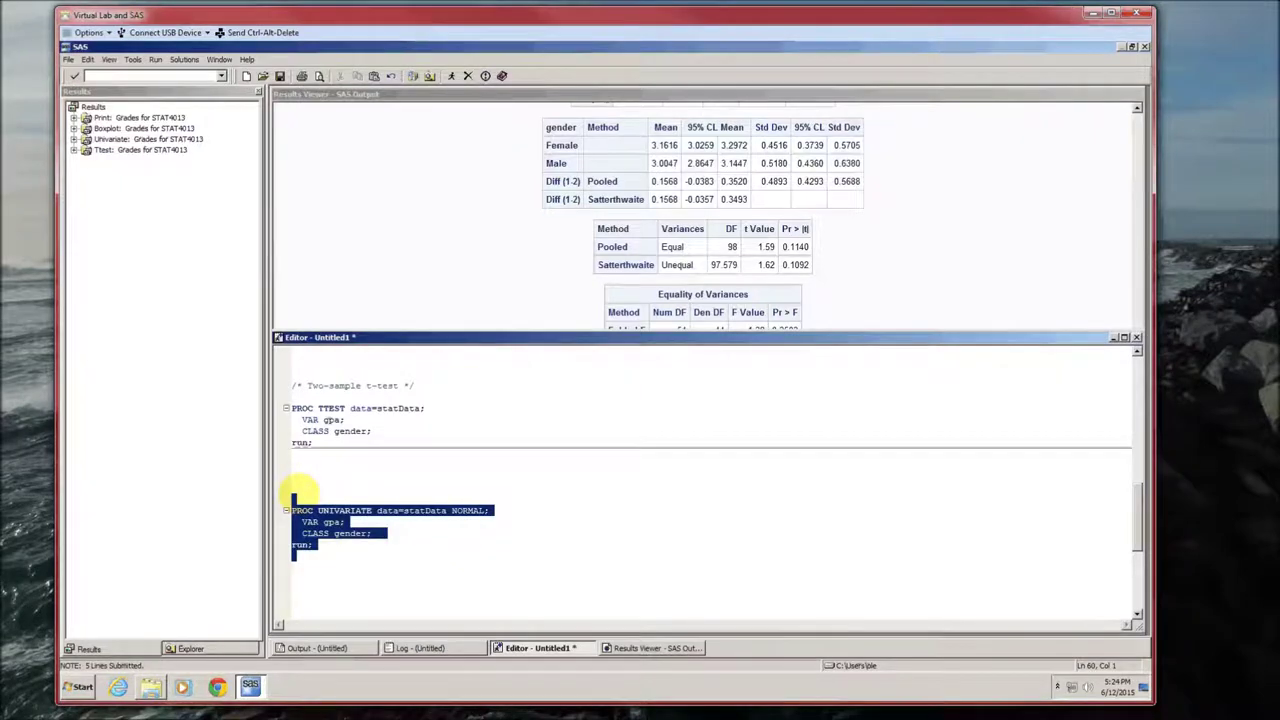
Run the UNIVARIATE code, review the Tests for Normality for each gender, then close the results.
key("F3")
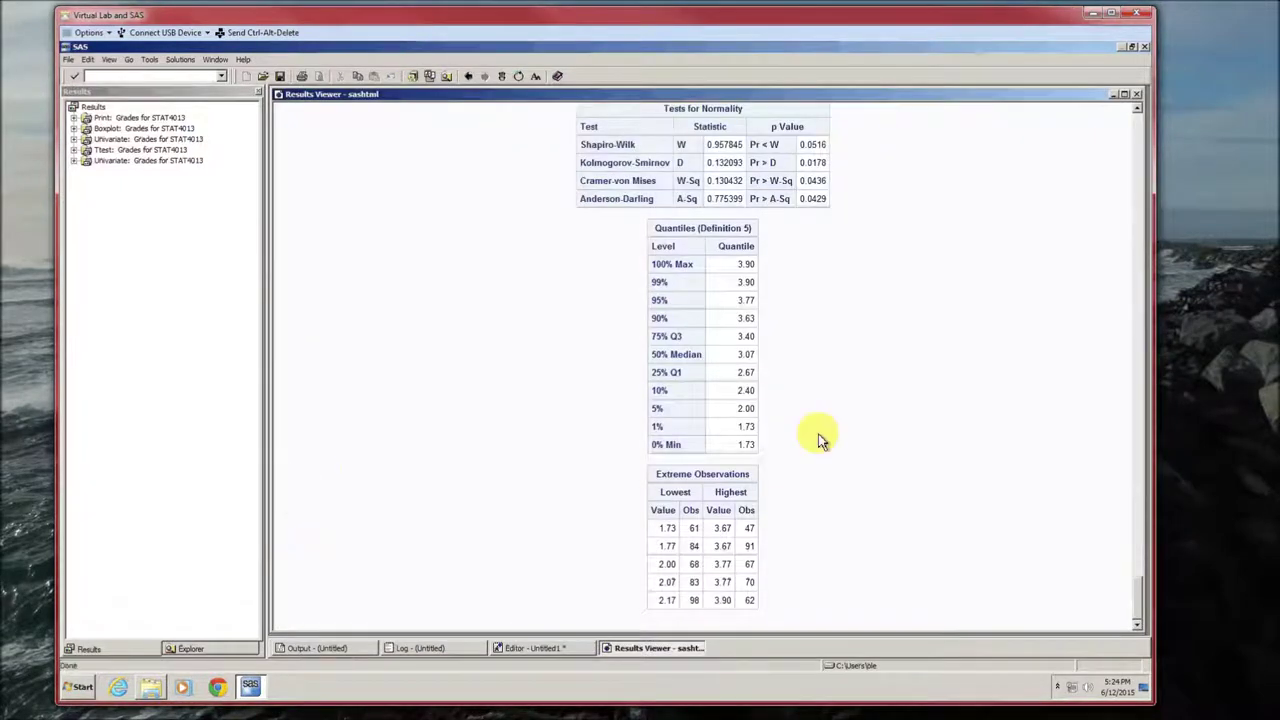
scroll(878, 435, "up", 5)
scroll(879, 431, "down", 15)
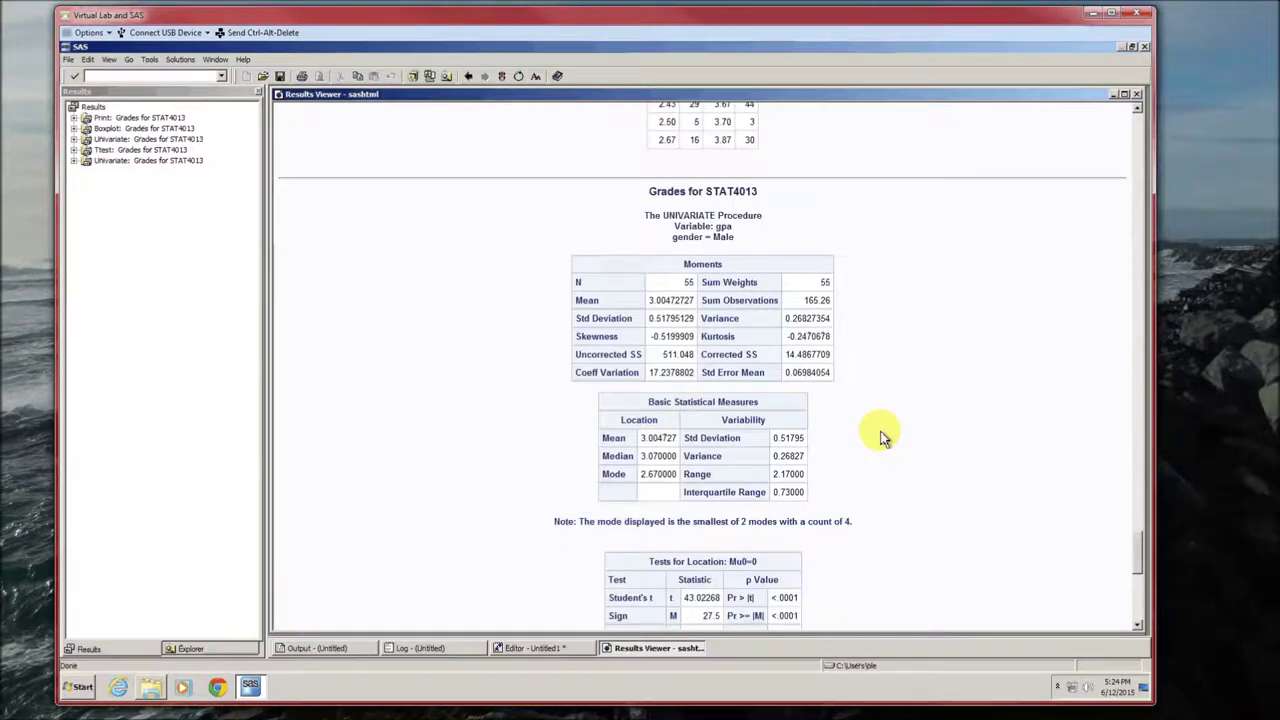
scroll(881, 431, "up", 10)
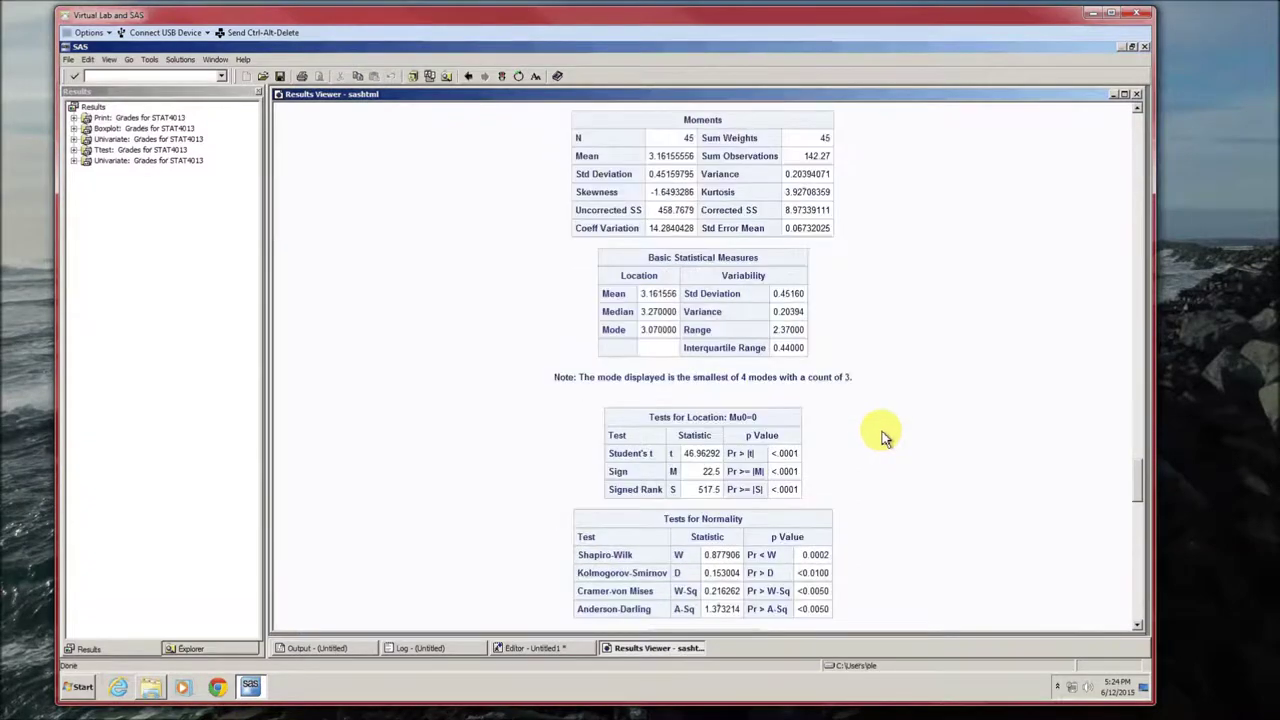
scroll(882, 431, "down", 8)
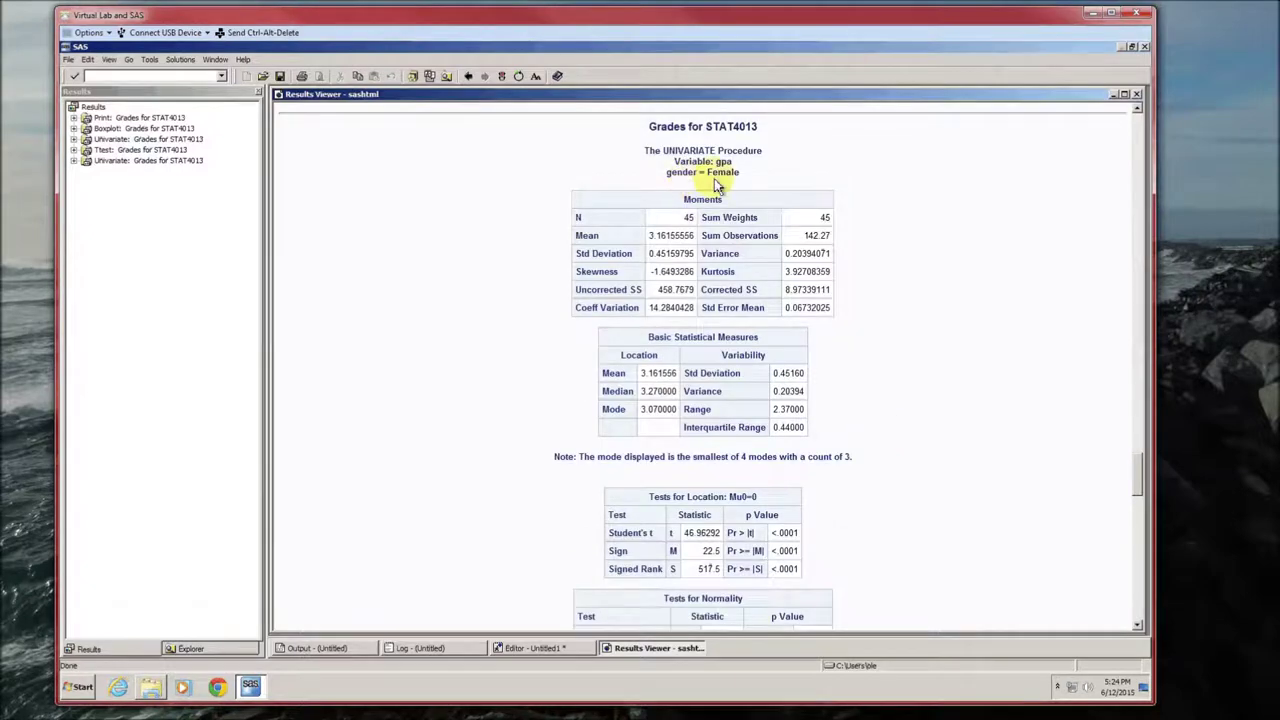
scroll(836, 450, "down", 5)
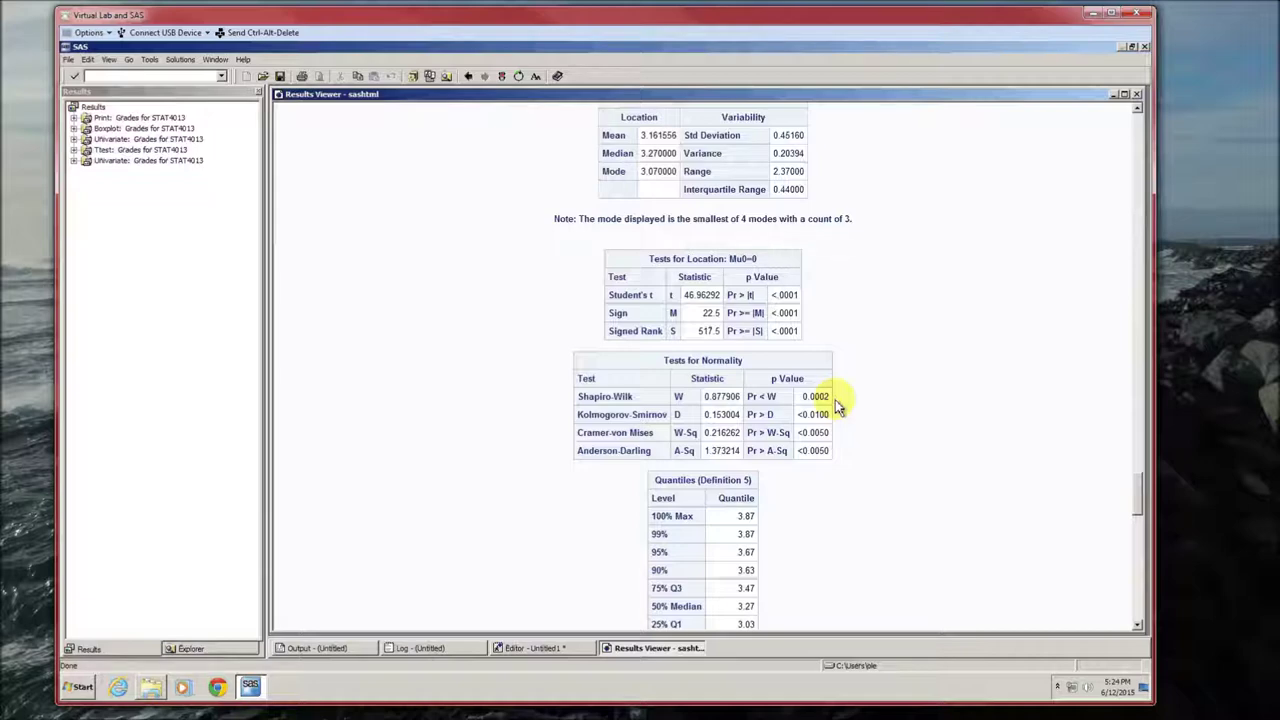
scroll(838, 406, "down", 10)
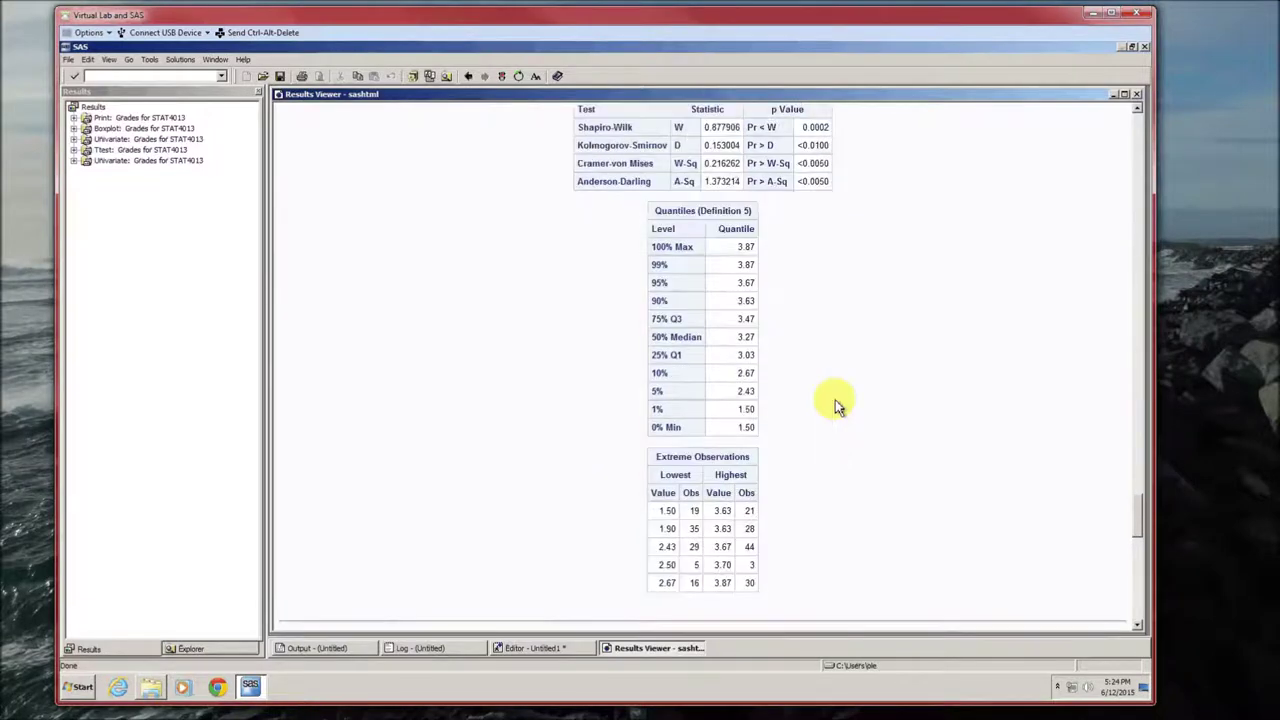
scroll(838, 406, "down", 2)
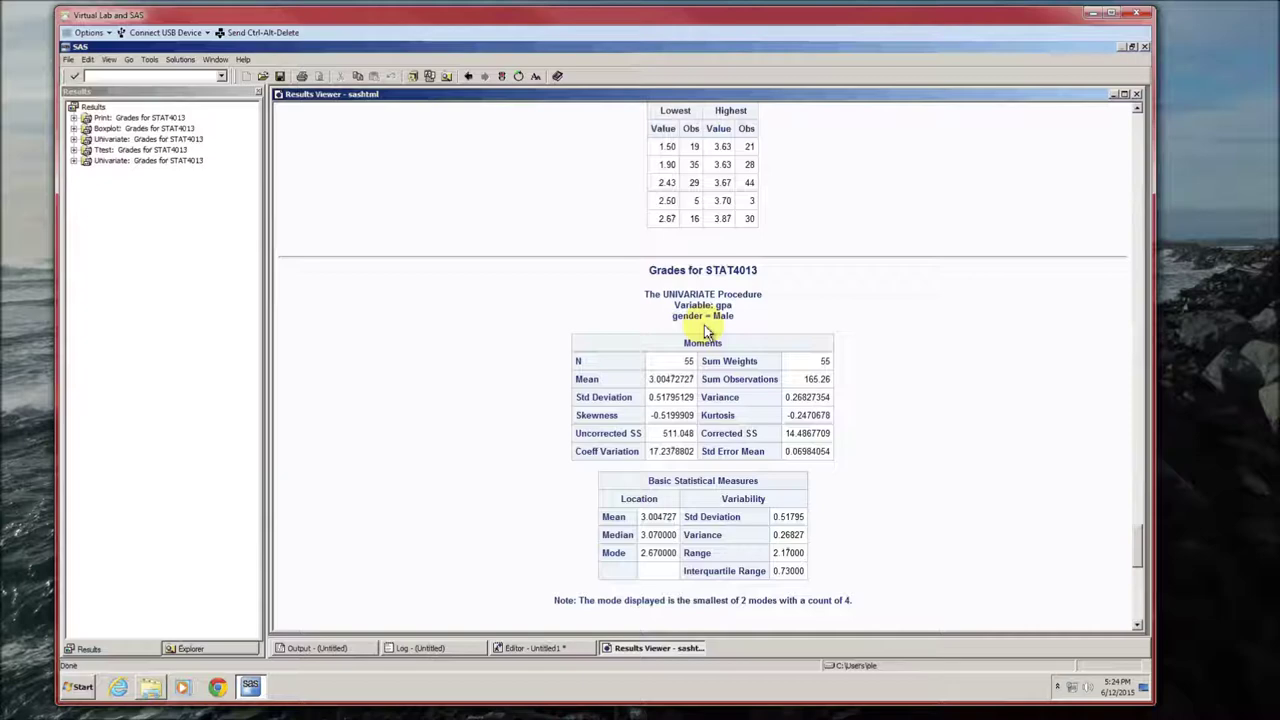
scroll(868, 474, "down", 6)
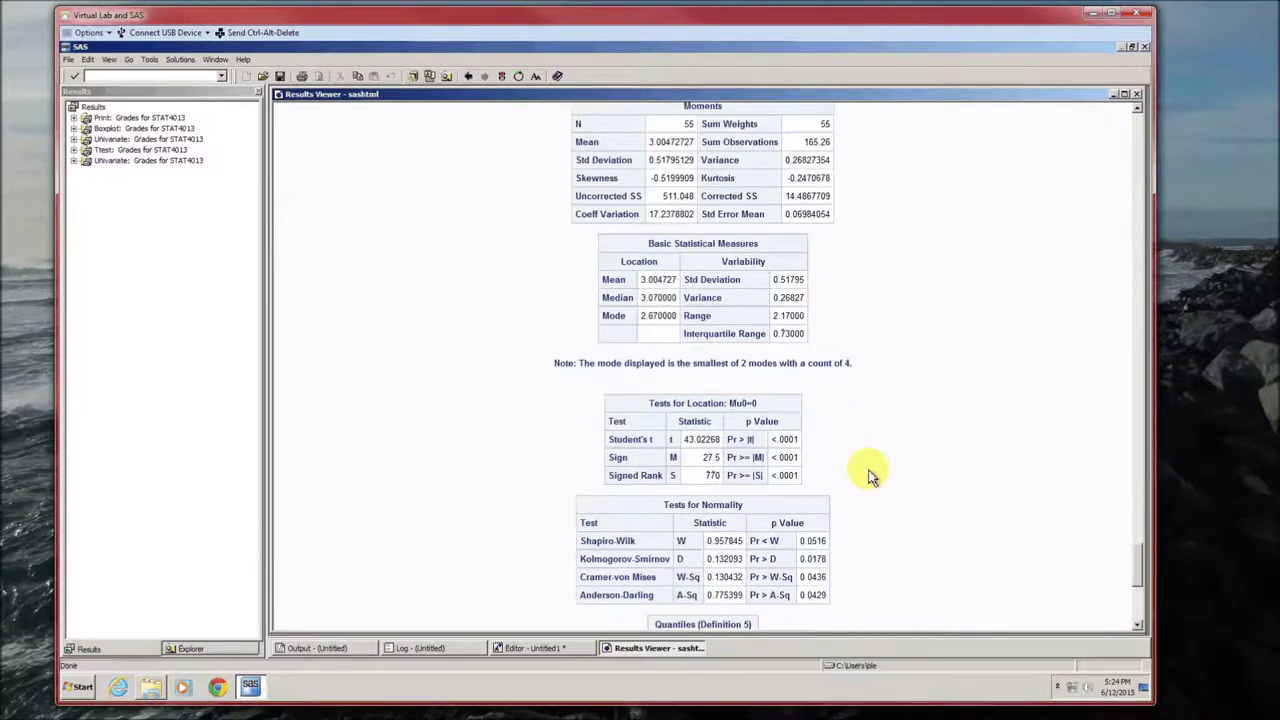
scroll(868, 476, "down", 2)
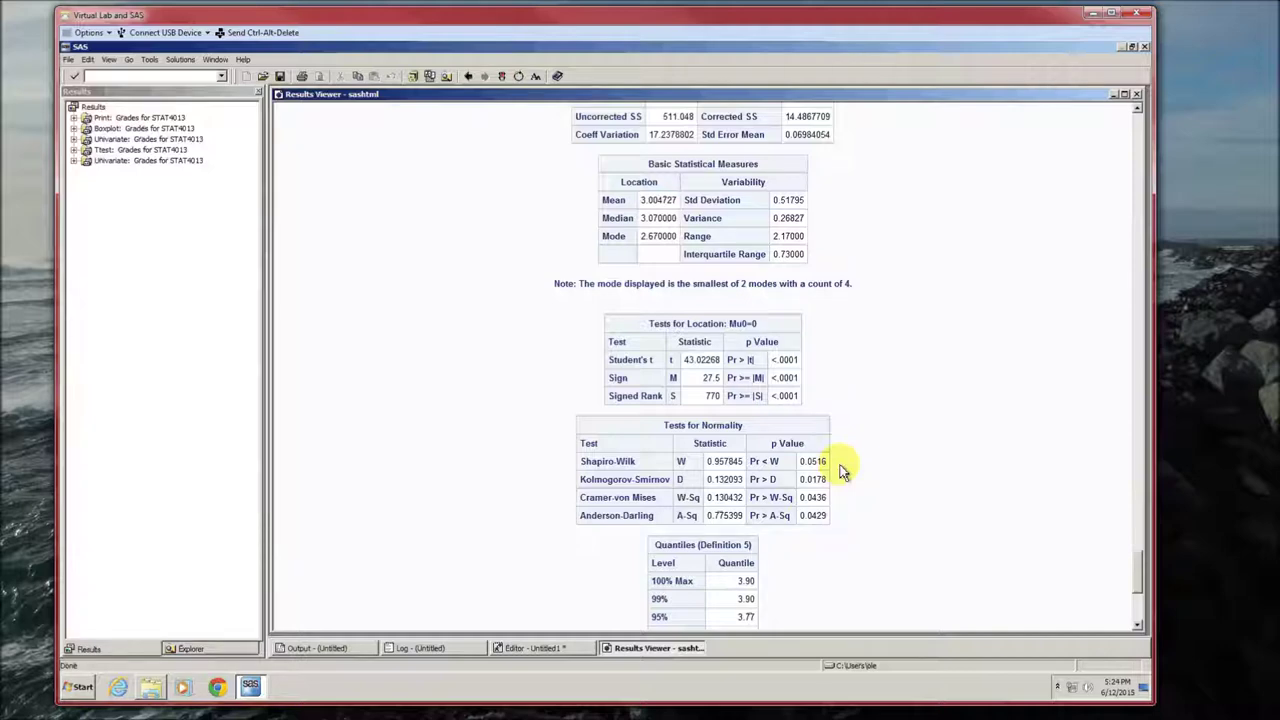
left_click(1137, 95)
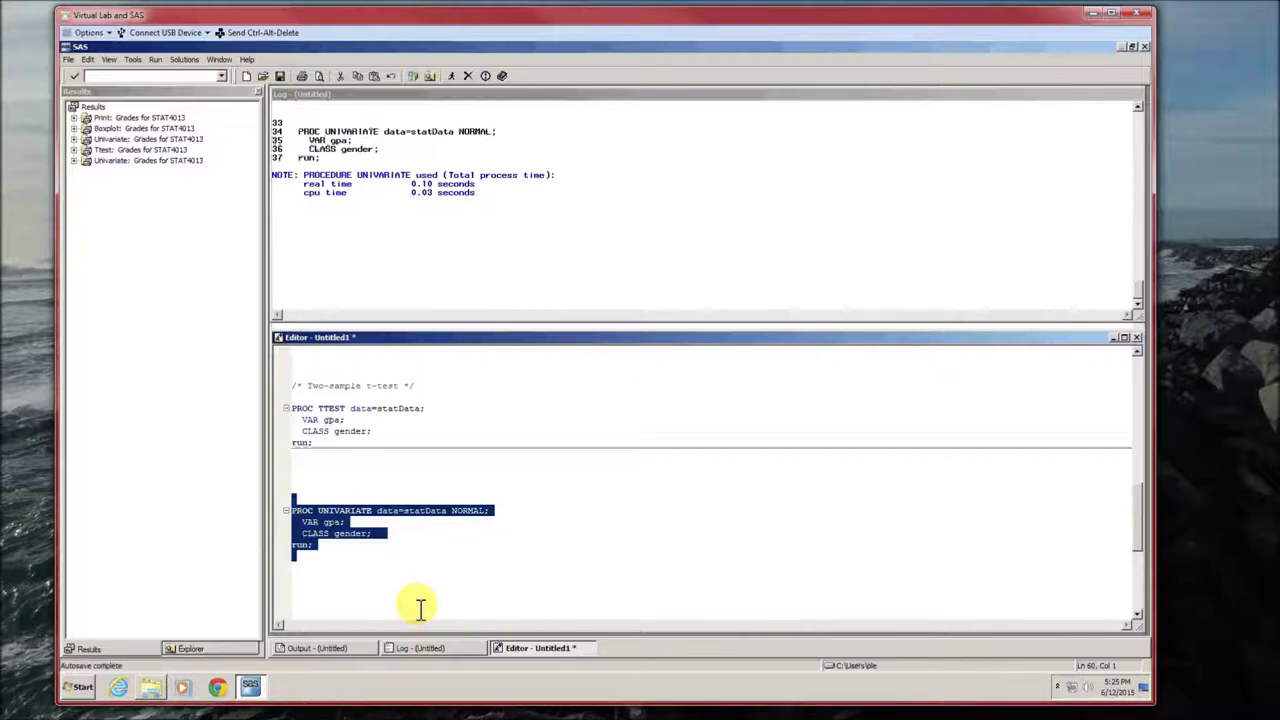
Paste the PROC NPAR1WAY Wilcoxon test of gpa by gender below UNIVARIATE, select it and run it.
left_click(420, 605)
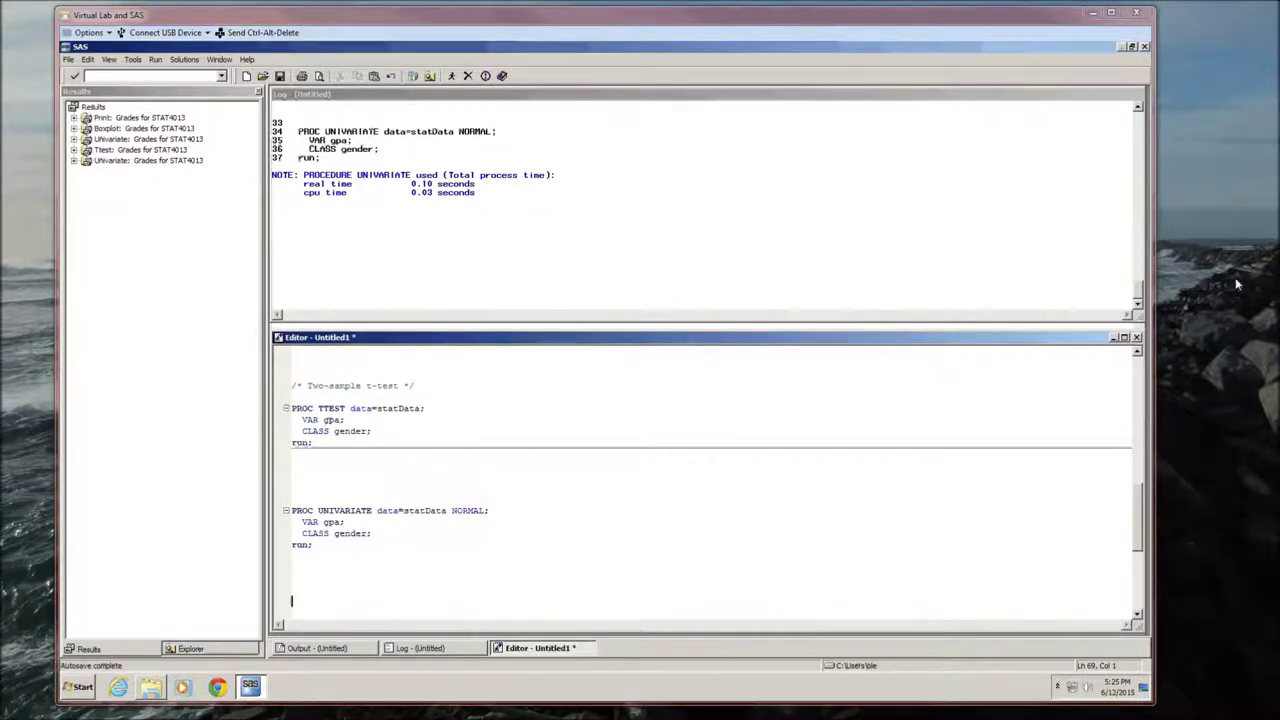
scroll(570, 520, "down", 4)
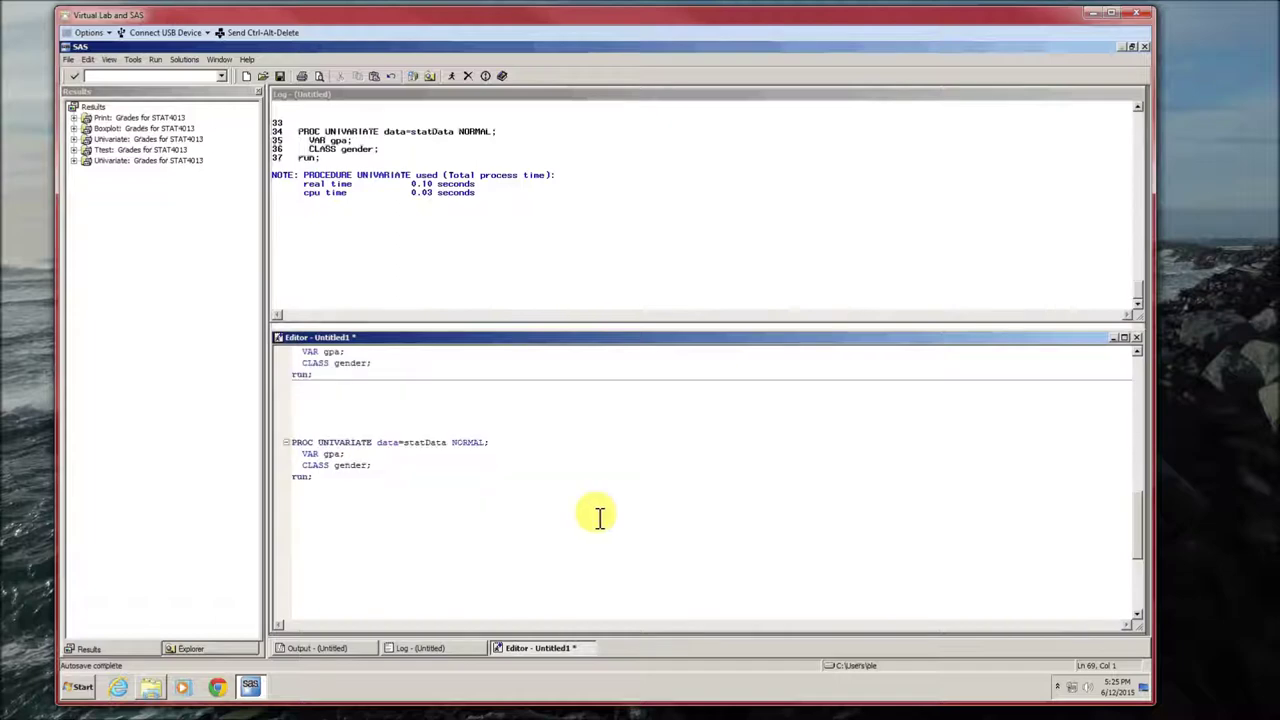
type("/* Mann-Whitney-Wilcoxon test */  PROC NPAR1WAY data=statData wilcoxon;   VAR gpa;   CLASS gender; run;")
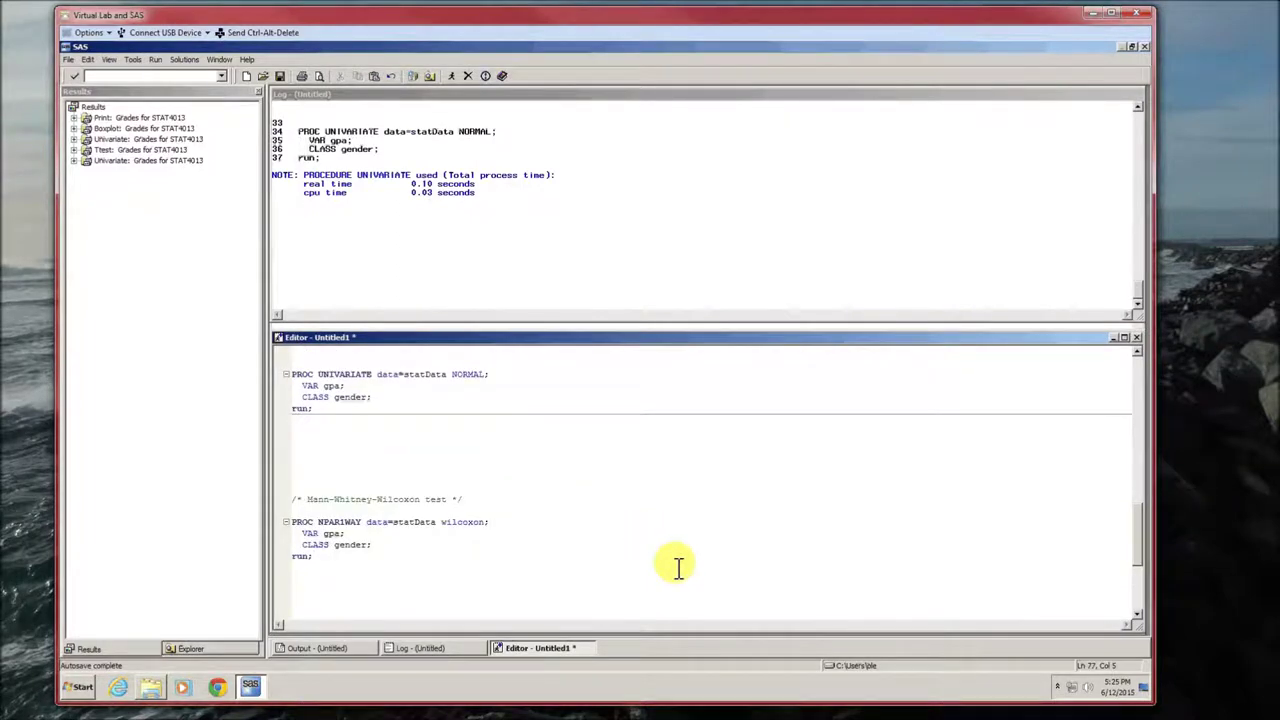
left_click_drag(312, 556, 285, 524)
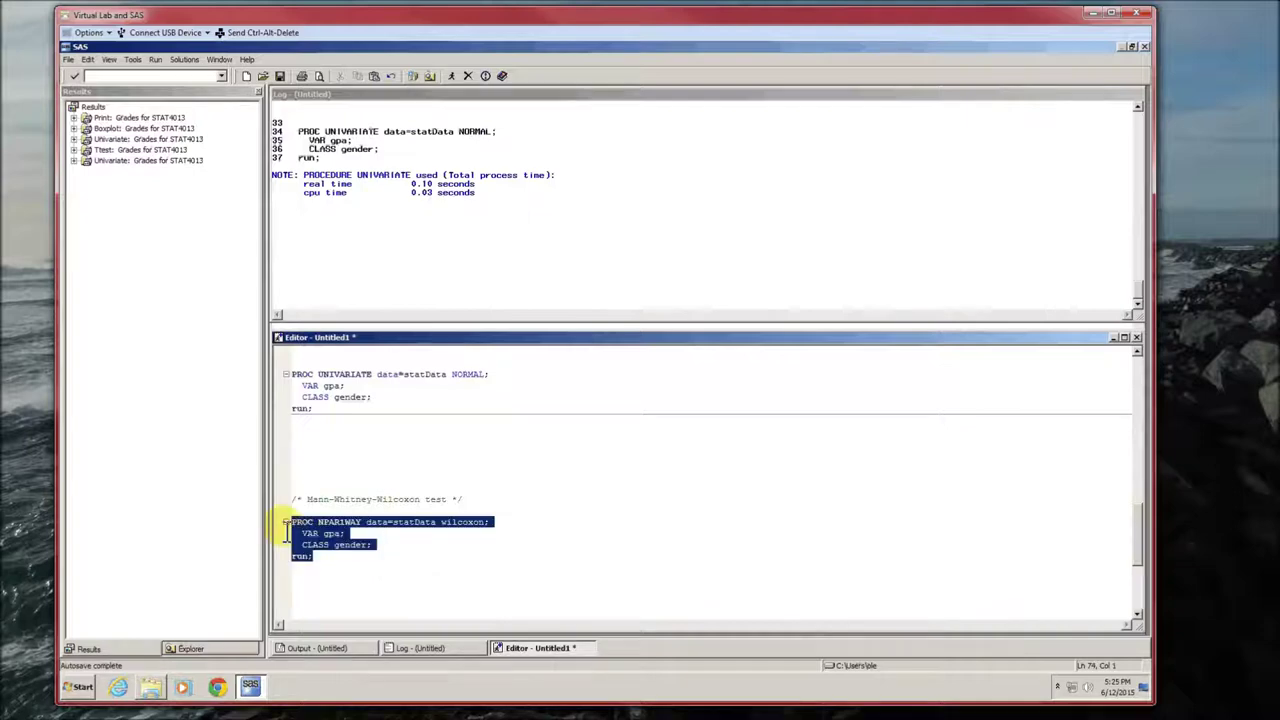
scroll(594, 534, "down", 3)
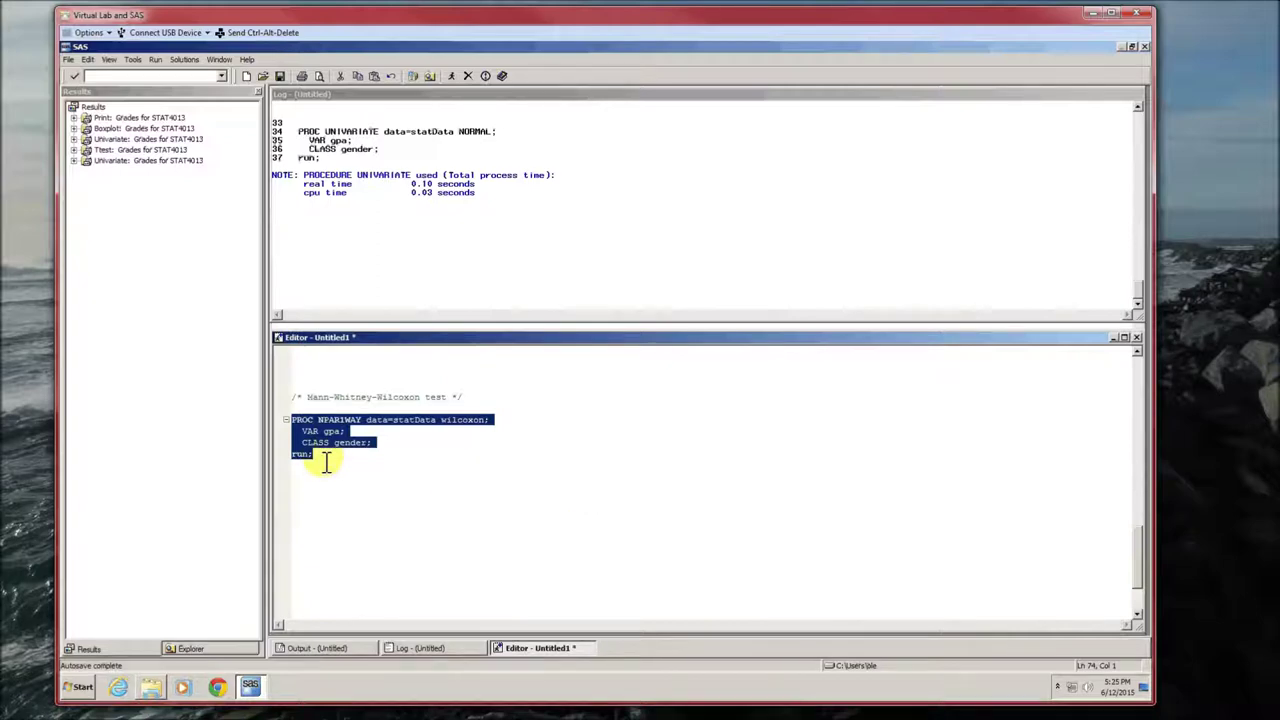
key("F8")
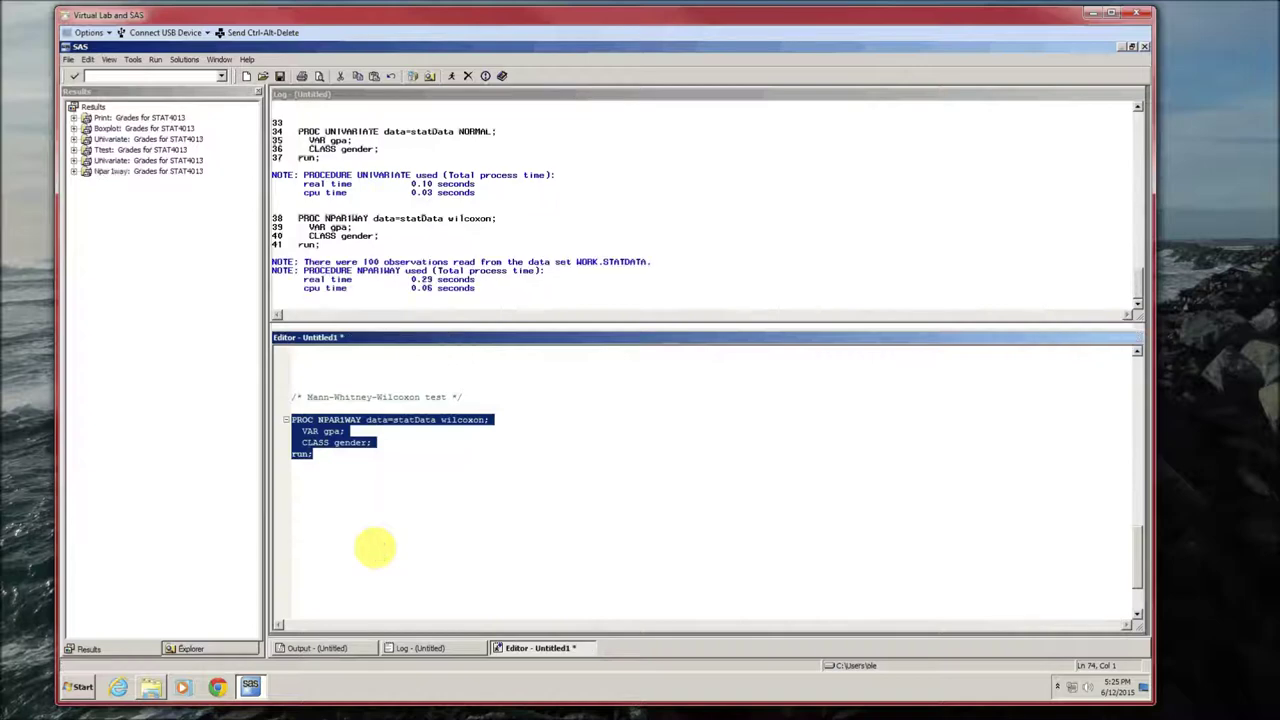
scroll(407, 430, "up", 5)
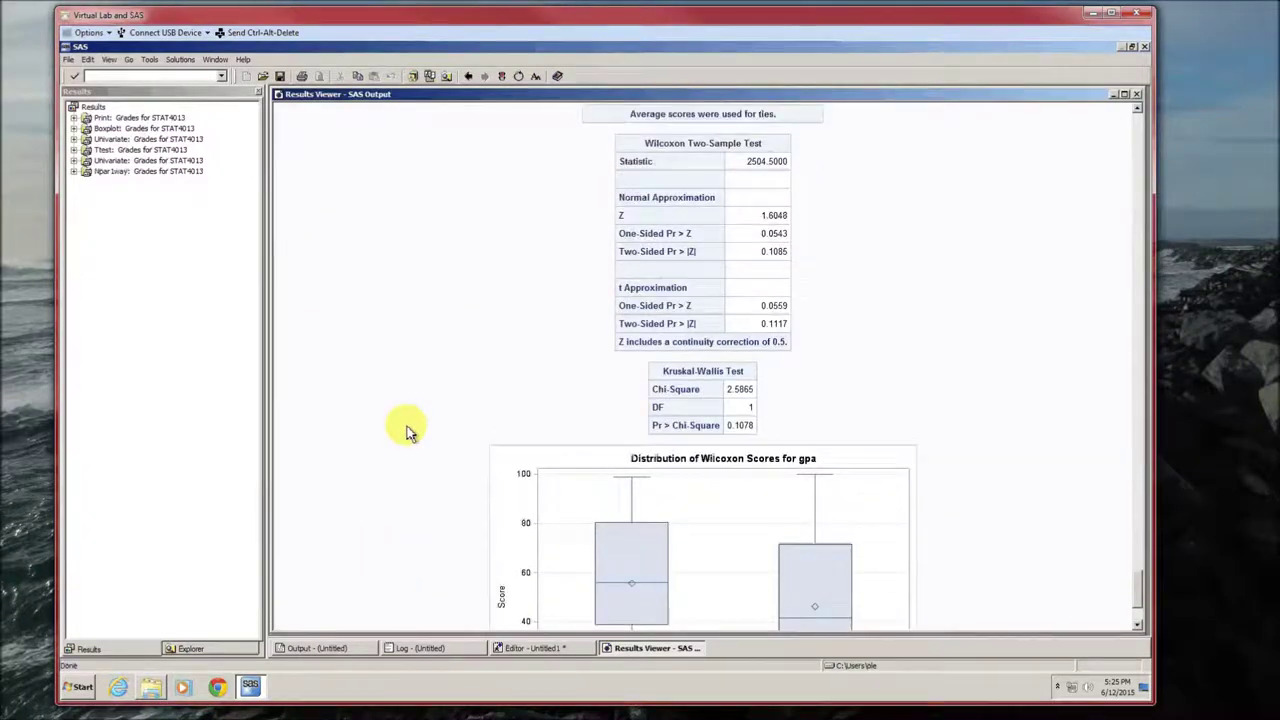
scroll(407, 430, "up", 3)
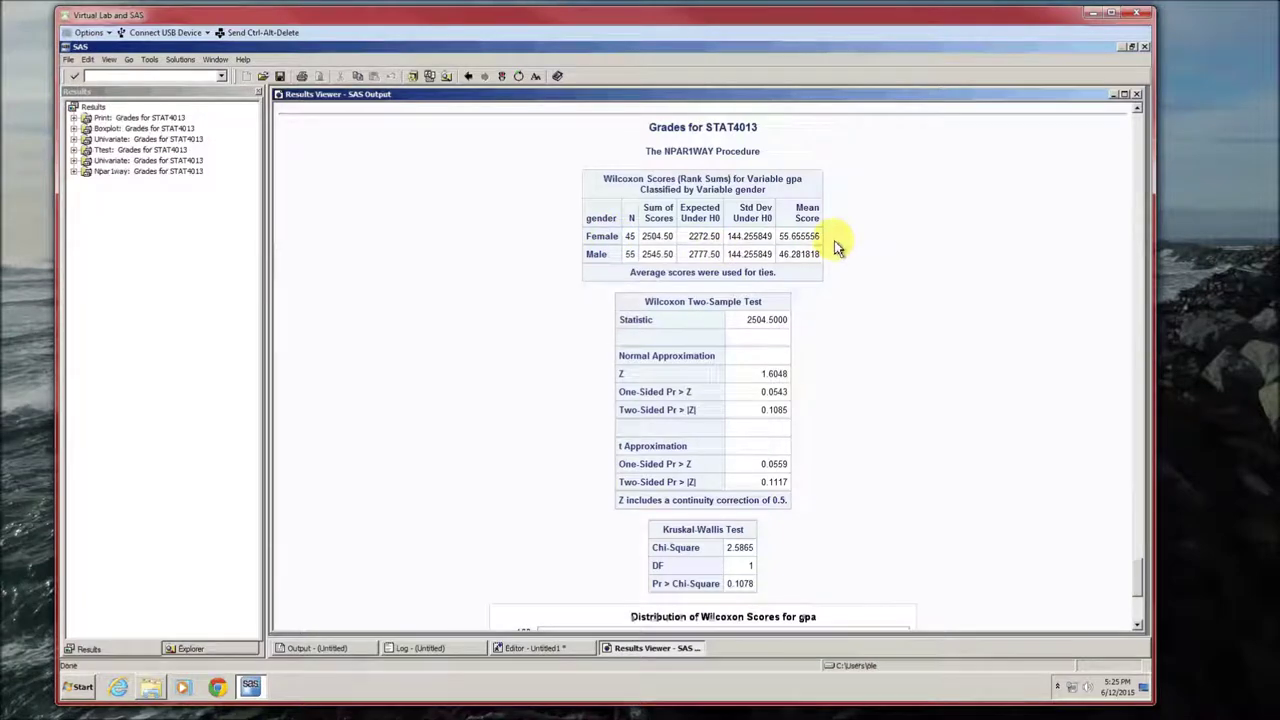
scroll(838, 248, "down", 2)
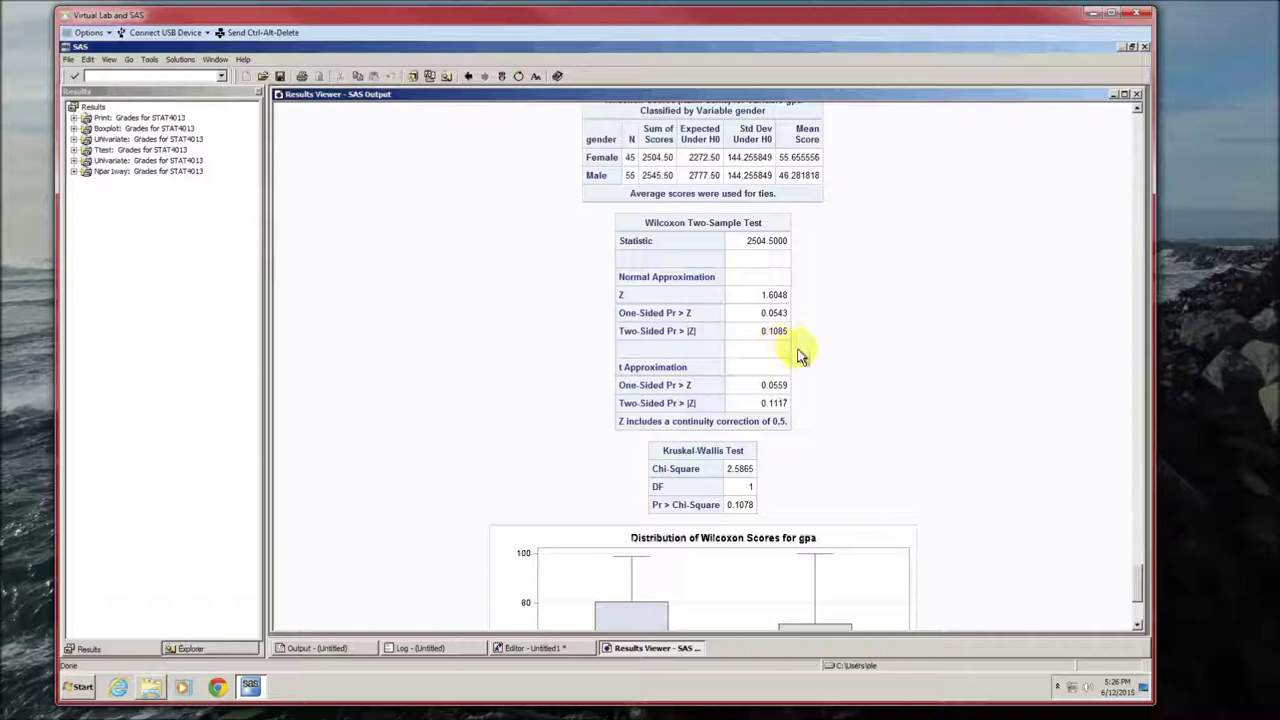
Scroll to the Distribution of Wilcoxon Scores for gpa box plot, then close the results.
scroll(975, 398, "down", 2)
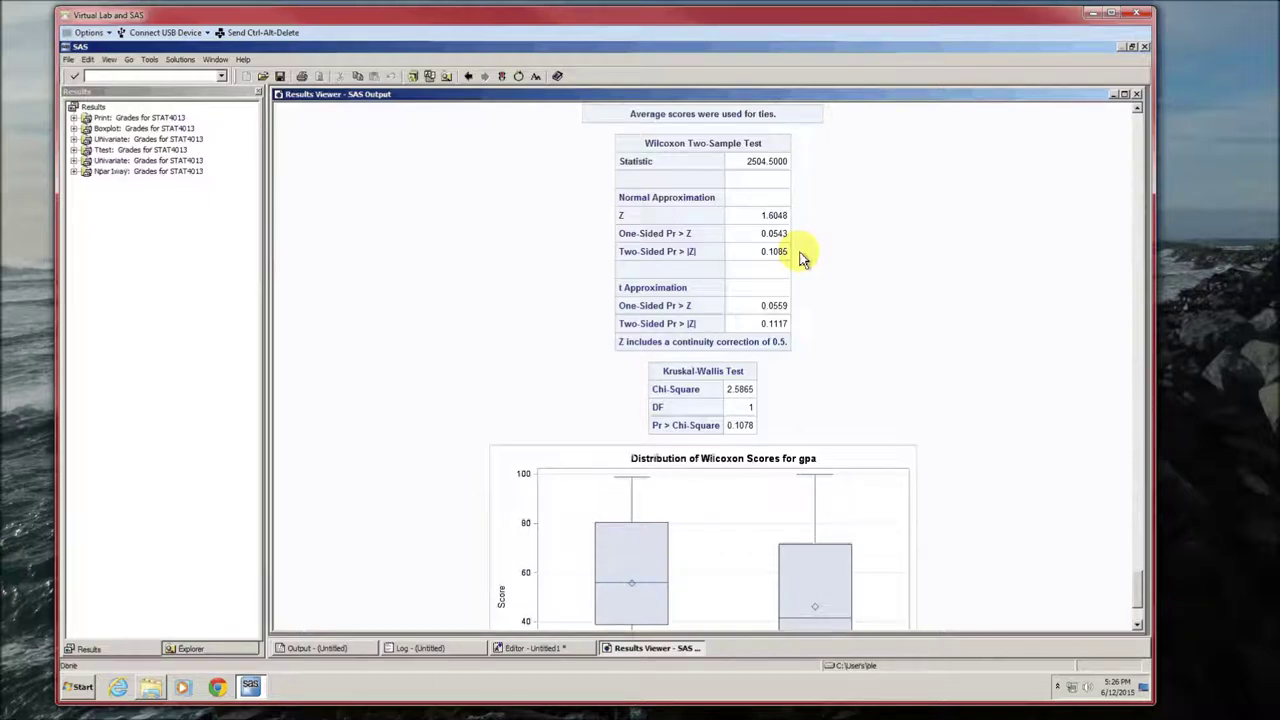
scroll(837, 294, "down", 3)
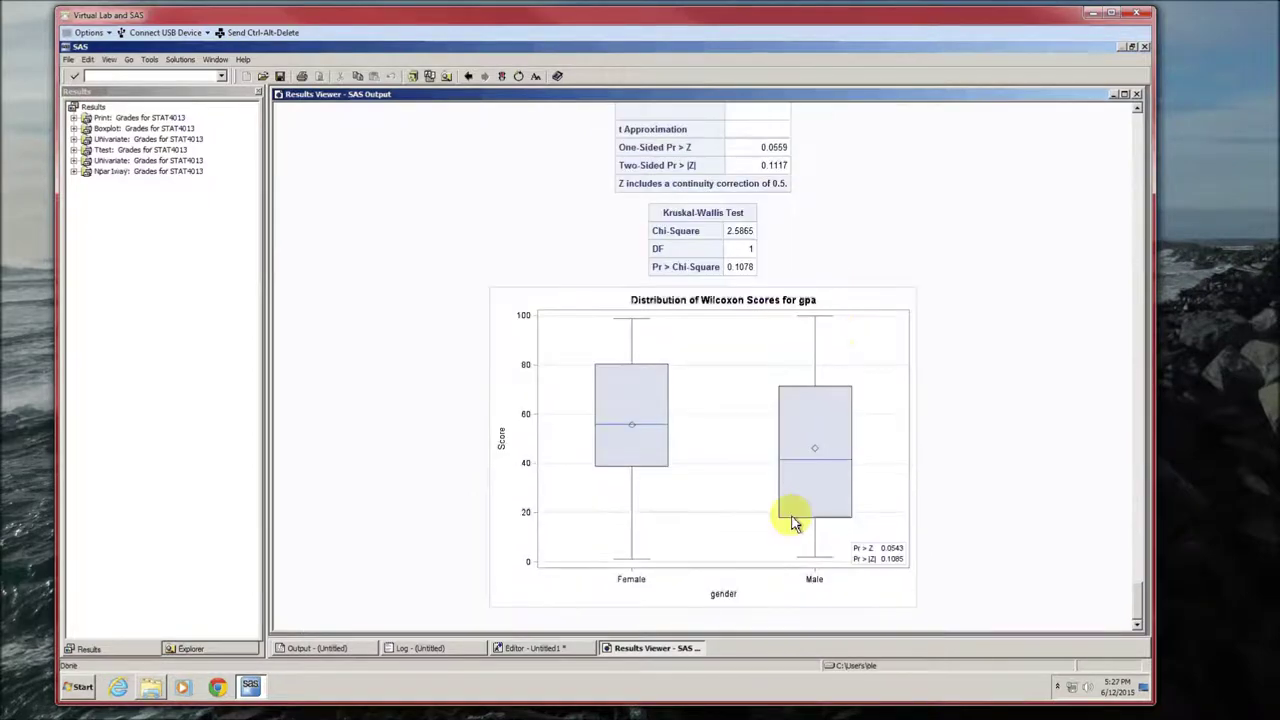
left_click(1137, 96)
Paste the PROC GCHART VBAR gender / group=gotPass bar chart block below the Wilcoxon code.
left_click(500, 500)
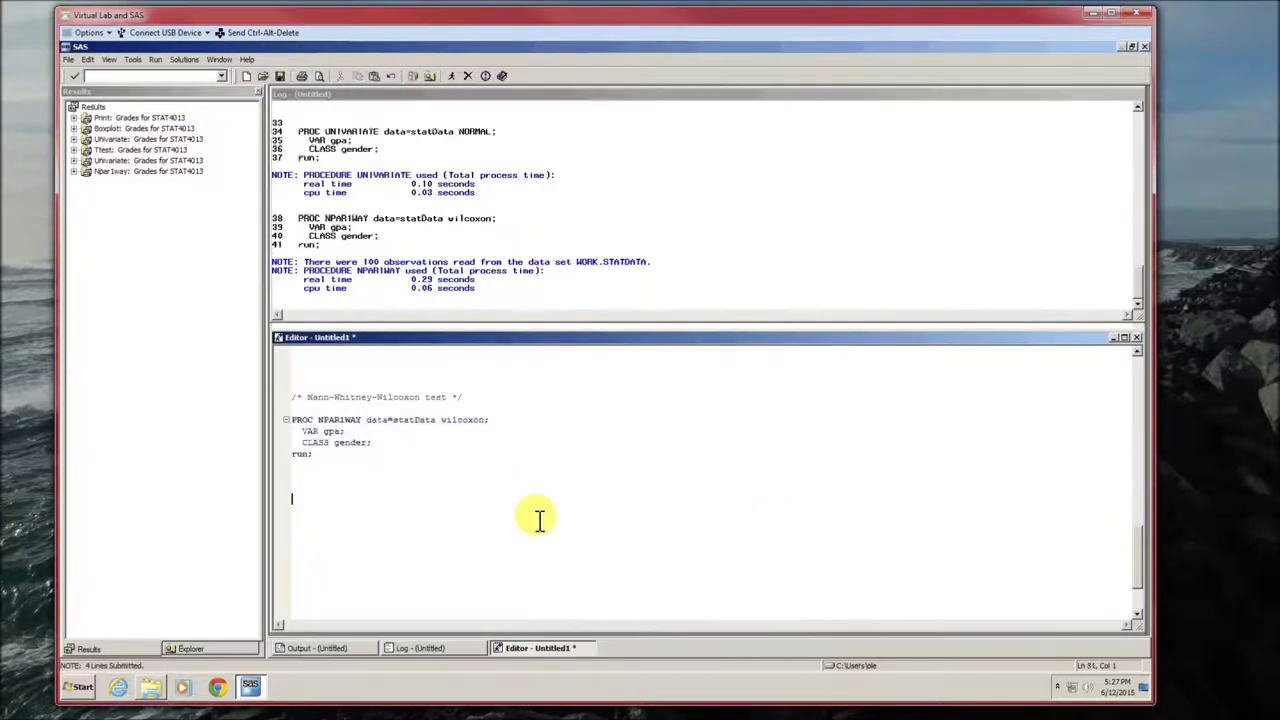
scroll(538, 518, "up", 5)
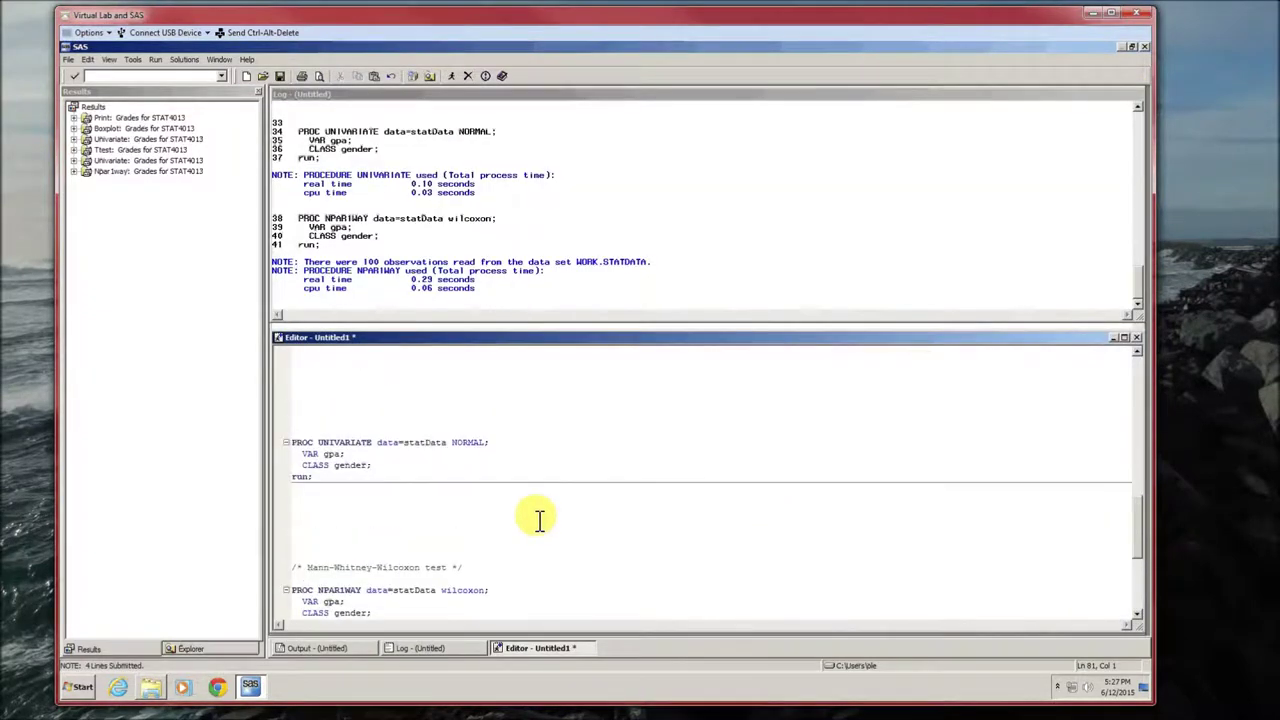
scroll(538, 518, "up", 2)
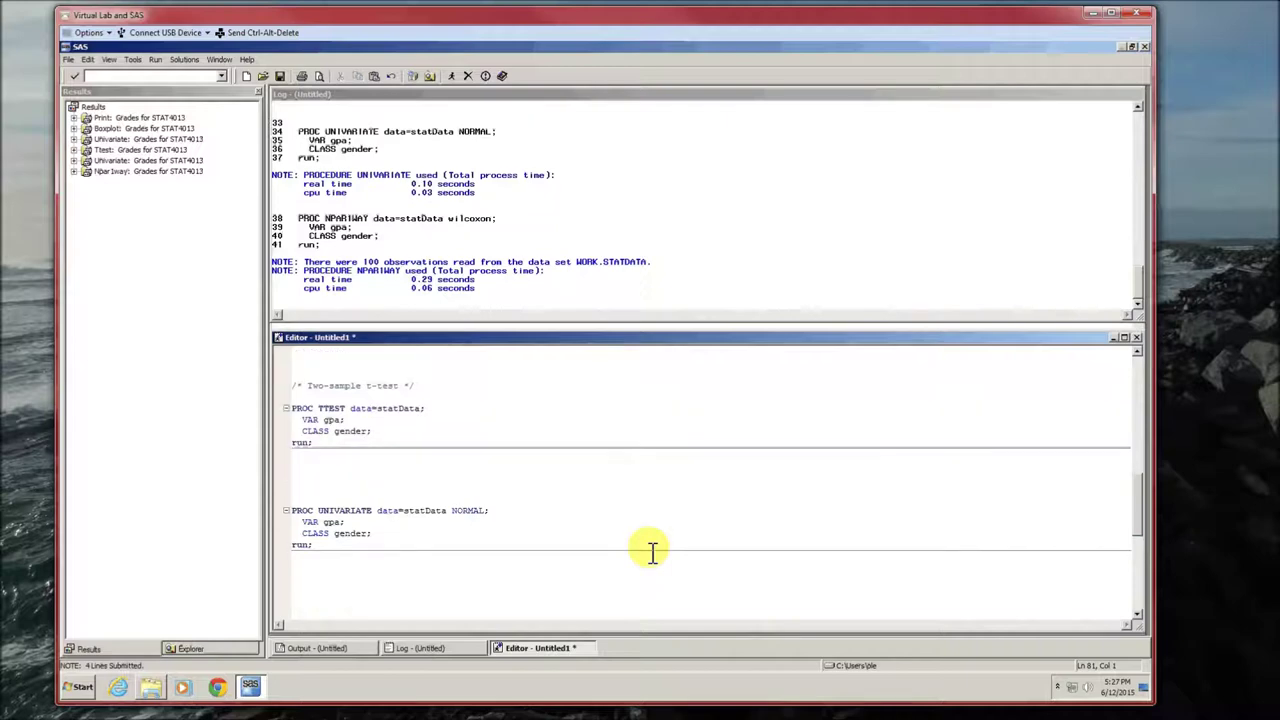
scroll(651, 550, "down", 8)
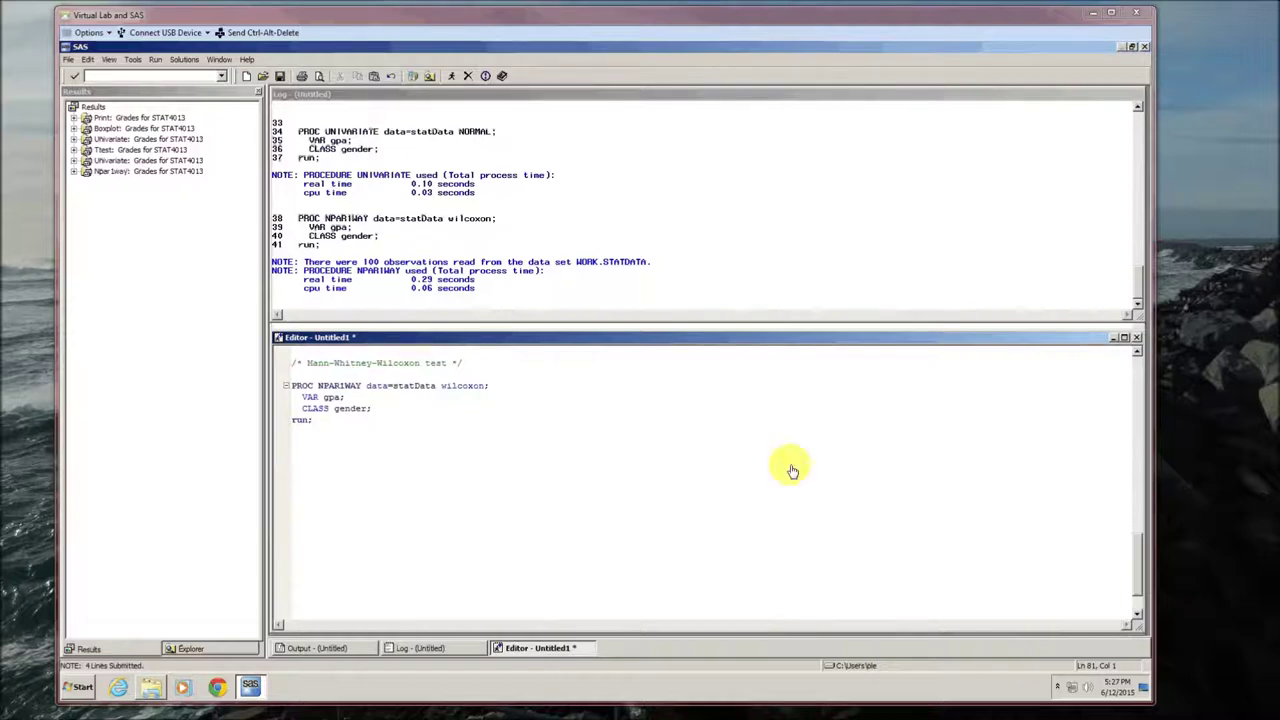
left_click(343, 496)
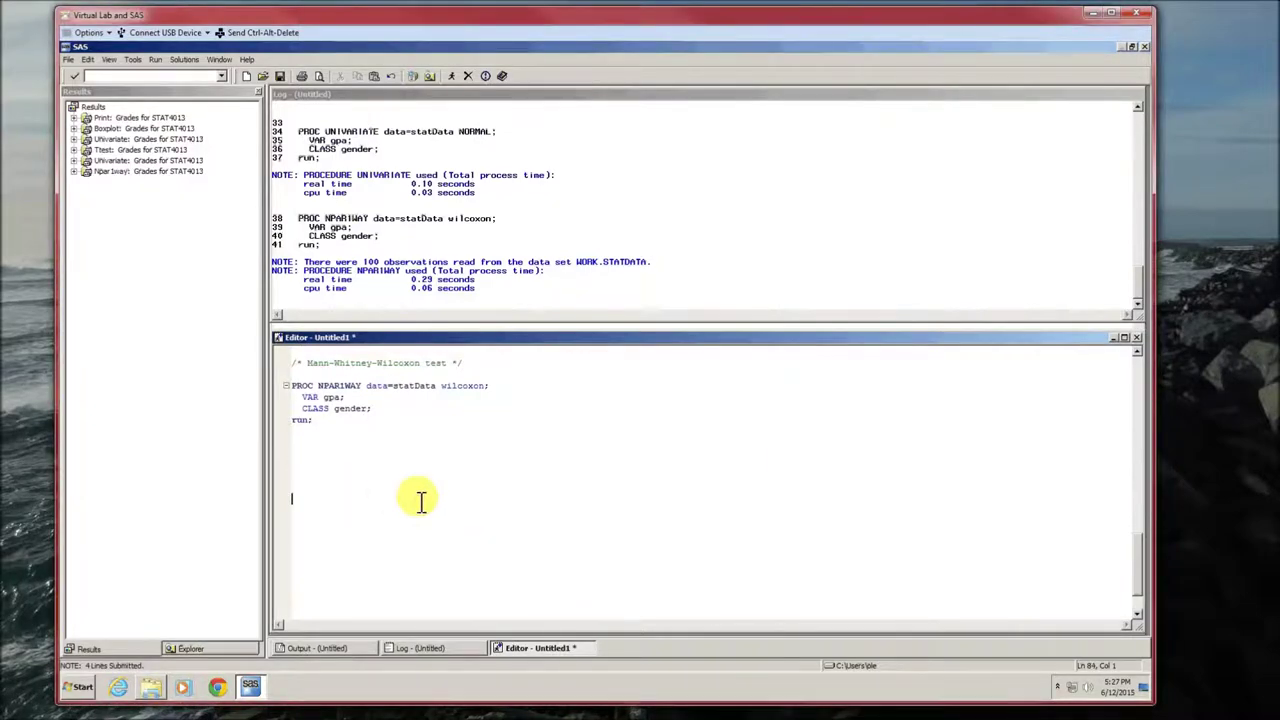
scroll(580, 506, "down", 2)
scroll(606, 506, "up", 1)
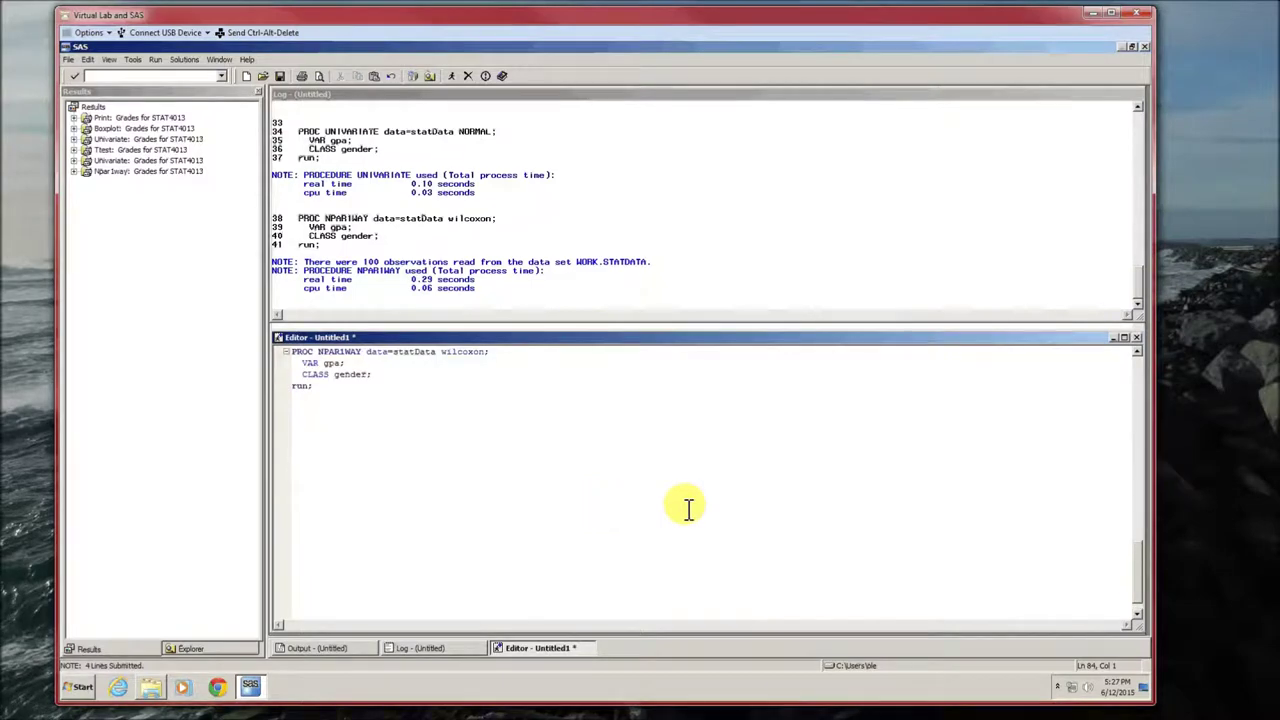
type("/* A Two-way graphic */  PROC GCHART data=statData;   VBAR gender / nostats group=gotPass gspace=10 space=0; run;")
Select and run the PROC GCHART block, view the pass/fail bar chart, then close it.
scroll(688, 508, "down", 3)
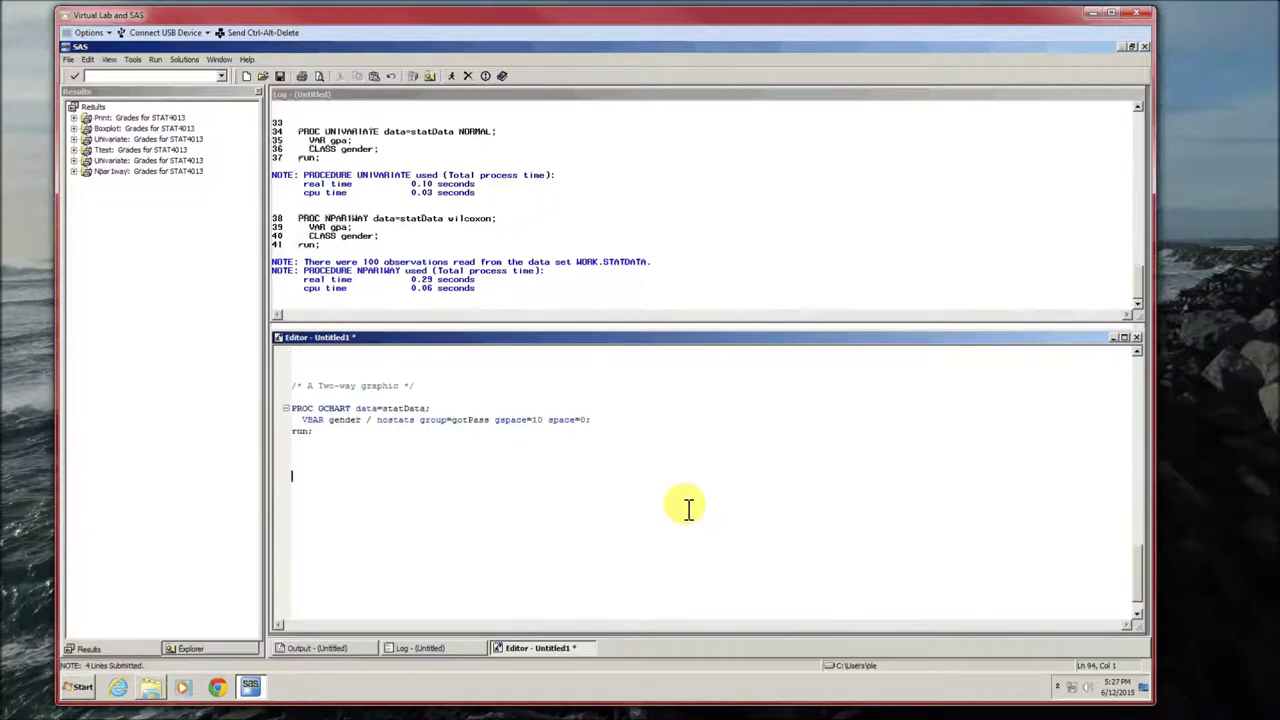
left_click_drag(329, 437, 277, 415)
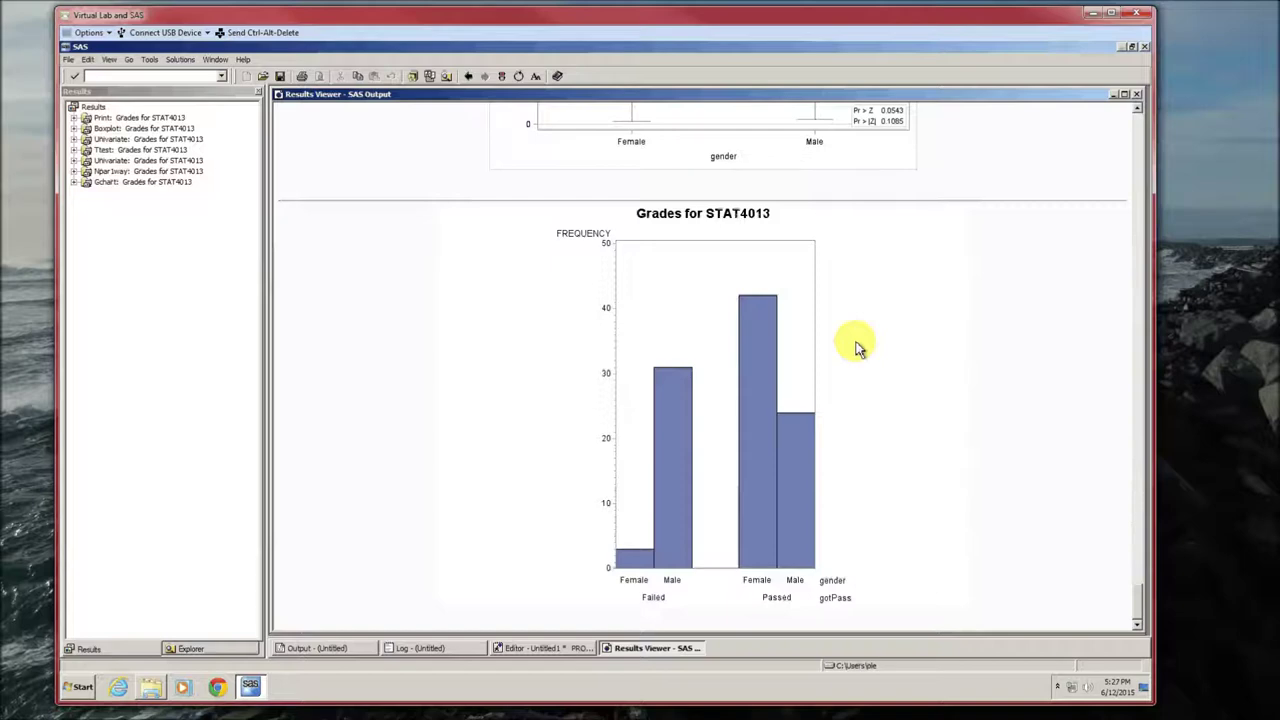
left_click(1137, 95)
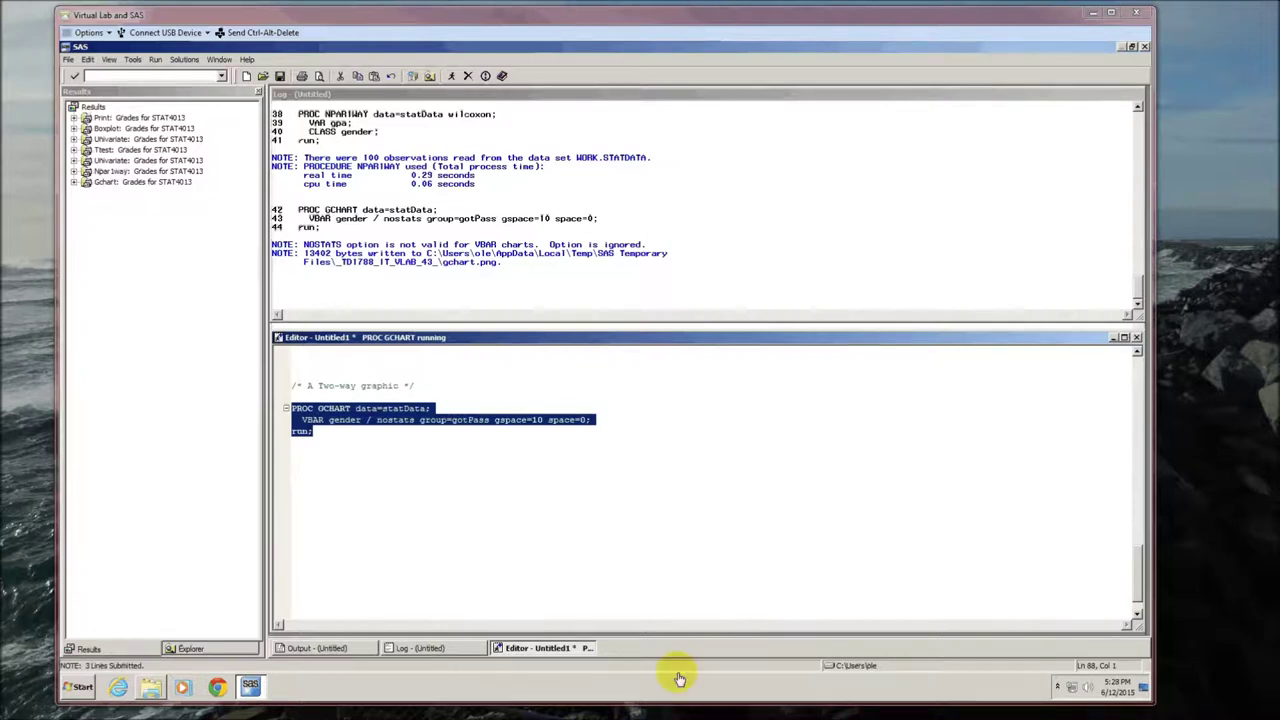
Paste the PROC FREQ TABLES gender*gotPass / chisq block, check its terms, and select it.
left_click(437, 517)
scroll(449, 511, "down", 1)
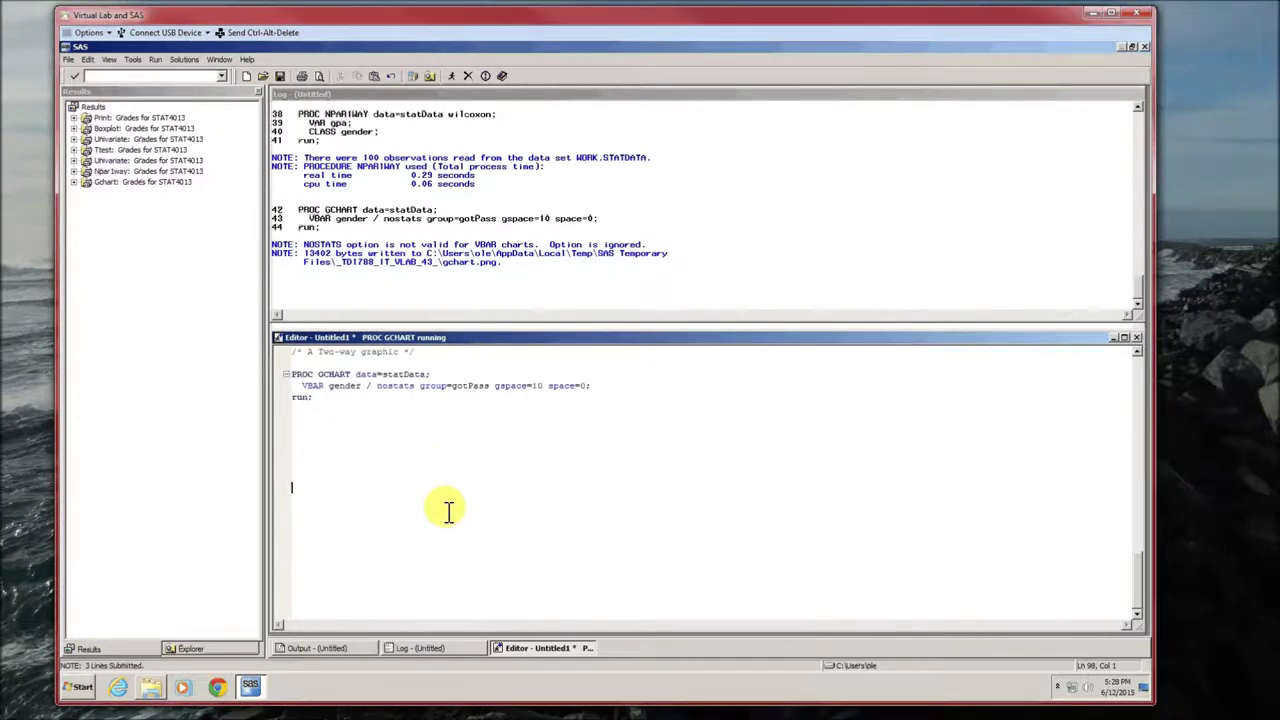
type("PROC FREQ data=statData;  TABLES gender*gotPass / chisq; run;")
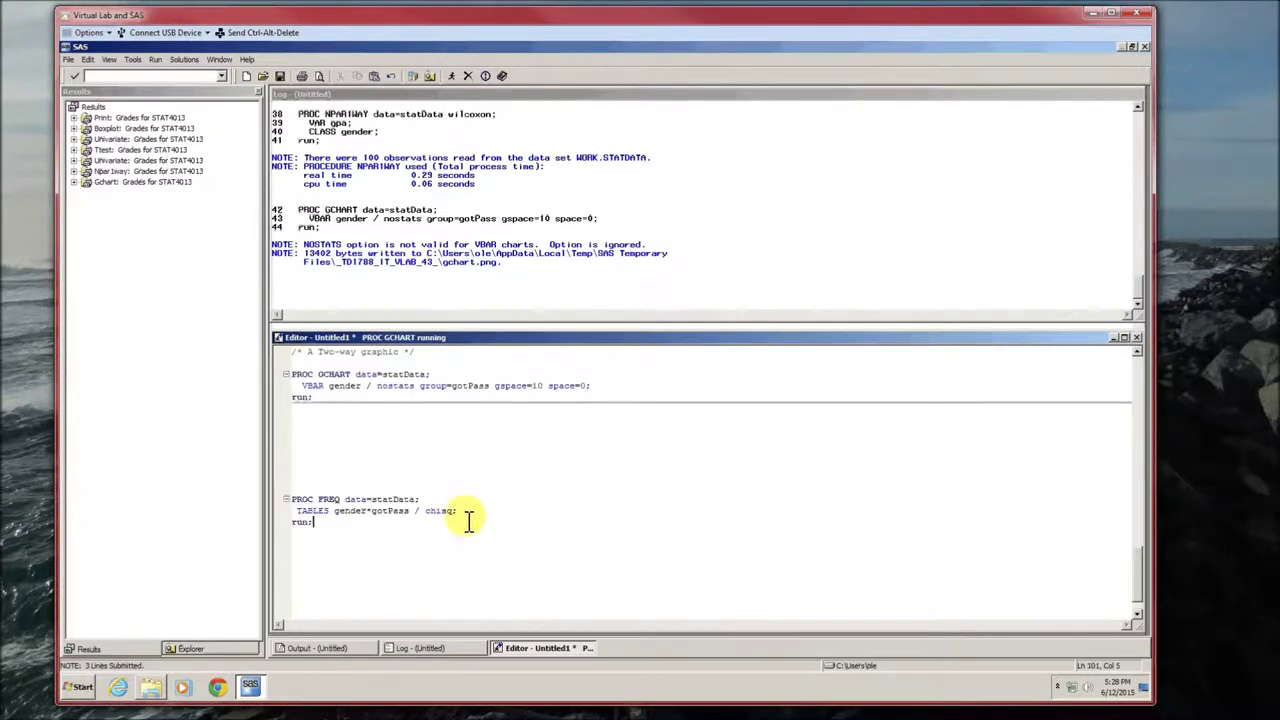
left_click(353, 514)
double_click(356, 514)
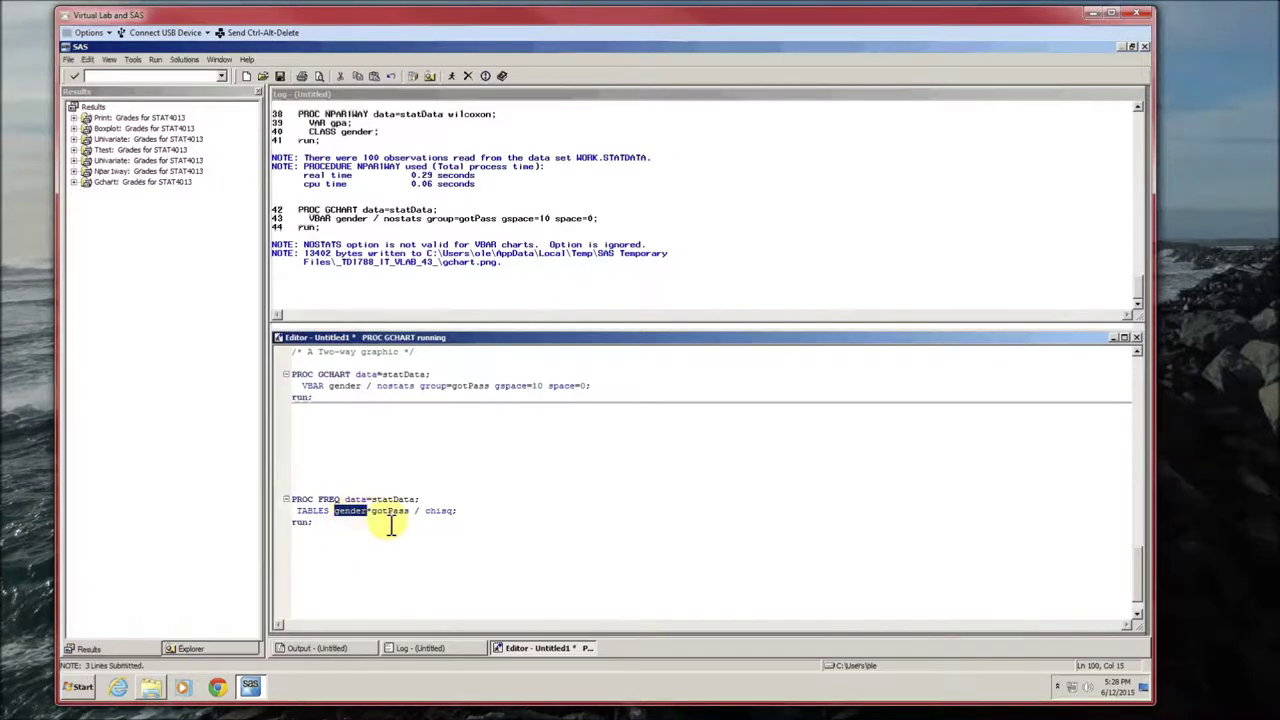
double_click(387, 512)
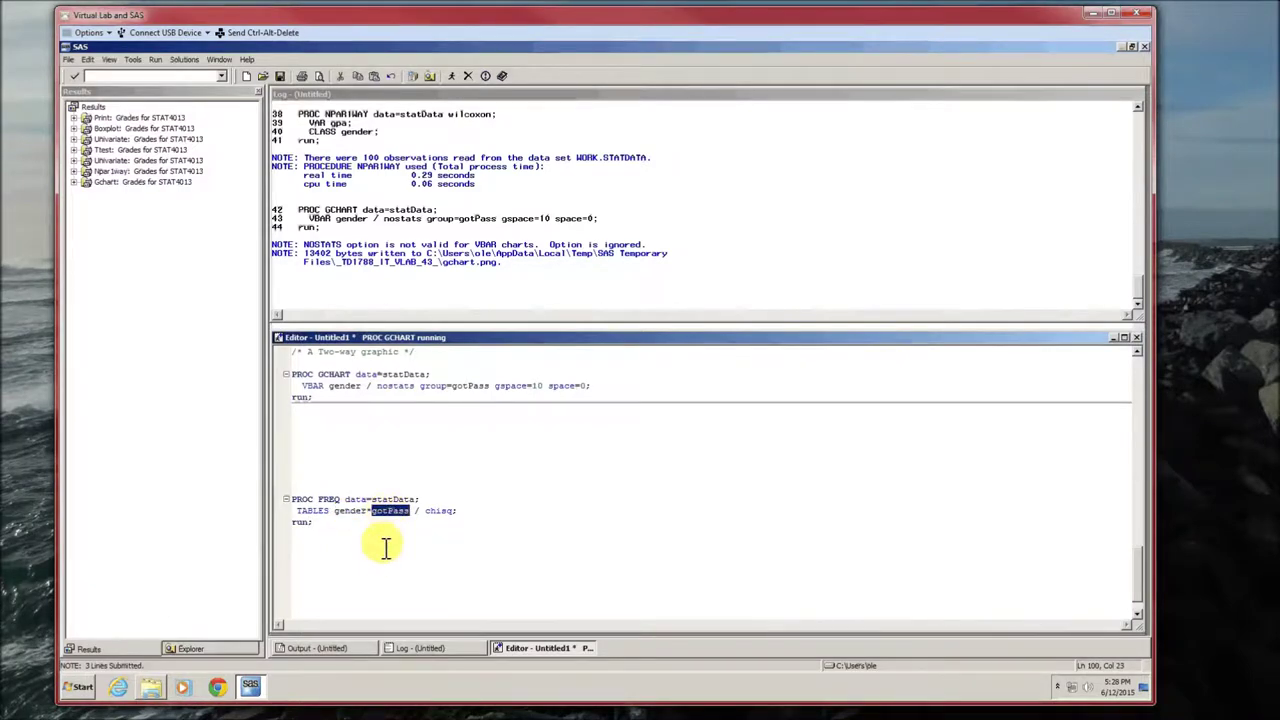
left_click(391, 531)
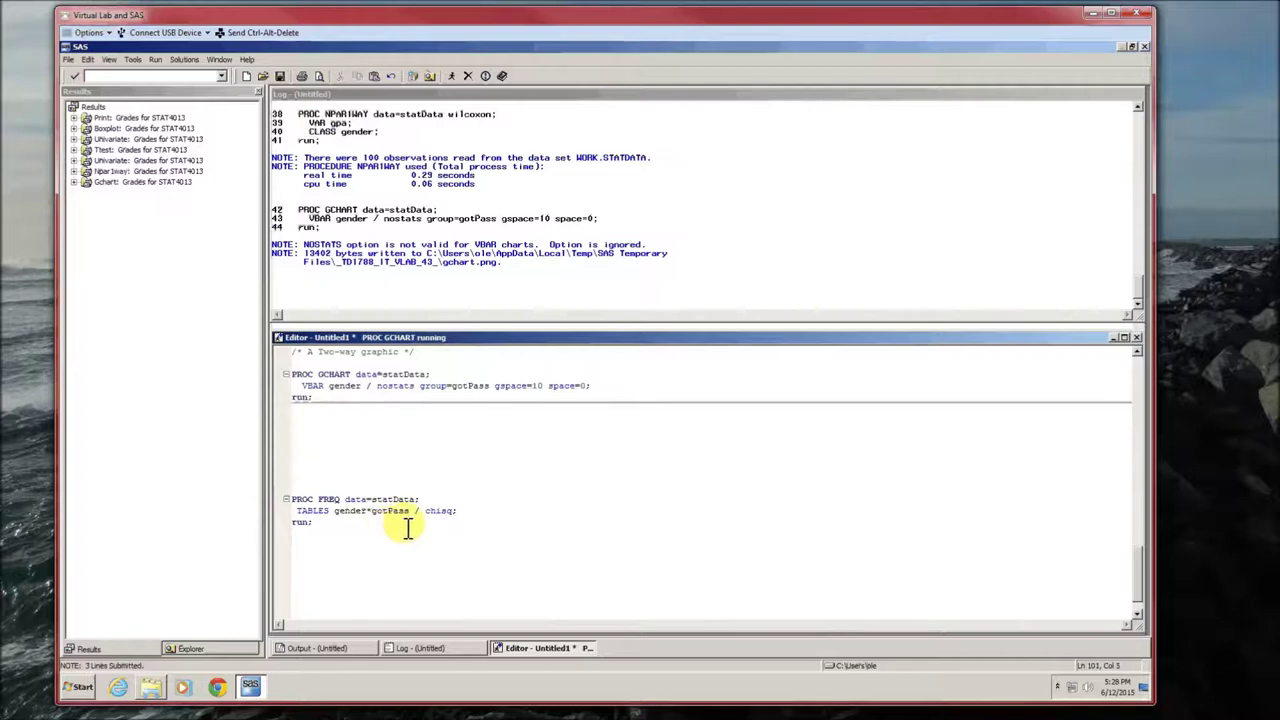
double_click(440, 512)
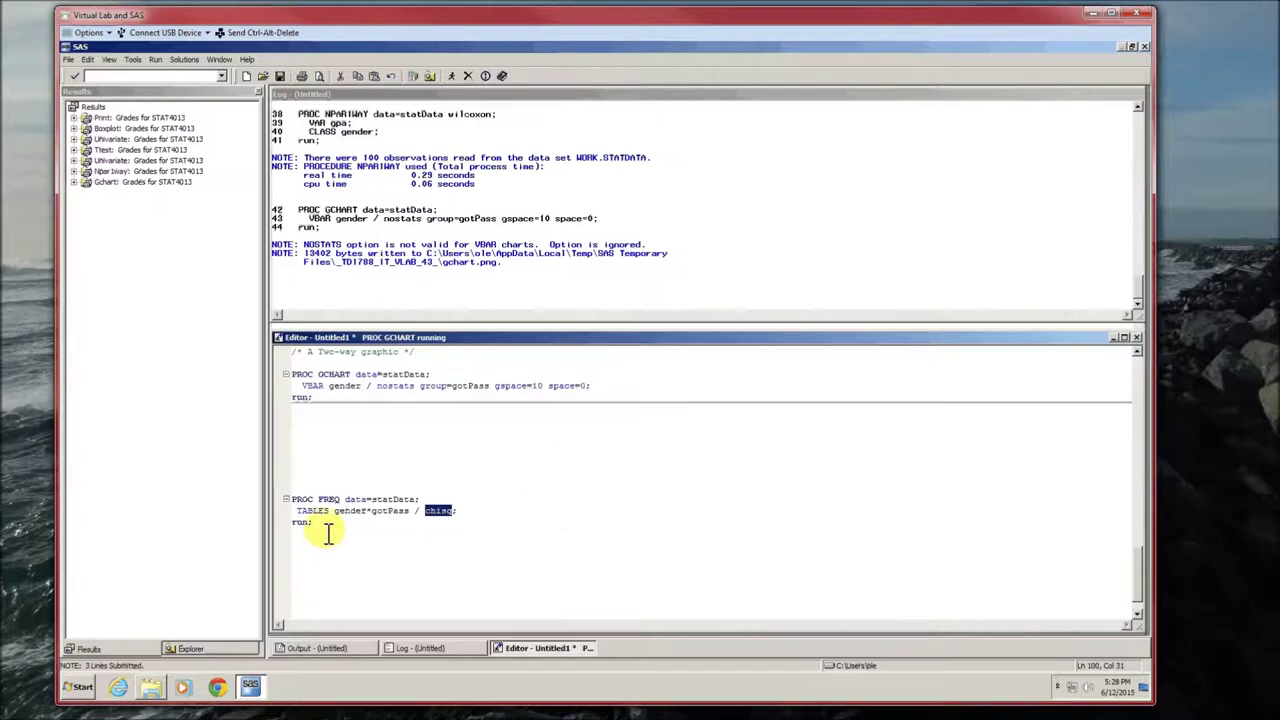
left_click_drag(326, 529, 345, 487)
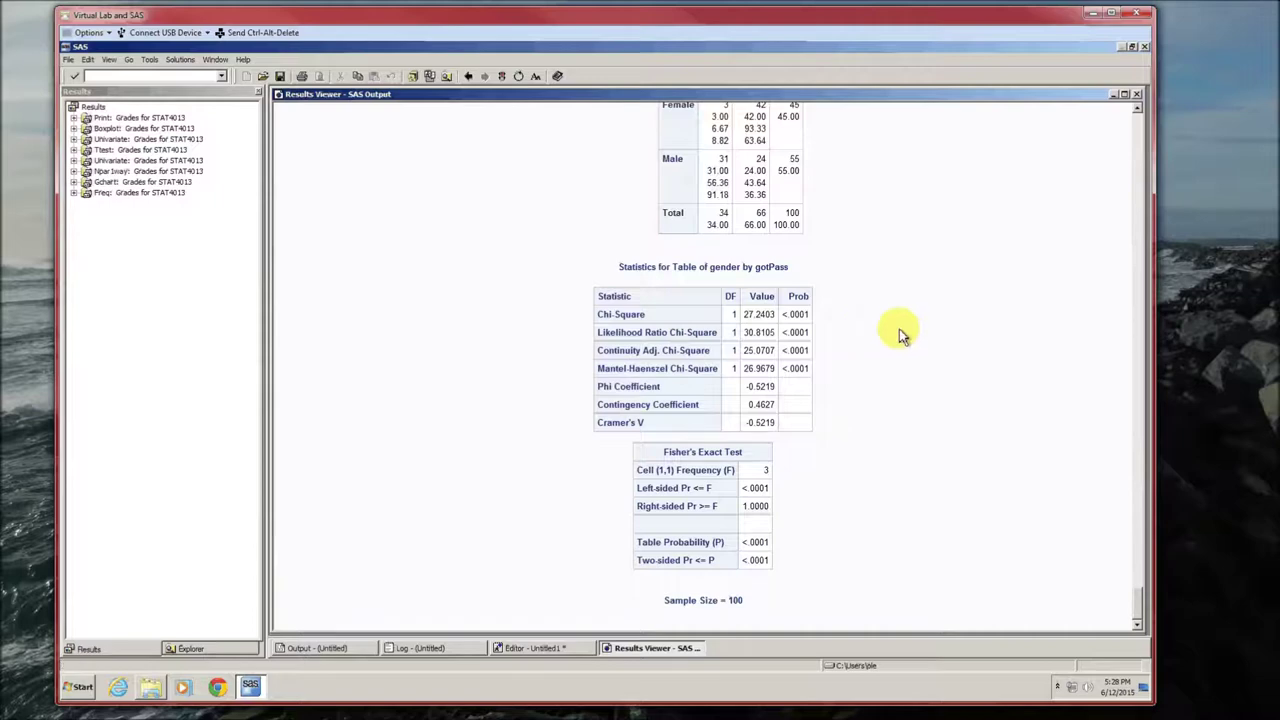
scroll(900, 348, "up", 2)
scroll(900, 346, "up", 1)
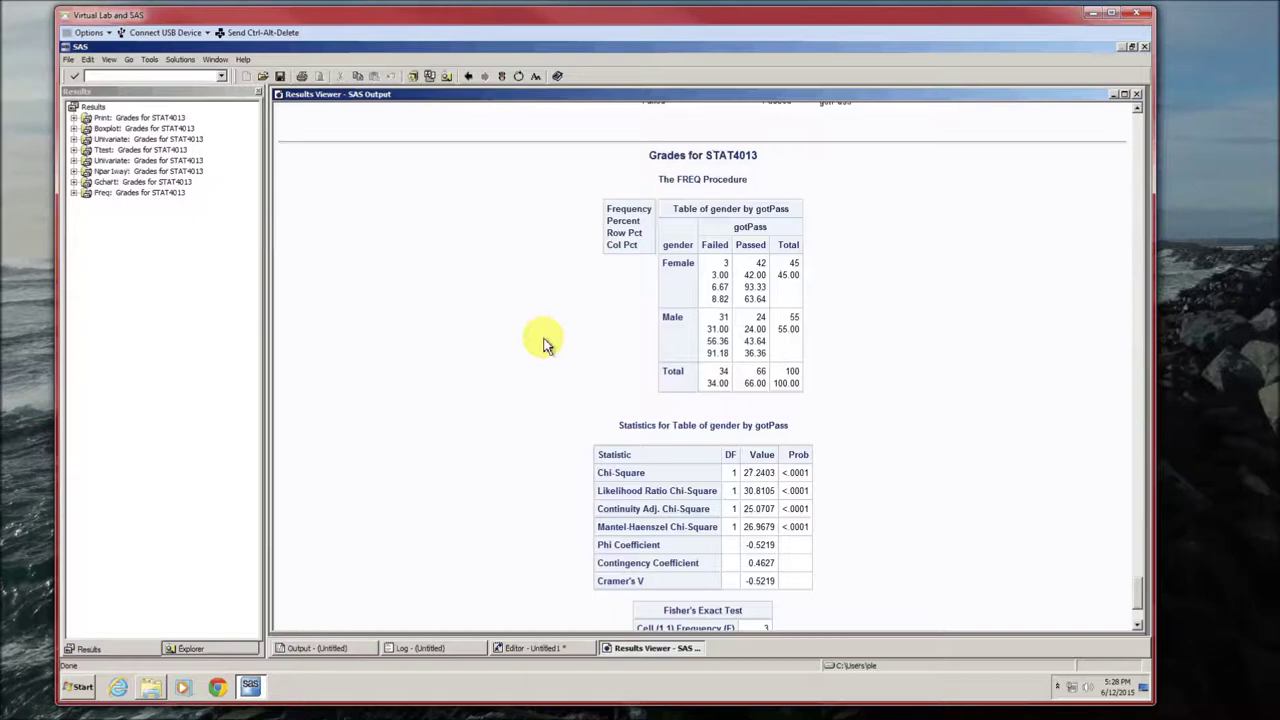
scroll(543, 343, "down", 3)
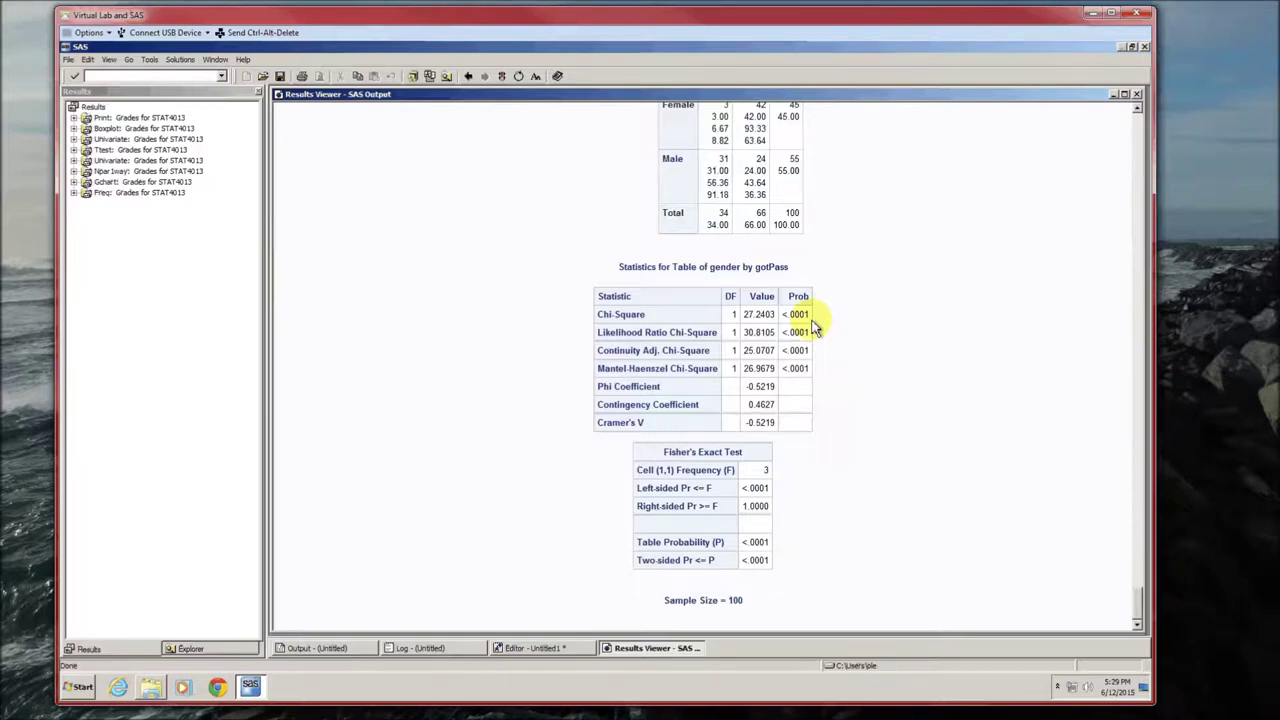
Scroll up through the chi-square output, then close the results to return to the editor.
scroll(820, 392, "up", 3)
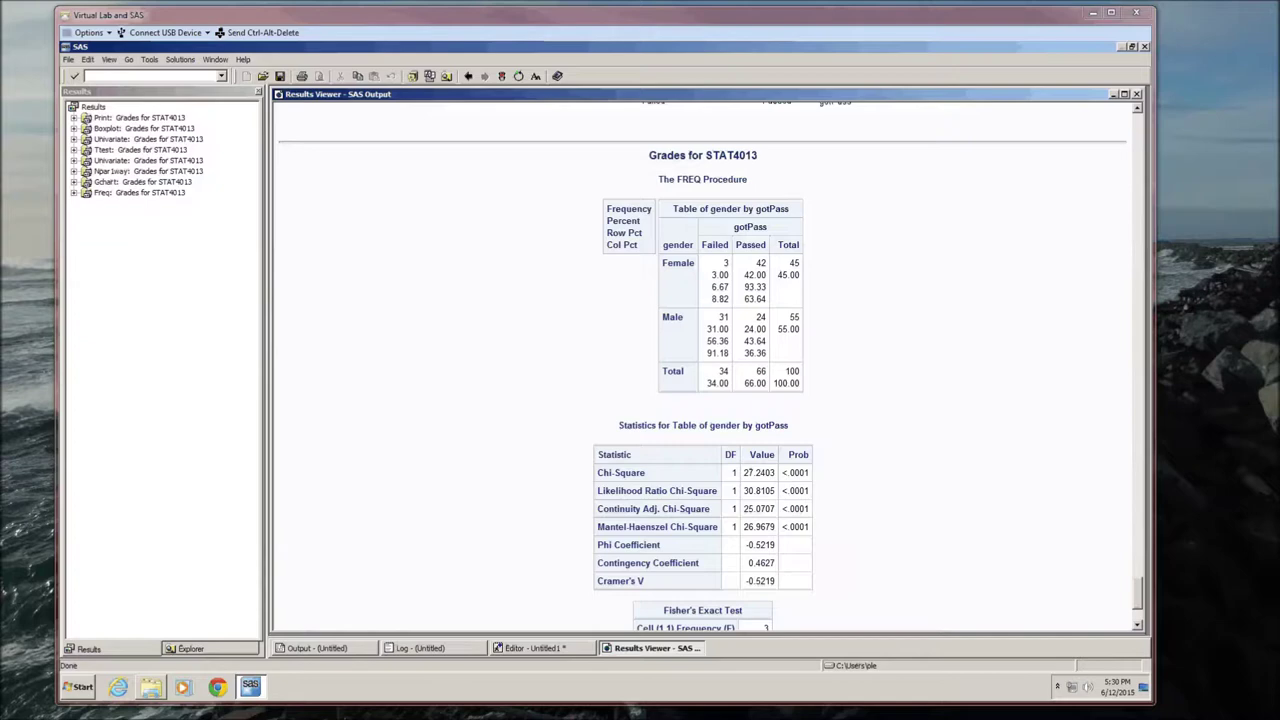
left_click(1138, 95)
Select the two-sample variance test PROC TTEST block on gpa by gender and run it.
left_click(1128, 94)
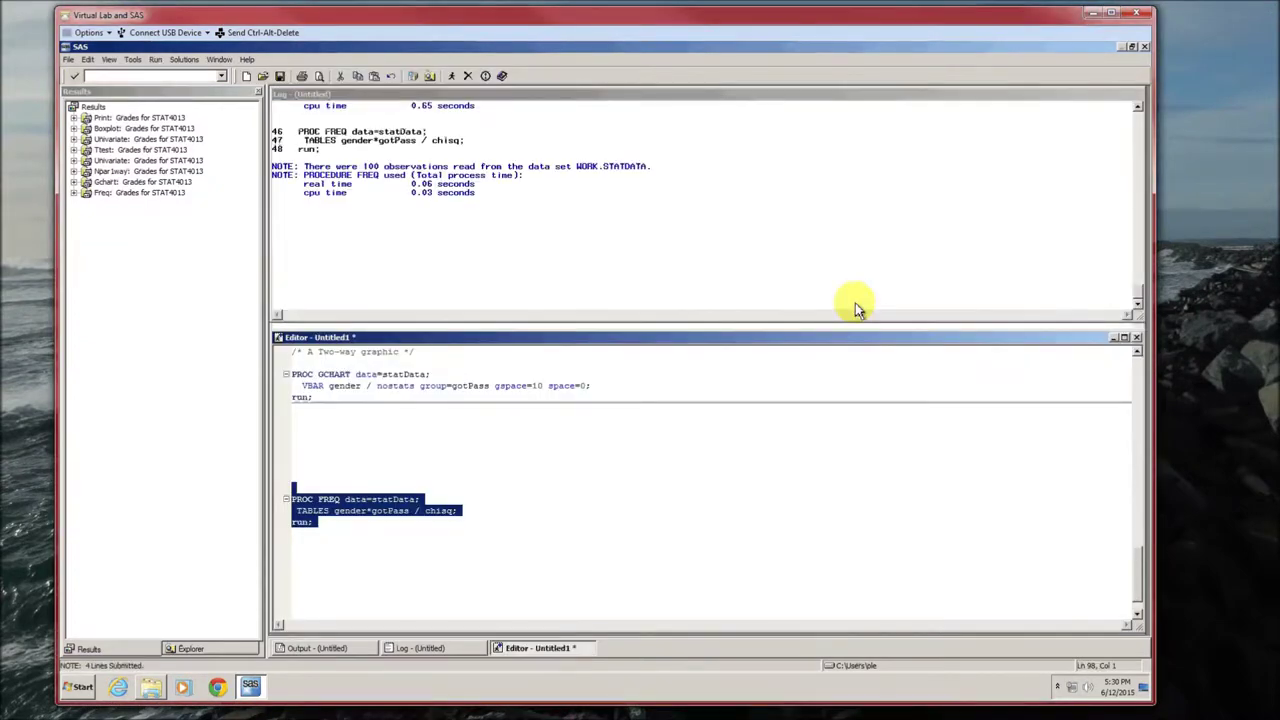
scroll(420, 520, "down", 3)
left_click(343, 543)
scroll(711, 591, "down", 5)
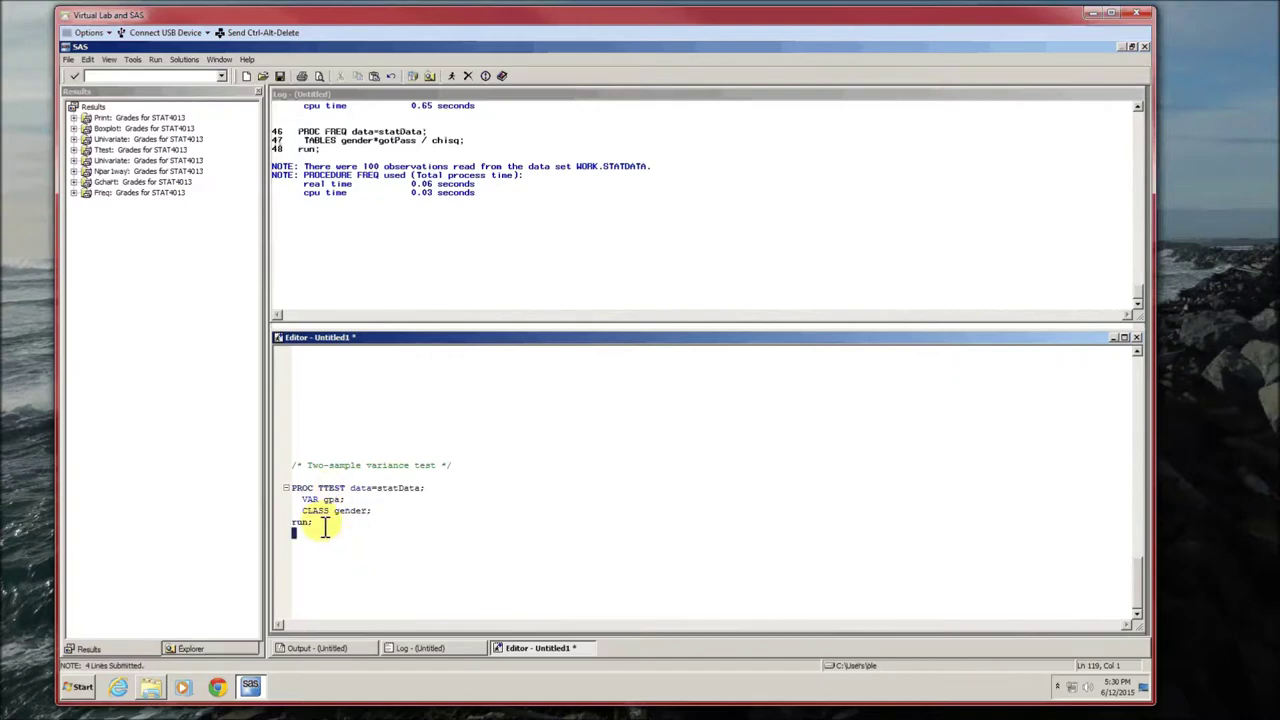
left_click_drag(320, 530, 297, 466)
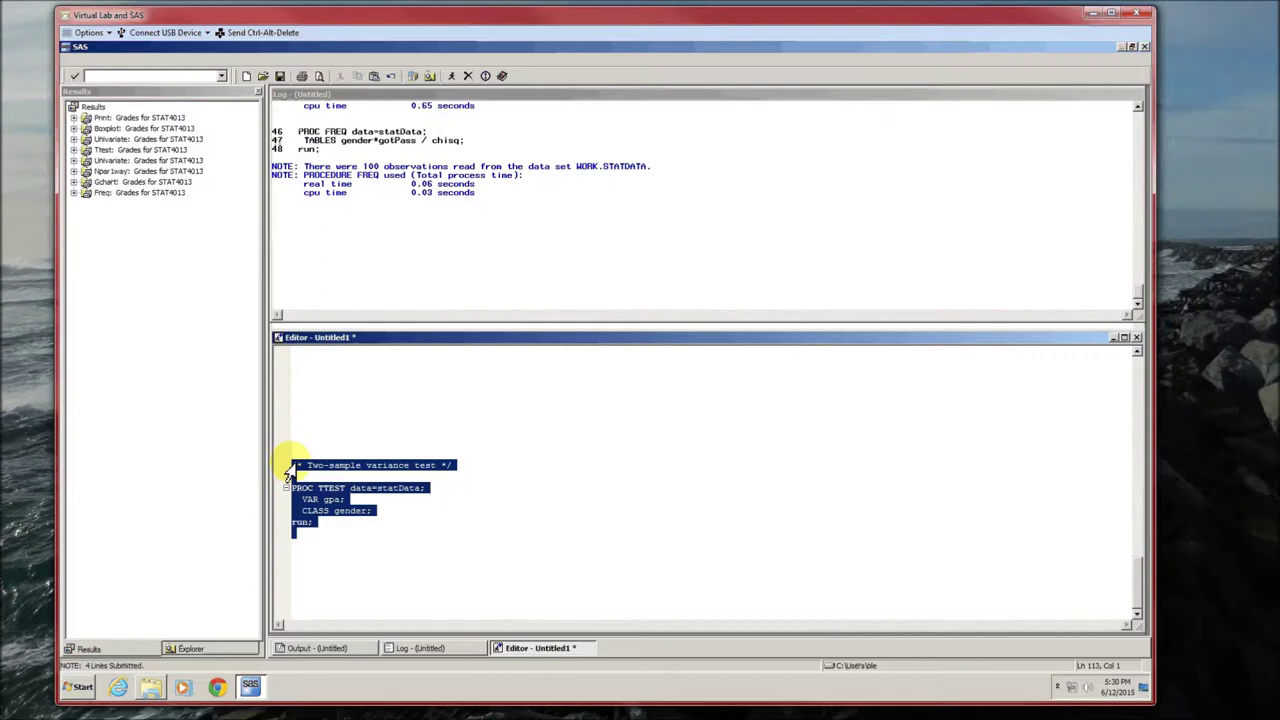
key("F3")
scroll(605, 450, "up", 8)
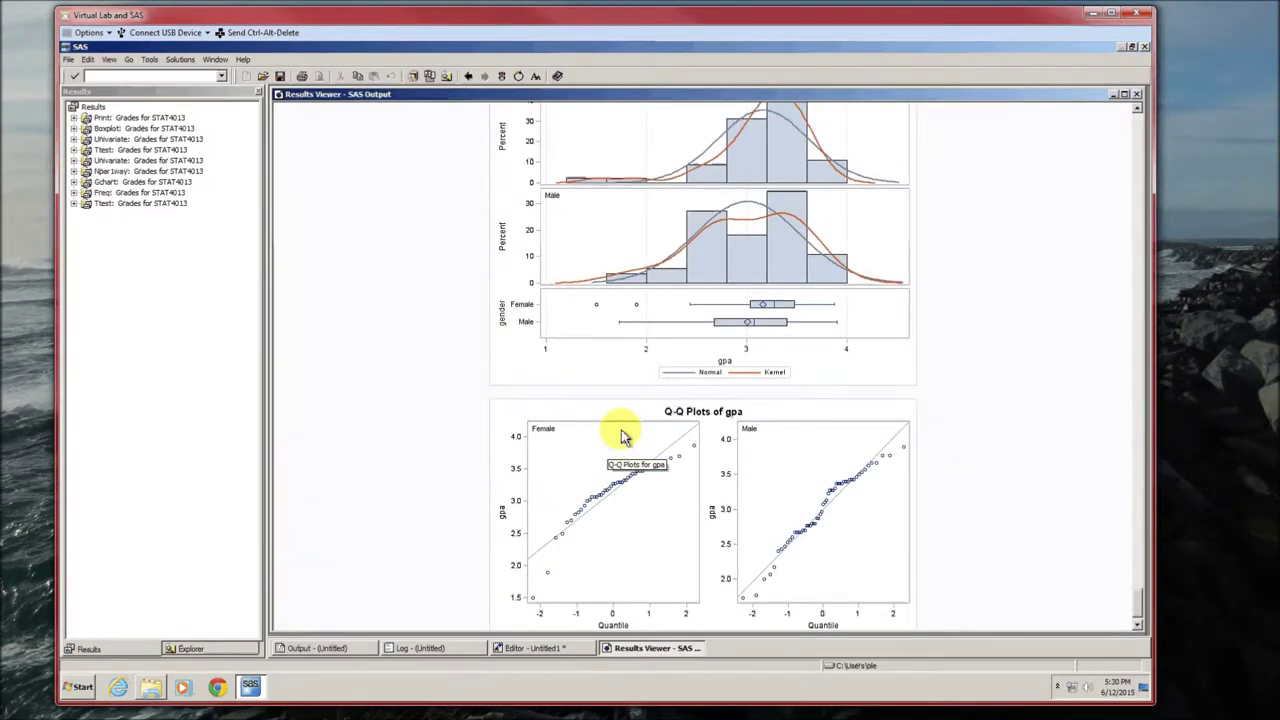